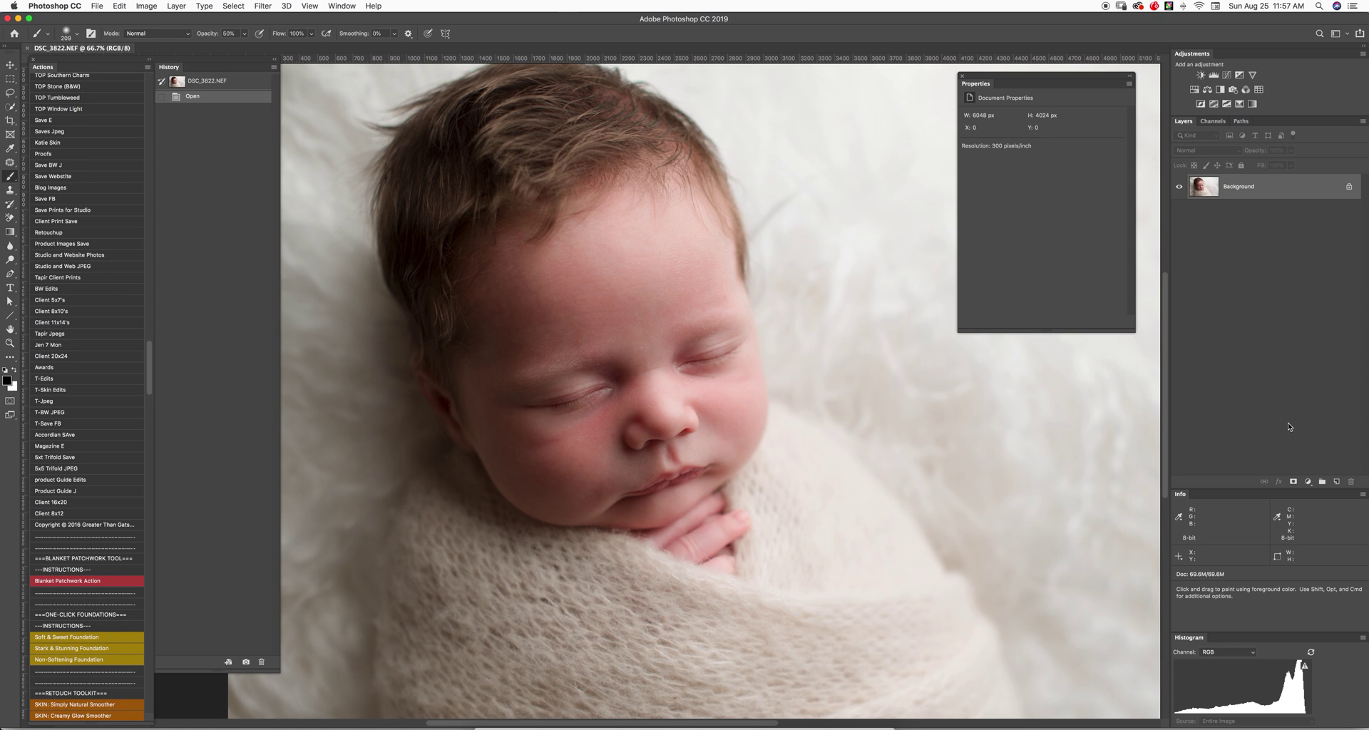
Step: Duplicate the background layer and add a Levels adjustment layer above the copy
{"action": "key", "text": "super+j"}
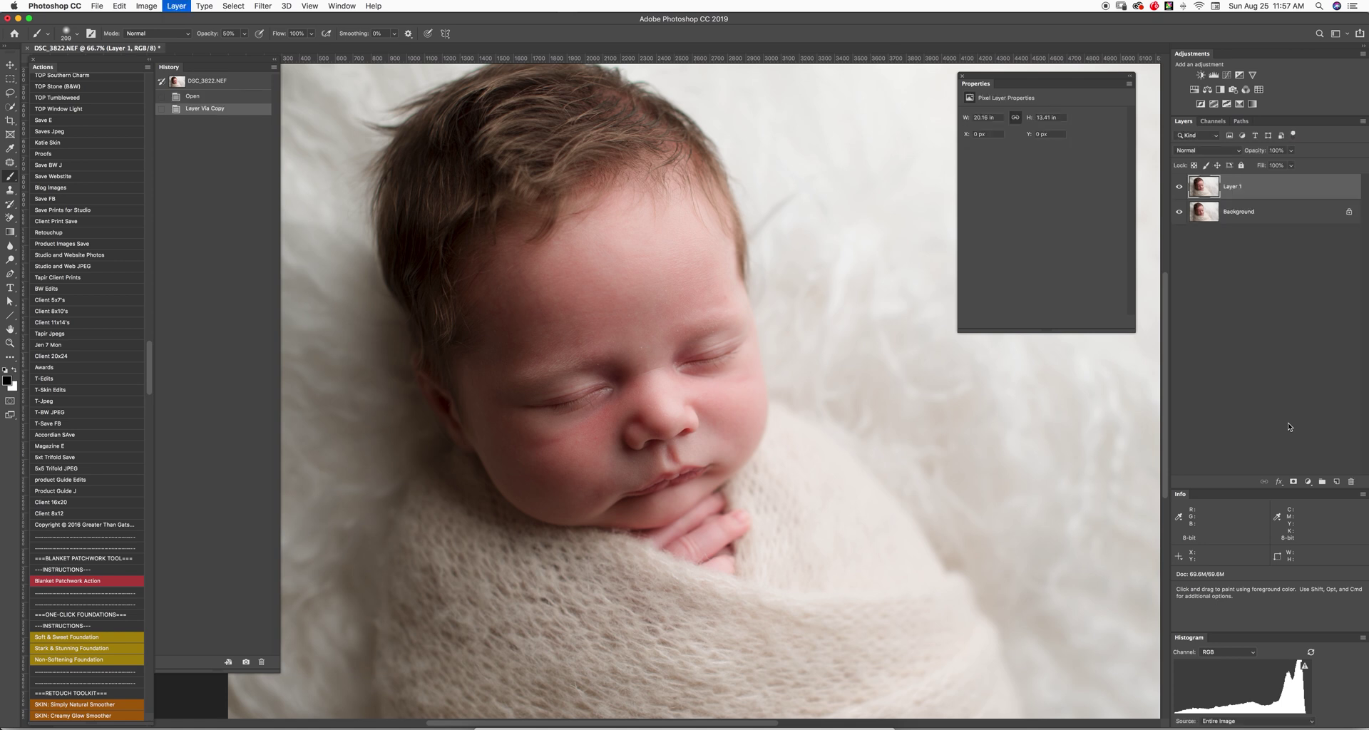
{"action": "scroll", "coordinate": [92, 285], "scroll_direction": "up", "scroll_amount": 15}
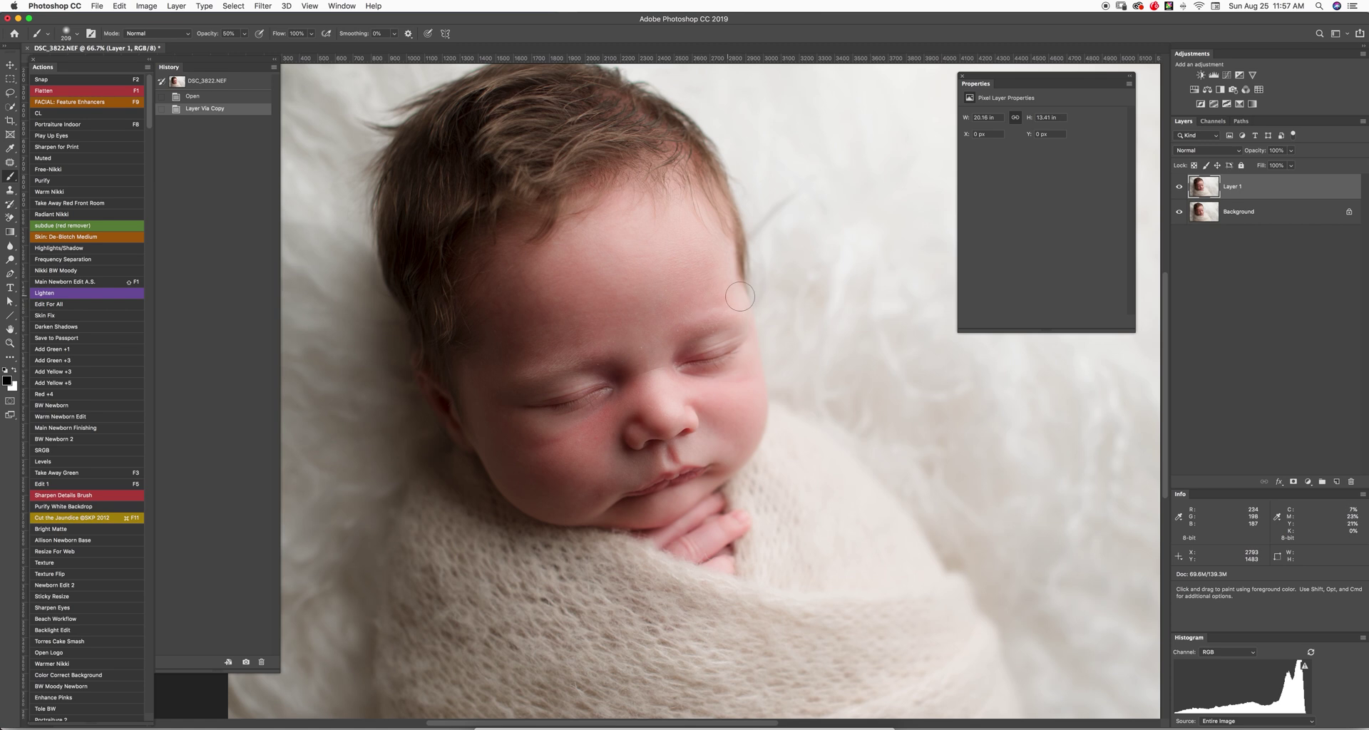
{"action": "left_click", "coordinate": [1213, 77]}
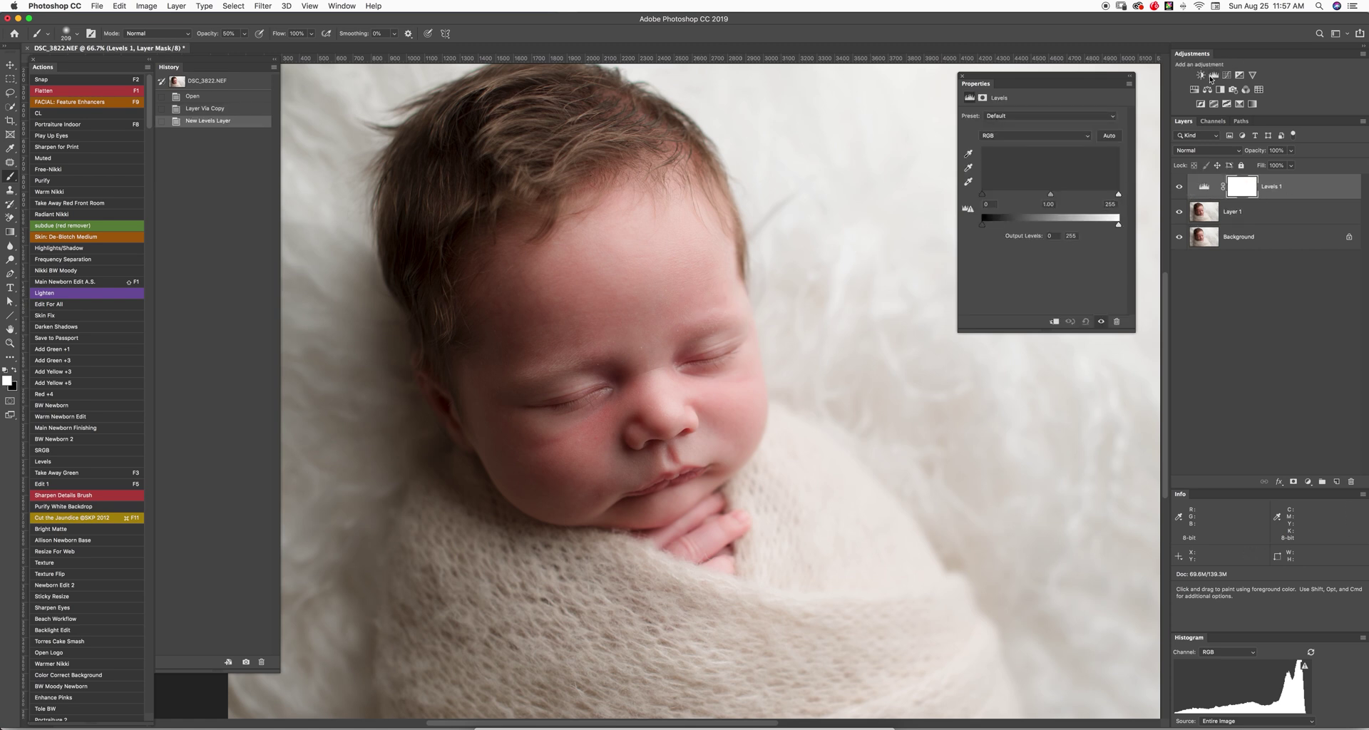
Step: Raise the green channel's midtone value to 1.04 in the Levels adjustment
{"action": "left_click", "coordinate": [996, 136]}
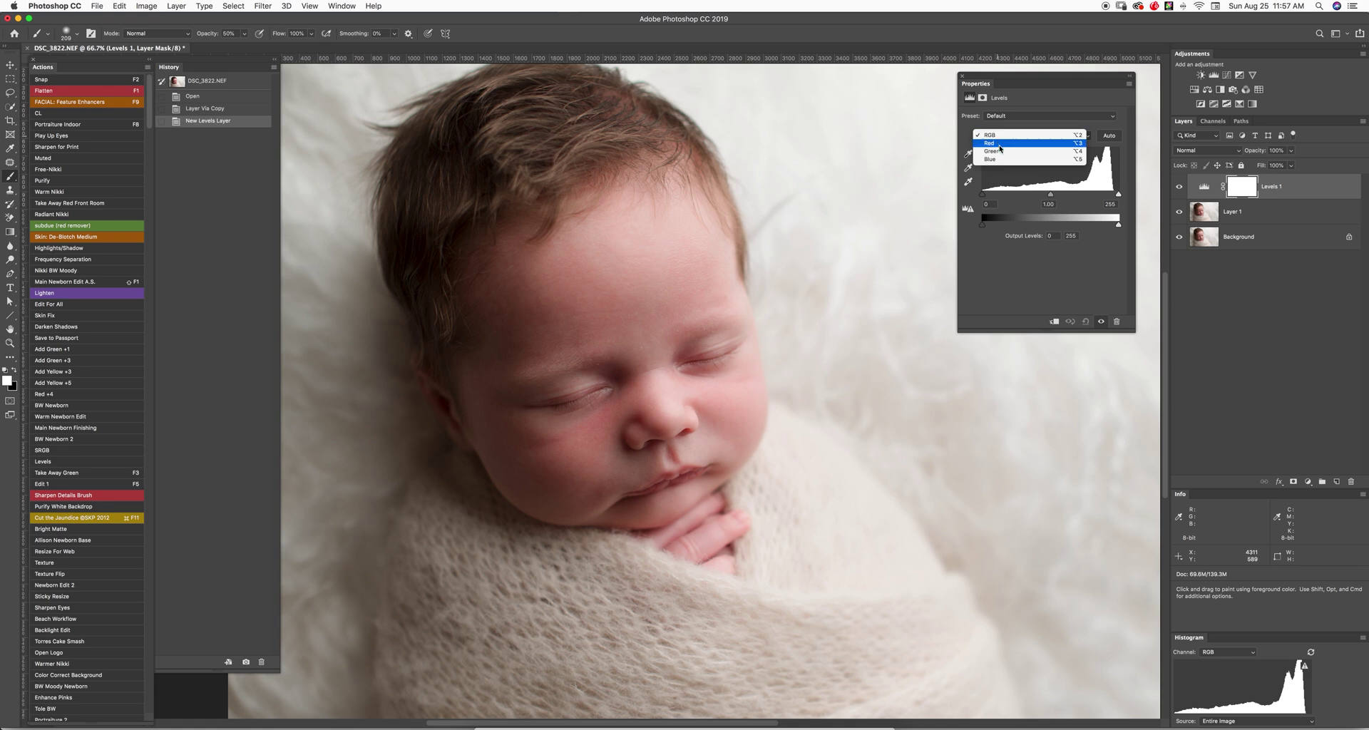
{"action": "left_click", "coordinate": [995, 156]}
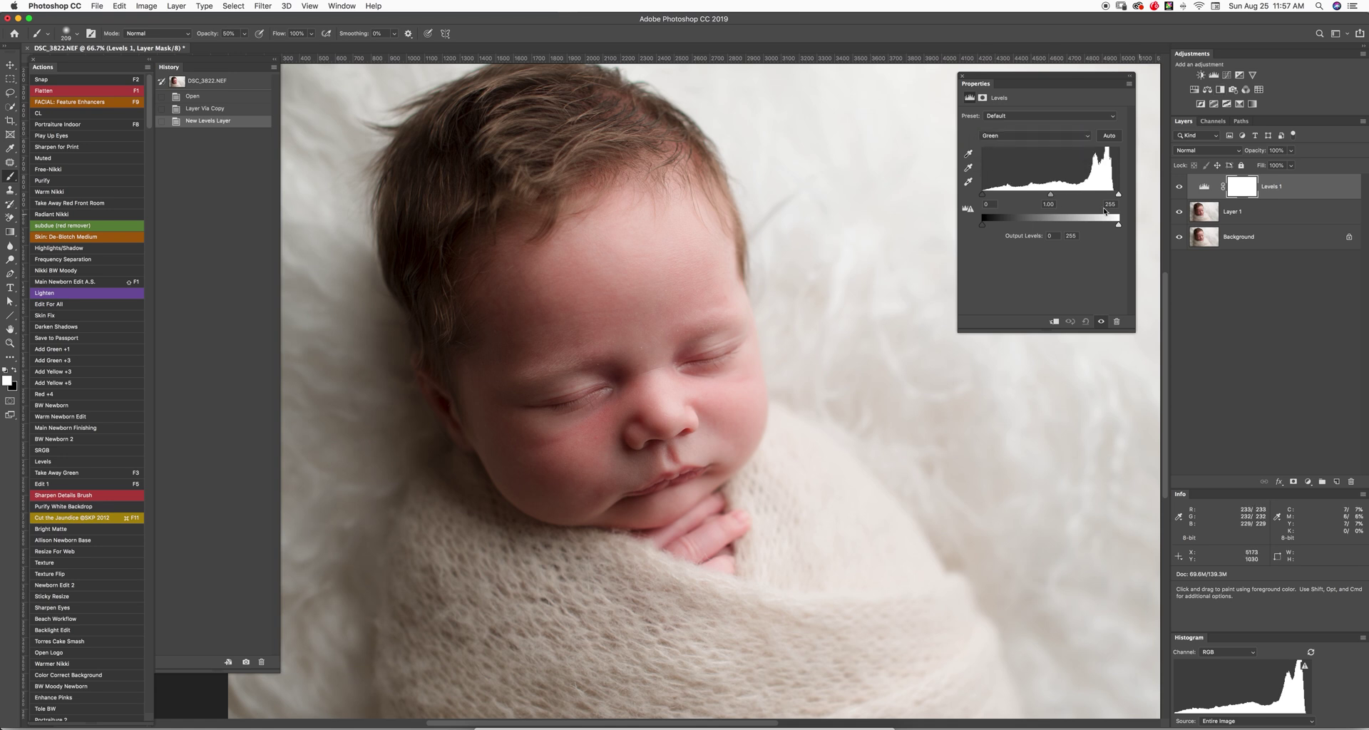
{"action": "left_click", "coordinate": [1050, 204]}
{"action": "key", "text": "Up"}
{"action": "key", "text": "Up"}
{"action": "key", "text": "Up"}
{"action": "key", "text": "Up"}
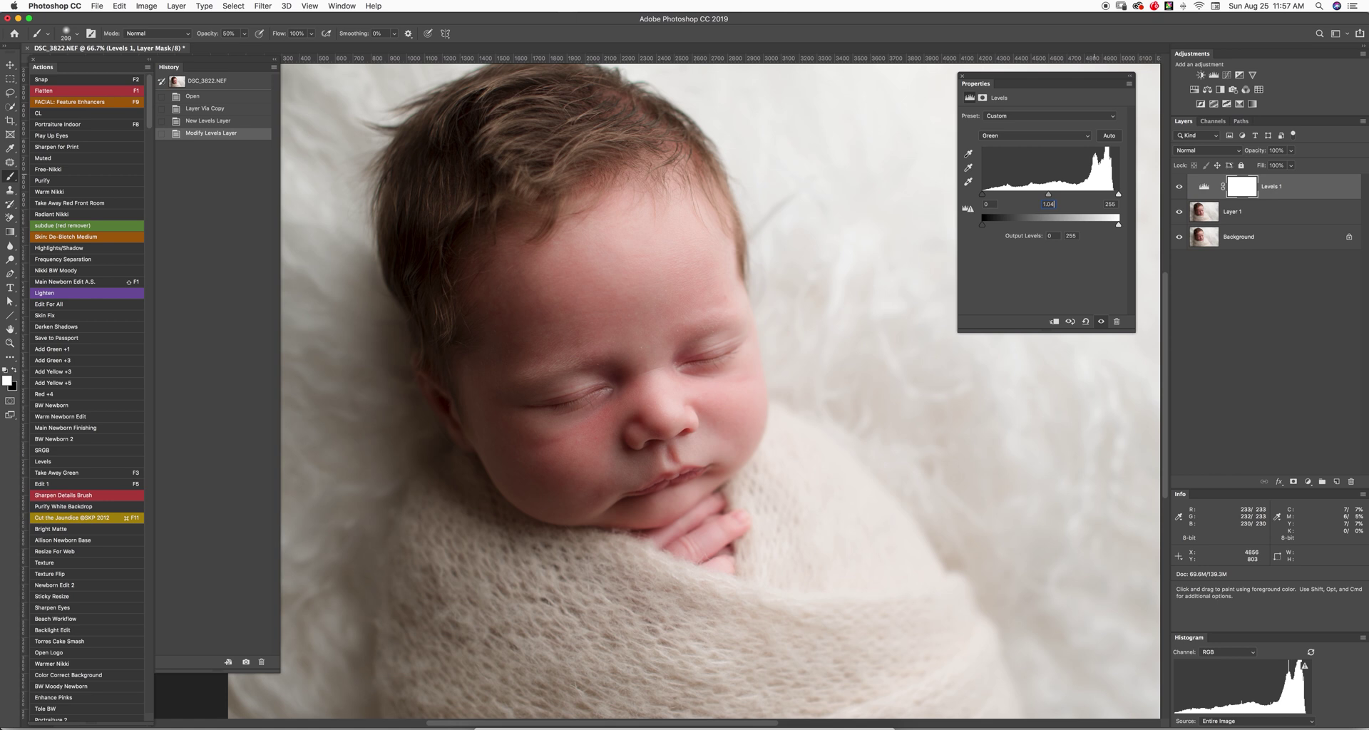
Step: Invert the Levels 1 layer mask to black and keep the mask active for painting
{"action": "left_click", "coordinate": [1240, 193]}
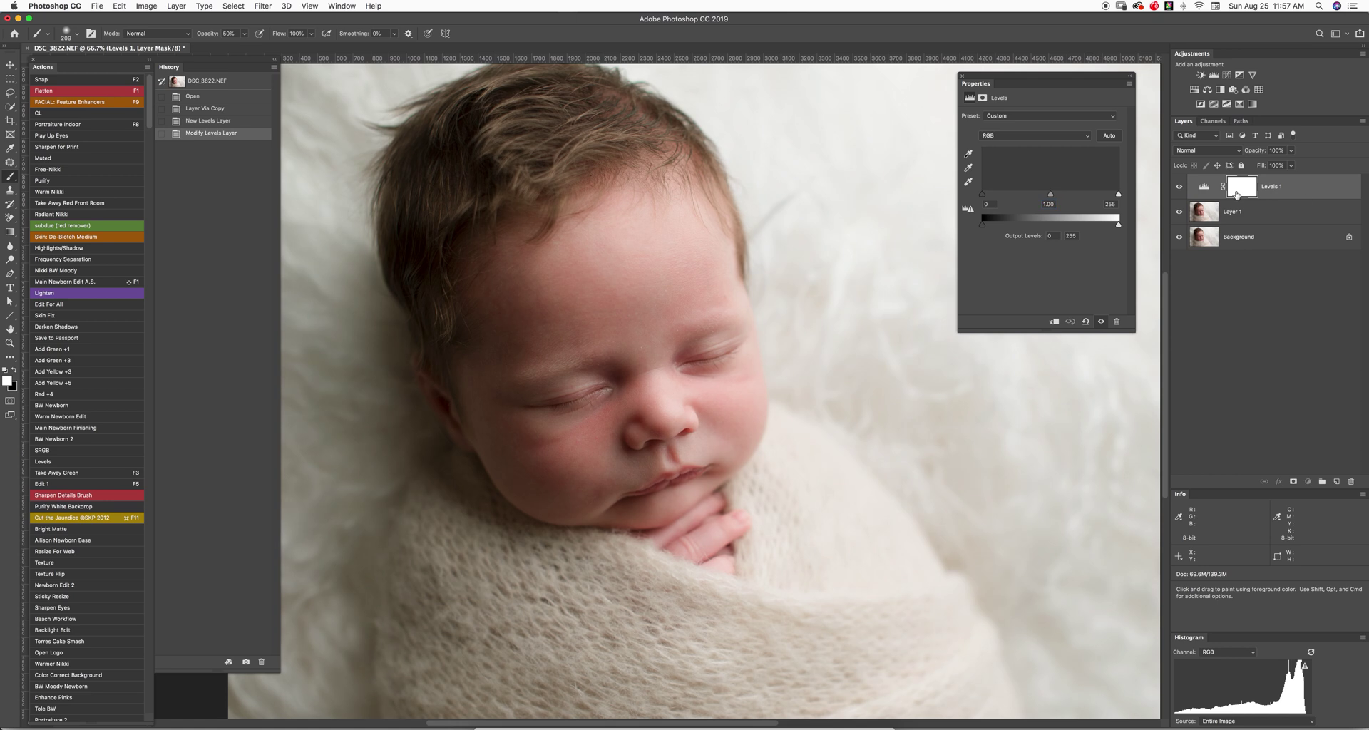
{"action": "key", "text": "super+i"}
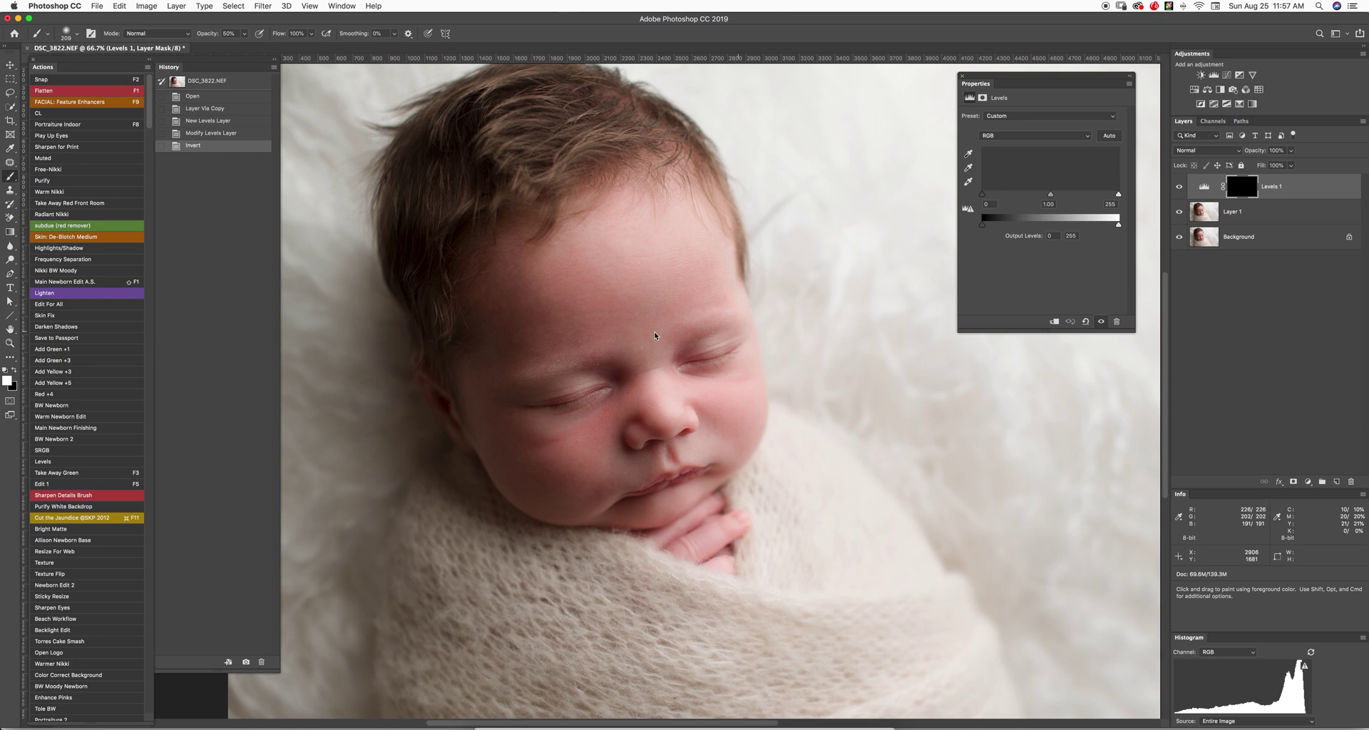
{"action": "left_click", "coordinate": [1244, 187]}
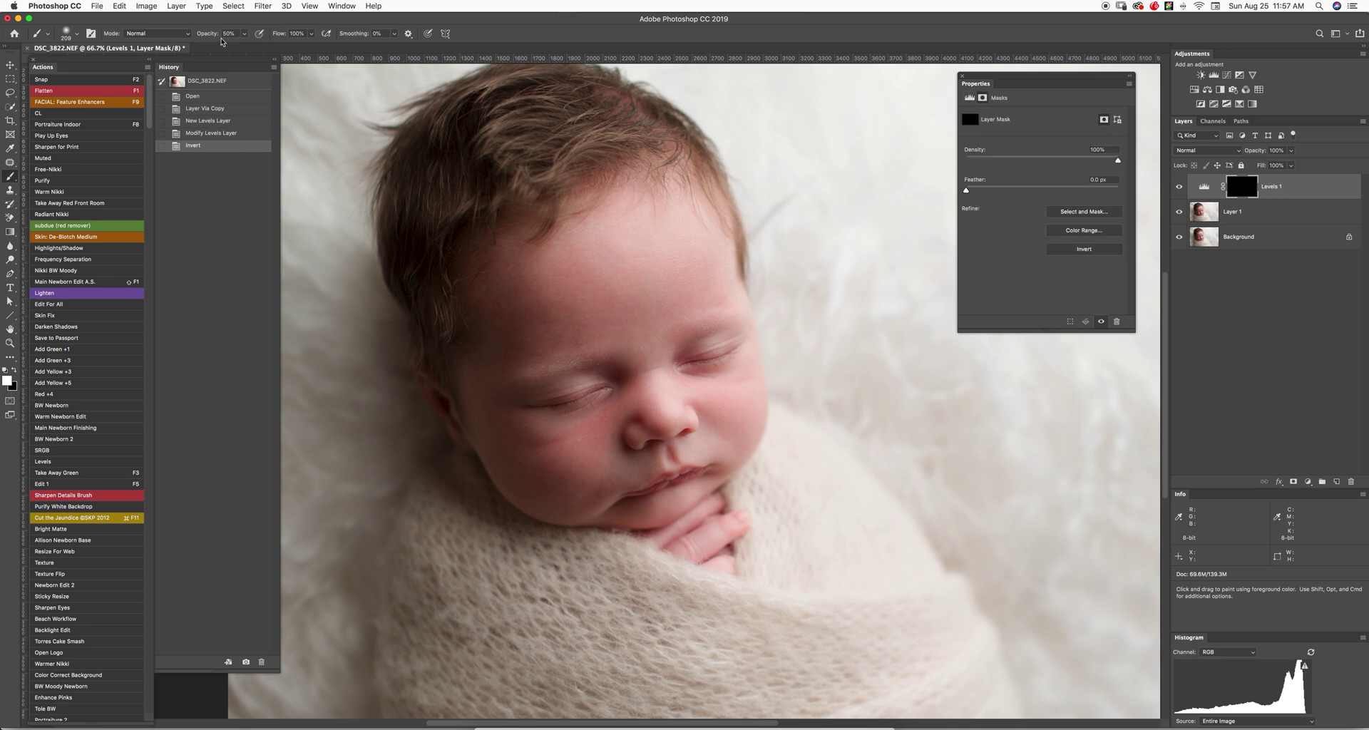
Step: Set the brush to 100% opacity with 0% hardness
{"action": "key", "text": "0"}
{"action": "left_click", "coordinate": [66, 36]}
{"action": "left_click_drag", "start_coordinate": [64, 94], "coordinate": [56, 95]}
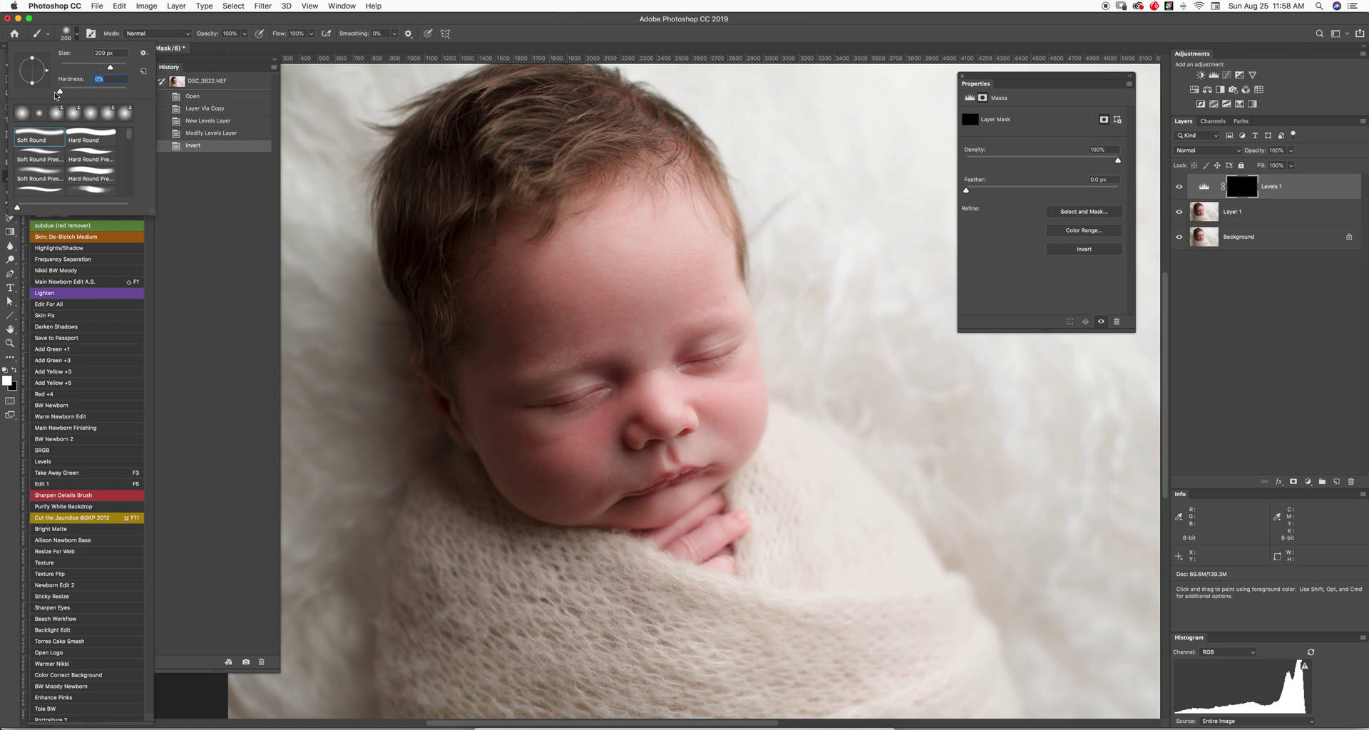
{"action": "left_click", "coordinate": [67, 34]}
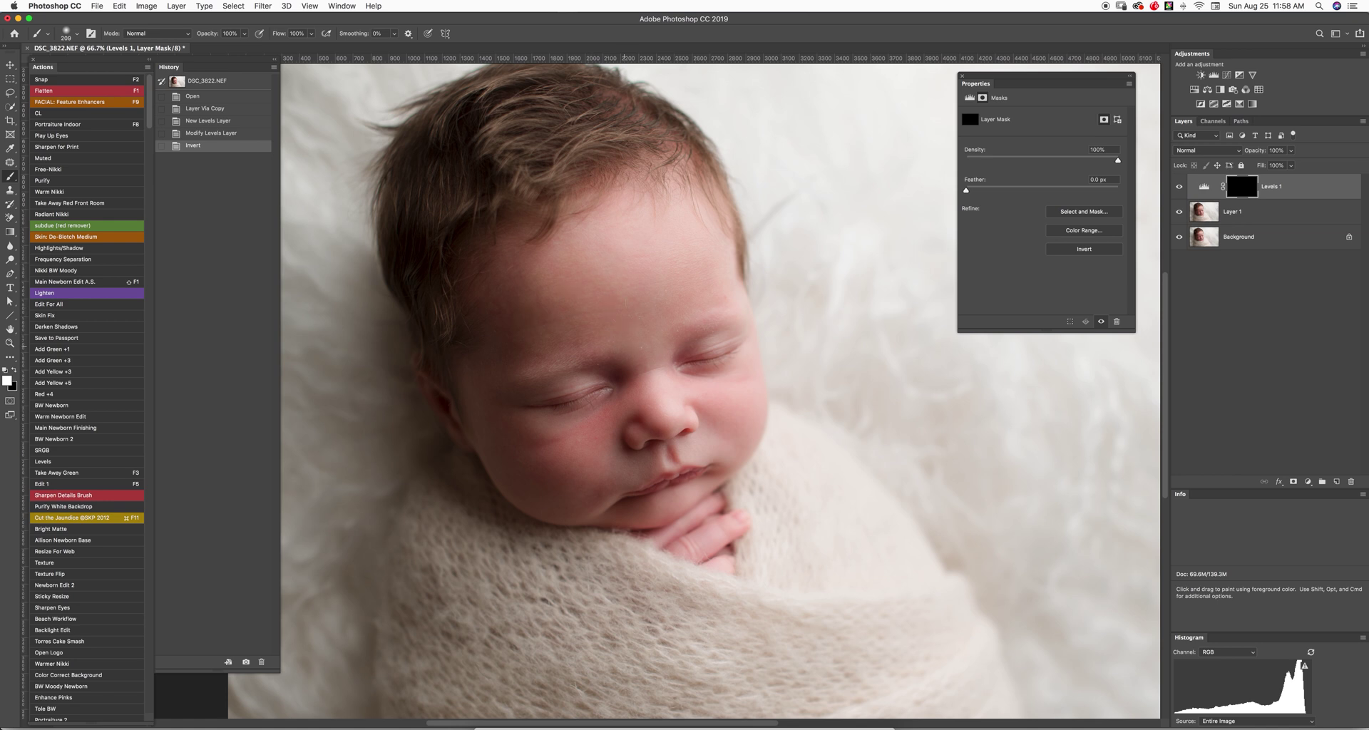
Step: Paint white on the Levels mask over the red skin on the forehead, nose bridge, cheeks, fingers and hairline
{"action": "left_click_drag", "start_coordinate": [623, 347], "coordinate": [629, 344]}
{"action": "left_click_drag", "start_coordinate": [718, 303], "coordinate": [677, 289]}
{"action": "left_click_drag", "start_coordinate": [611, 381], "coordinate": [632, 395]}
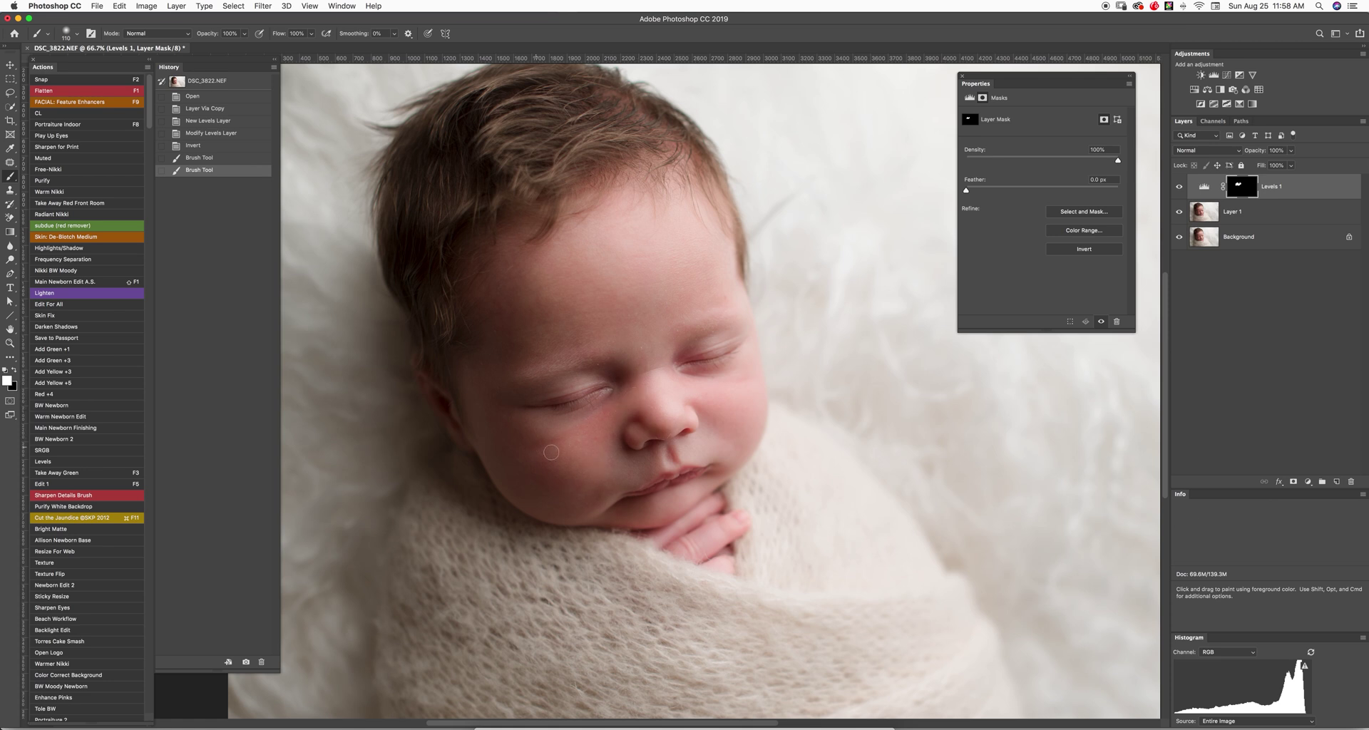
{"action": "left_click_drag", "start_coordinate": [557, 451], "coordinate": [581, 431]}
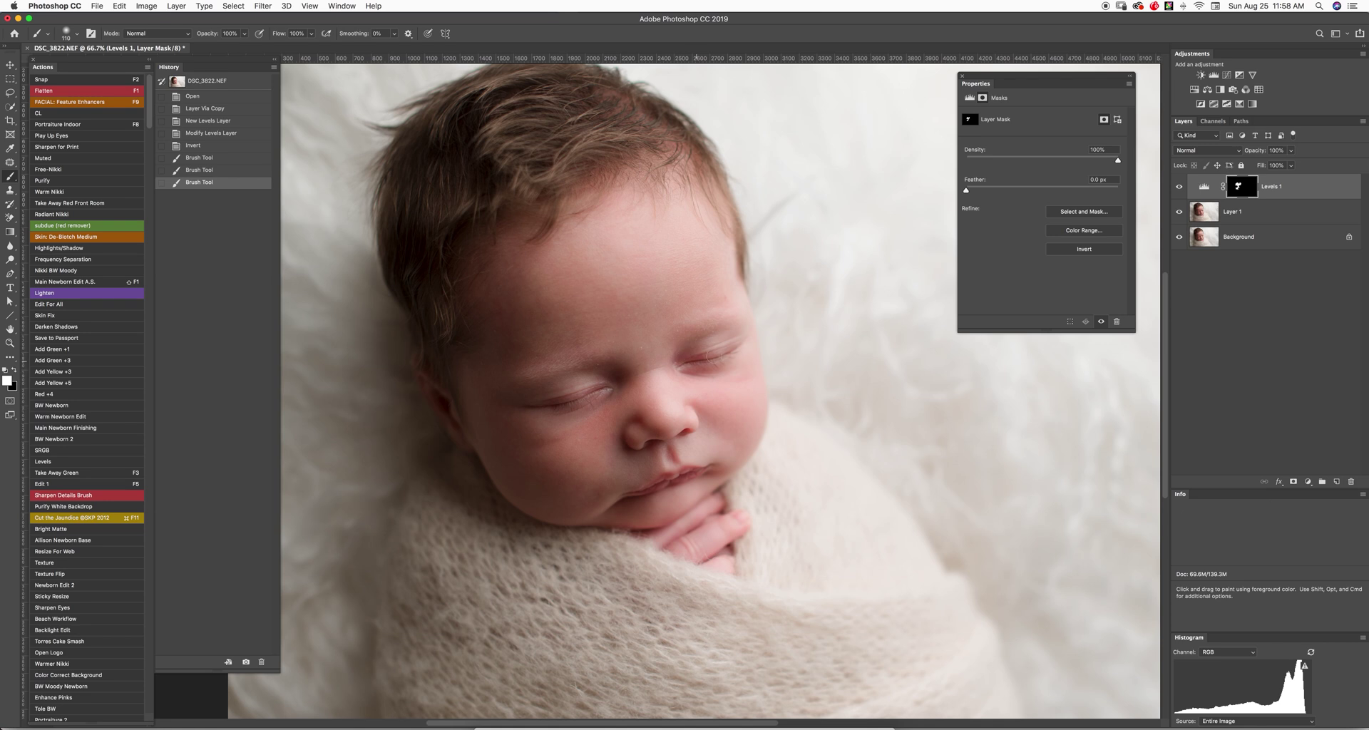
{"action": "left_click_drag", "start_coordinate": [717, 335], "coordinate": [734, 331]}
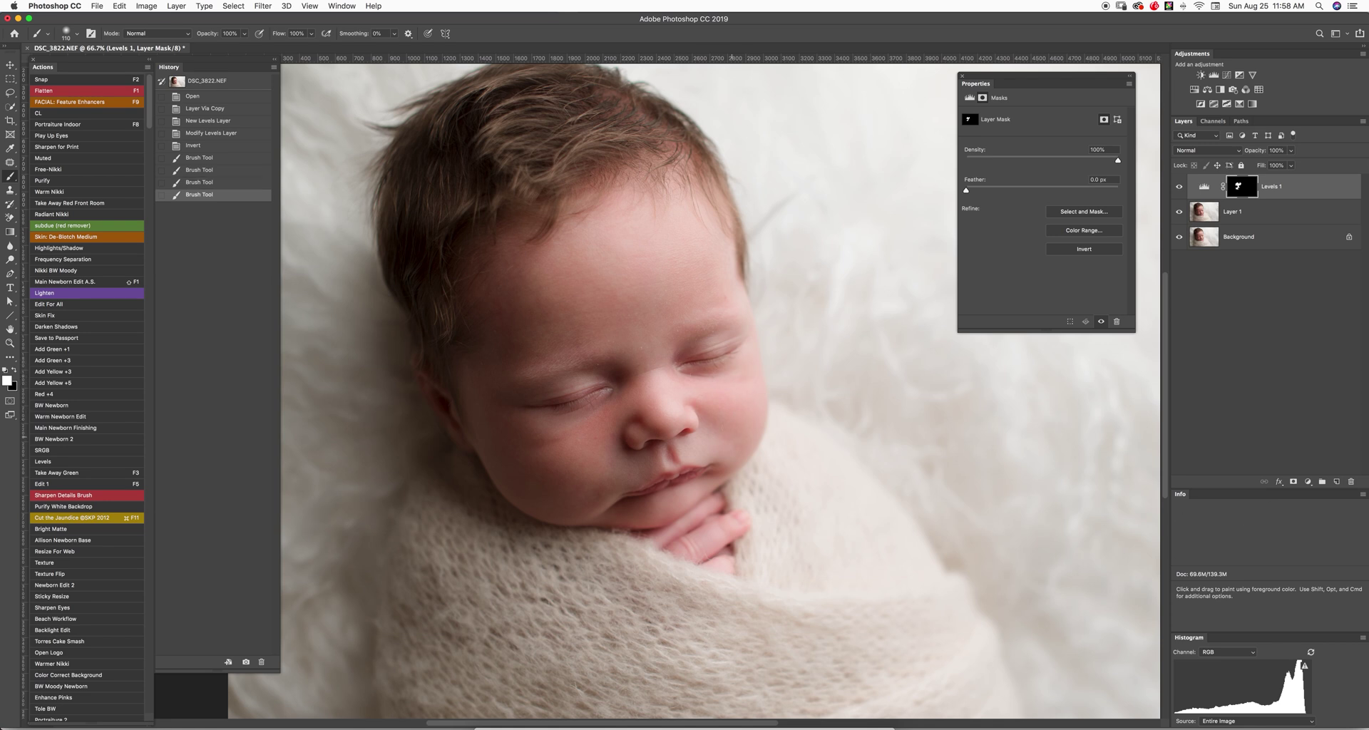
{"action": "left_click_drag", "start_coordinate": [733, 433], "coordinate": [727, 443]}
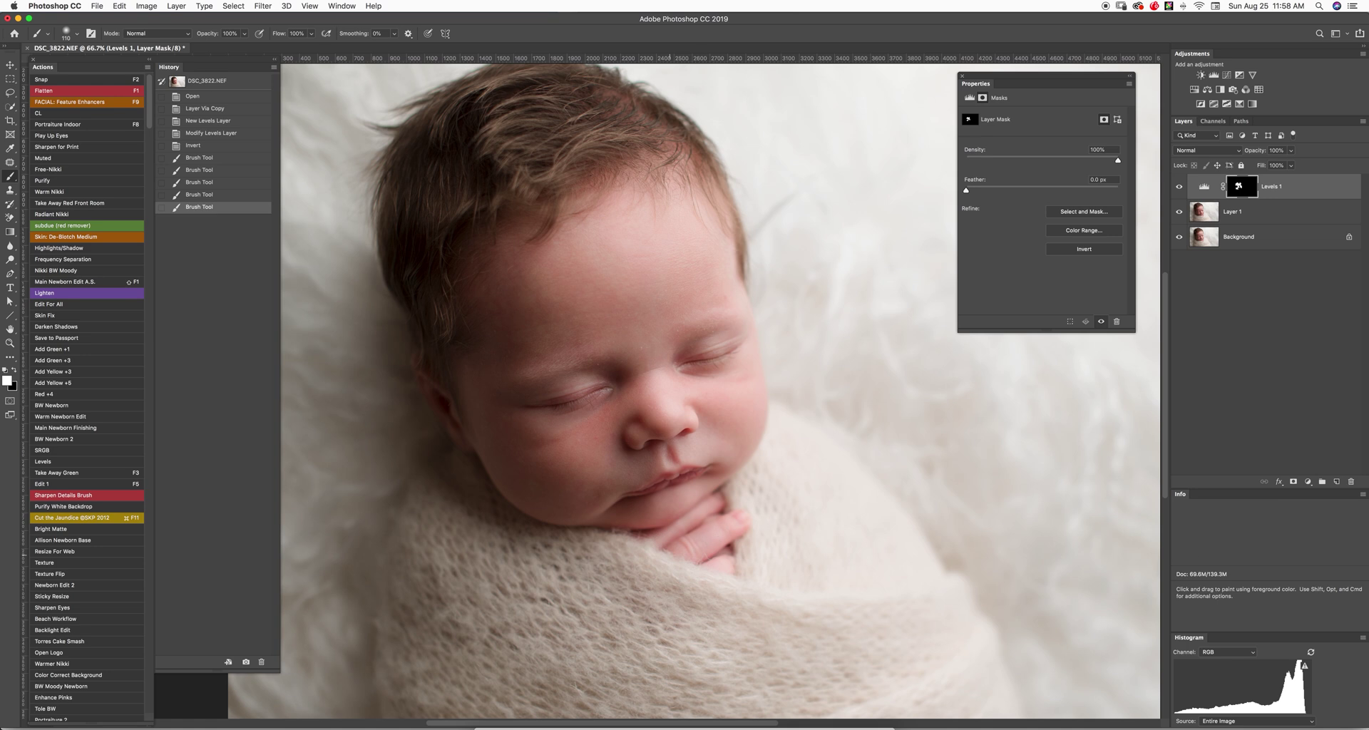
{"action": "left_click_drag", "start_coordinate": [681, 515], "coordinate": [674, 507]}
{"action": "mouse_move", "coordinate": [643, 422]}
{"action": "left_mouse_down"}
{"action": "mouse_move", "coordinate": [600, 348]}
{"action": "mouse_move", "coordinate": [586, 356]}
{"action": "left_mouse_up"}
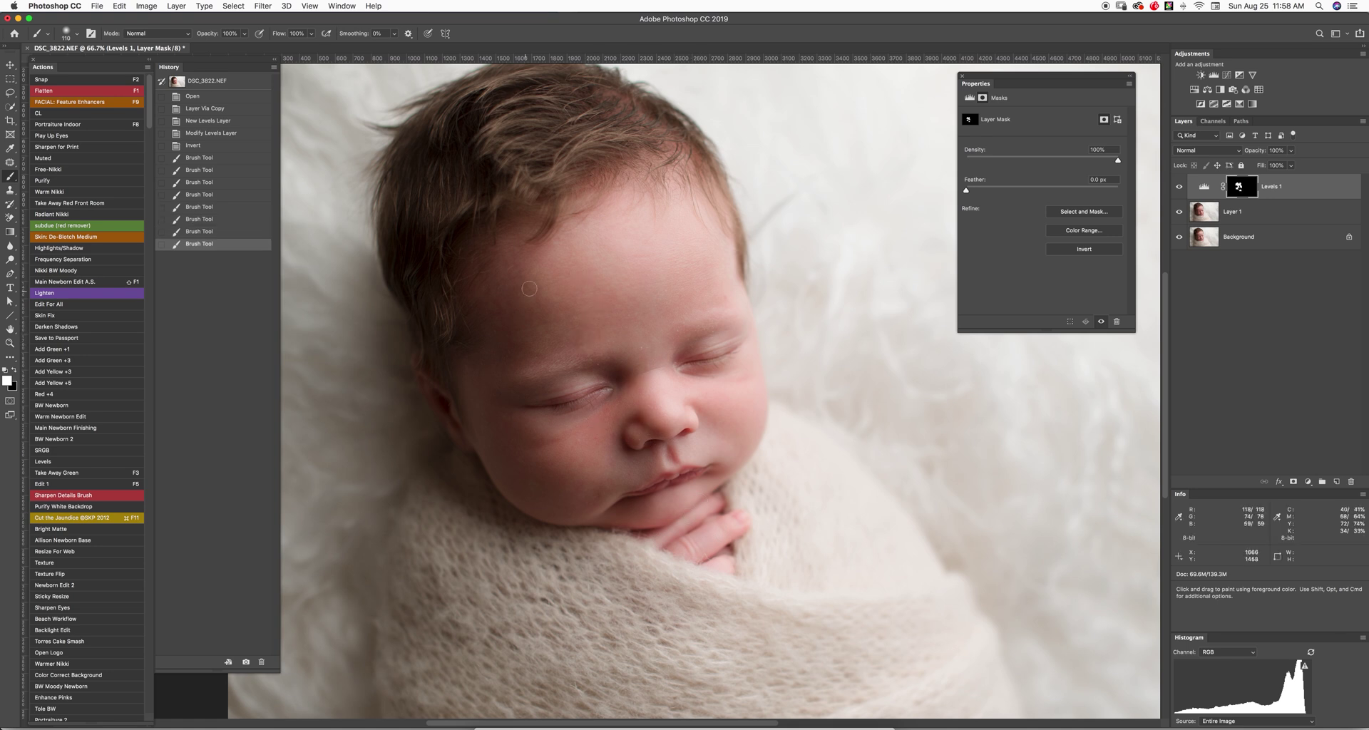
{"action": "left_click_drag", "start_coordinate": [599, 182], "coordinate": [656, 170]}
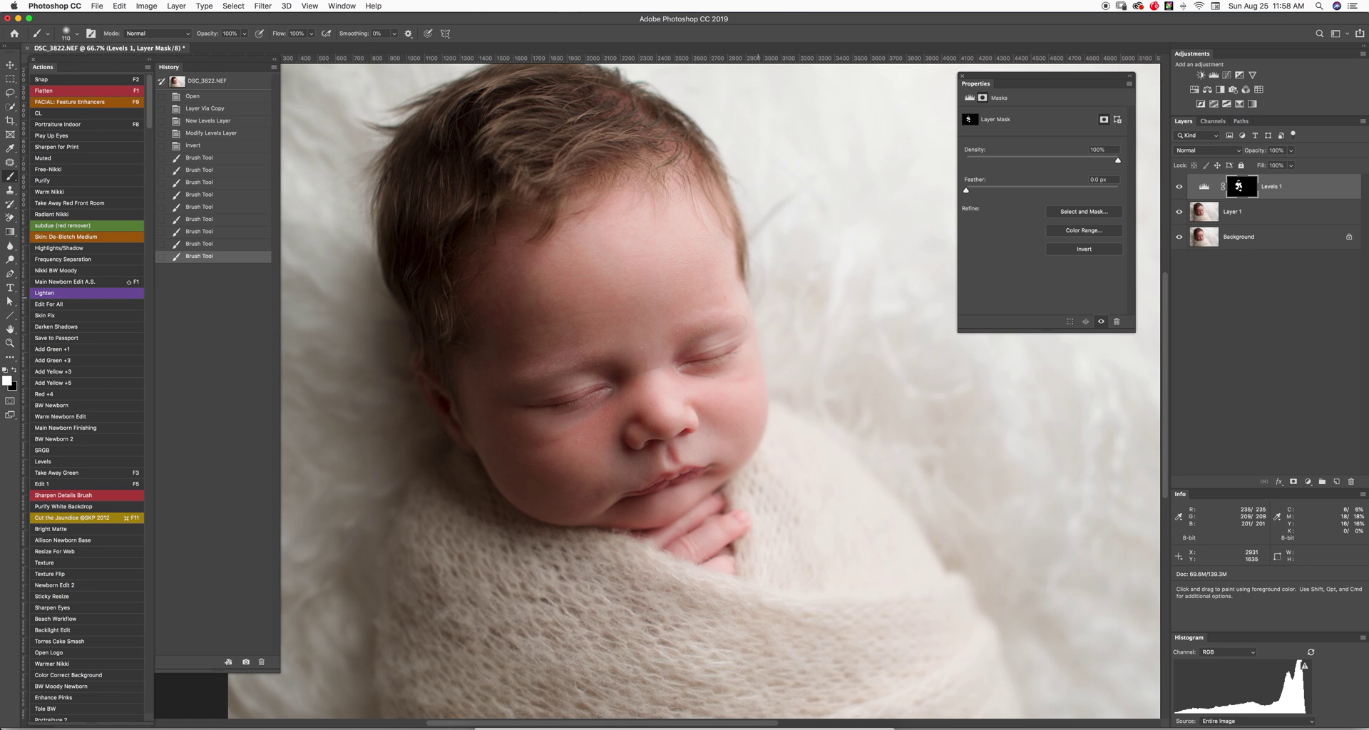
Step: Check the mask coverage with the red overlay and paint white over the missed spots on the nose and around the eye
{"action": "key", "text": "x"}
{"action": "key", "text": "backslash"}
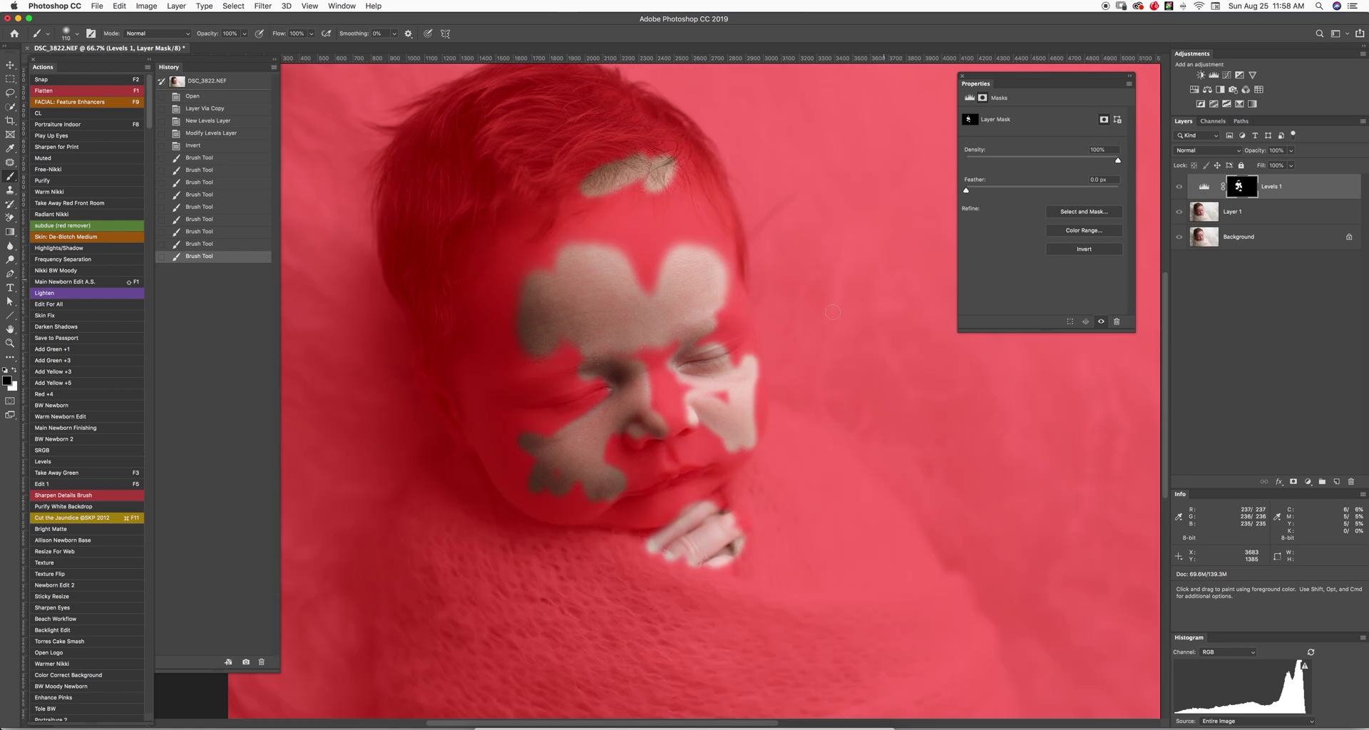
{"action": "key", "text": "backslash"}
{"action": "key", "text": "x"}
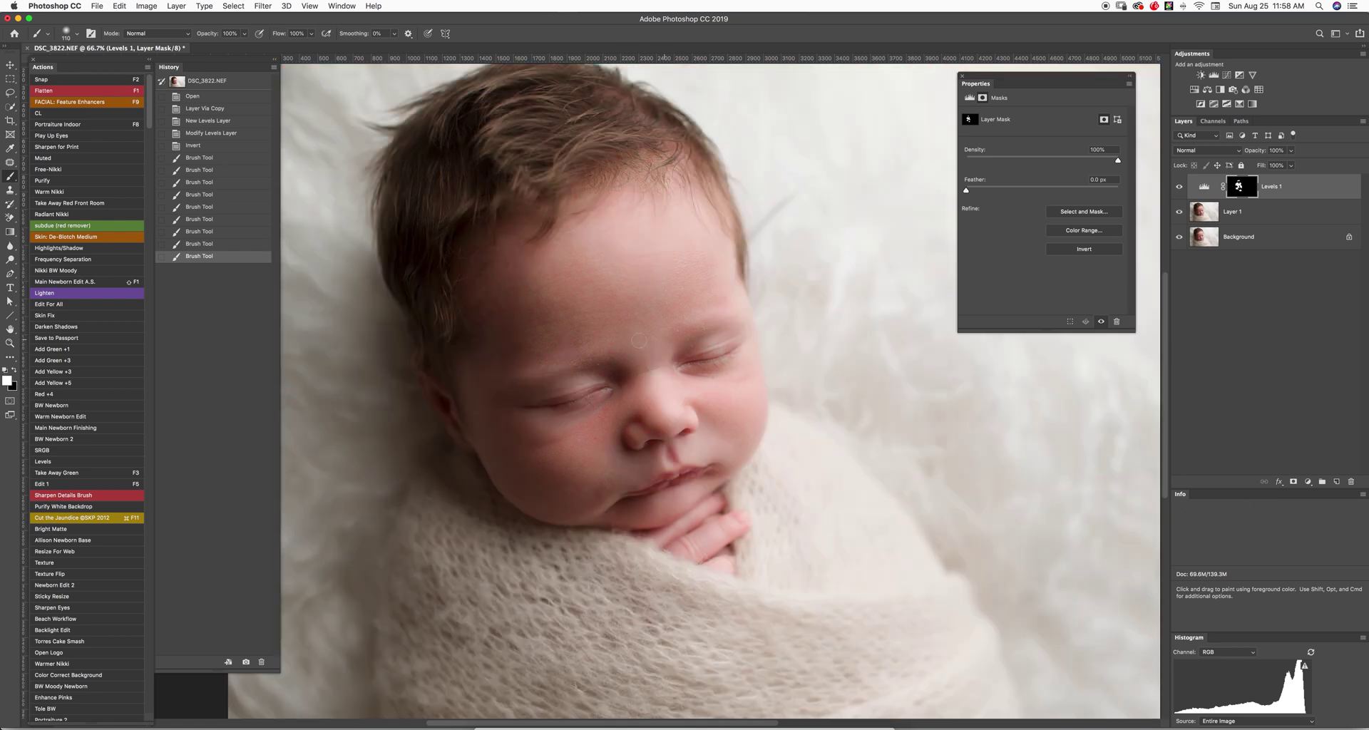
{"action": "left_click_drag", "start_coordinate": [676, 370], "coordinate": [657, 426]}
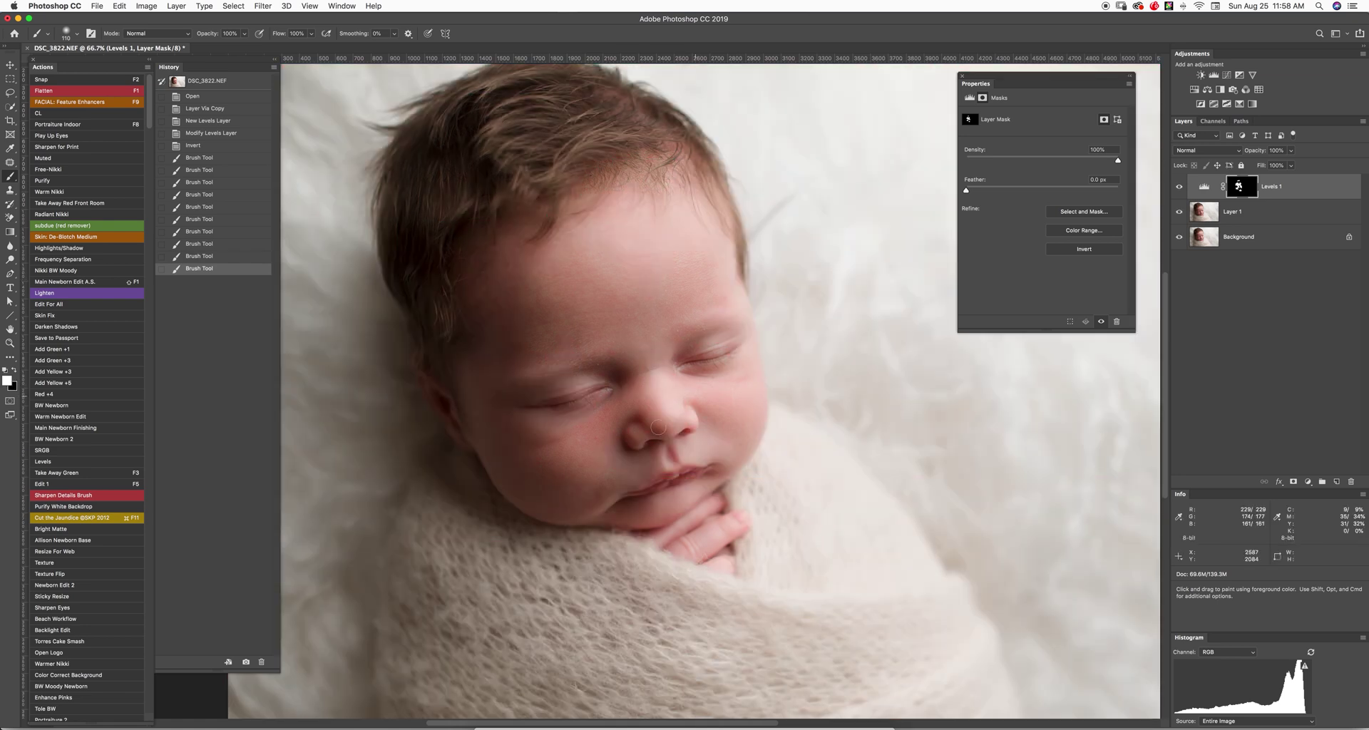
{"action": "left_click", "coordinate": [598, 460]}
{"action": "key", "text": "backslash"}
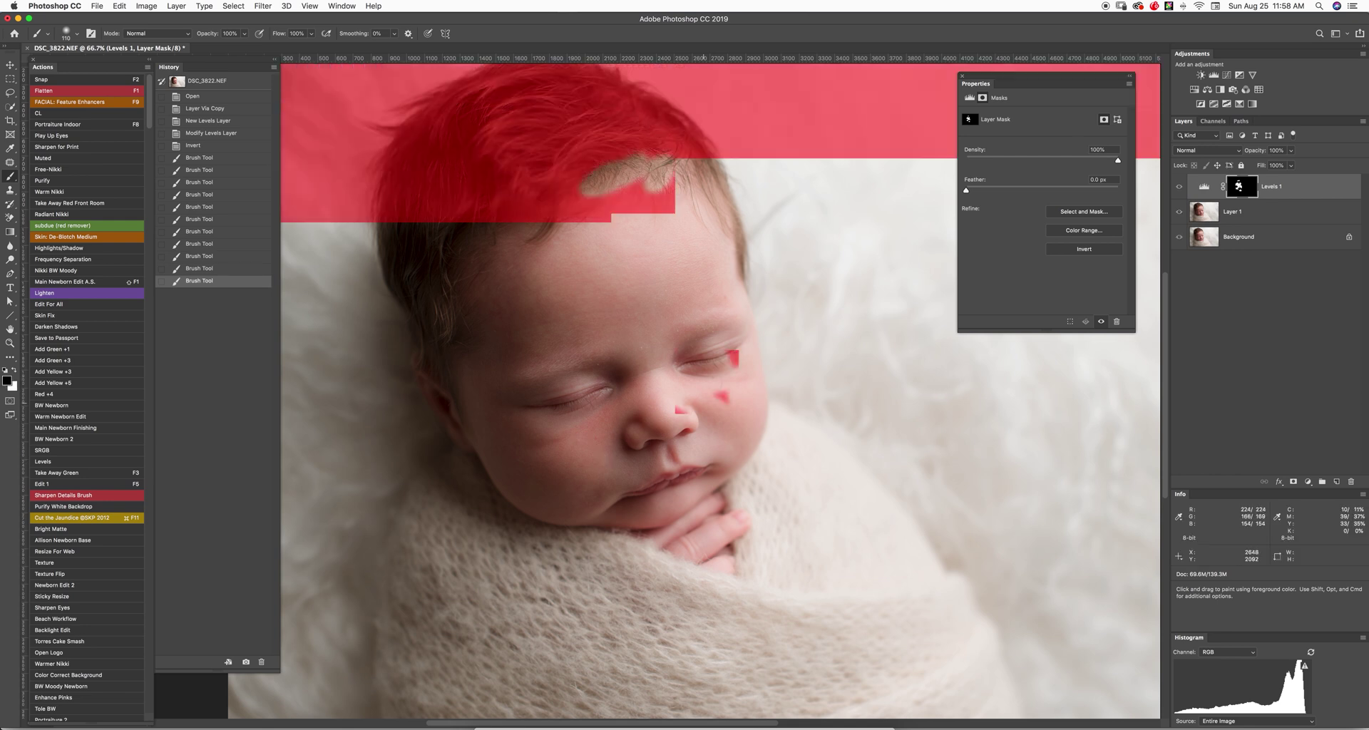
{"action": "key", "text": "backslash"}
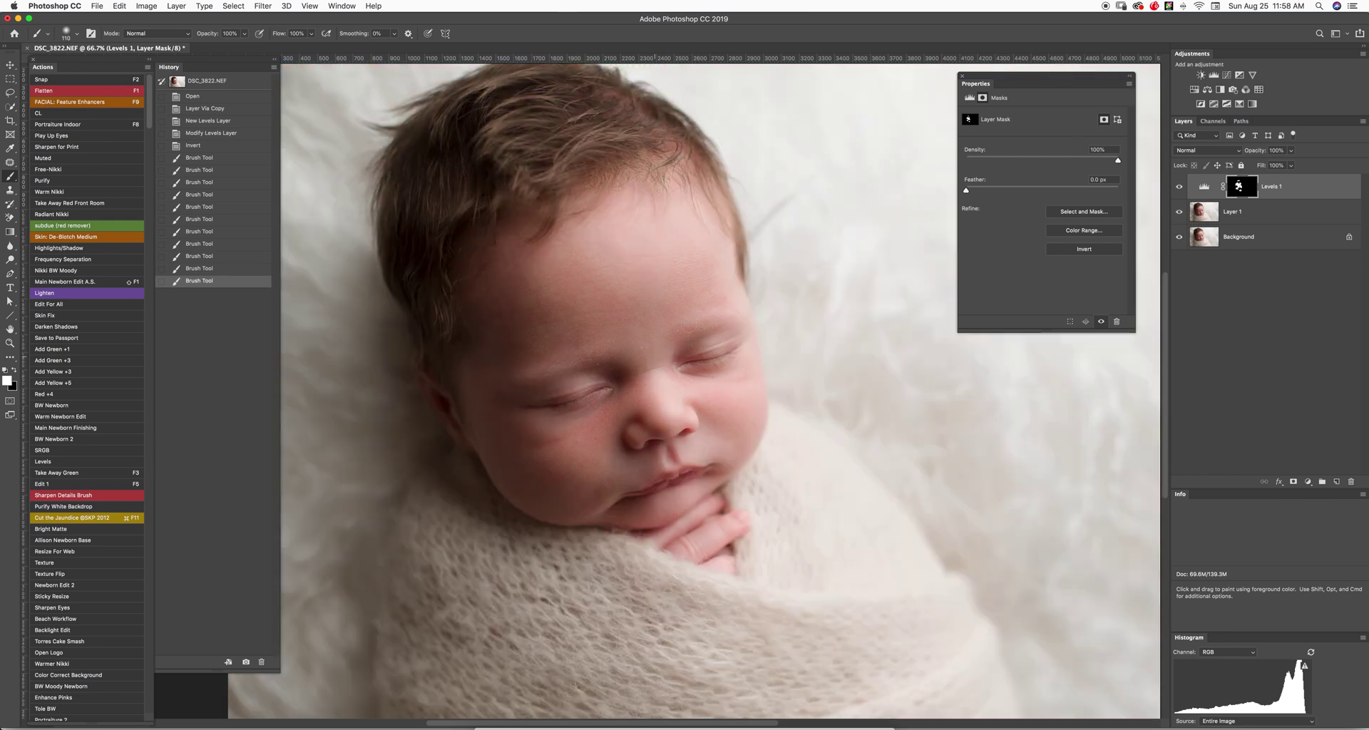
{"action": "left_click", "coordinate": [706, 352]}
{"action": "key", "text": "backslash"}
{"action": "key", "text": "x"}
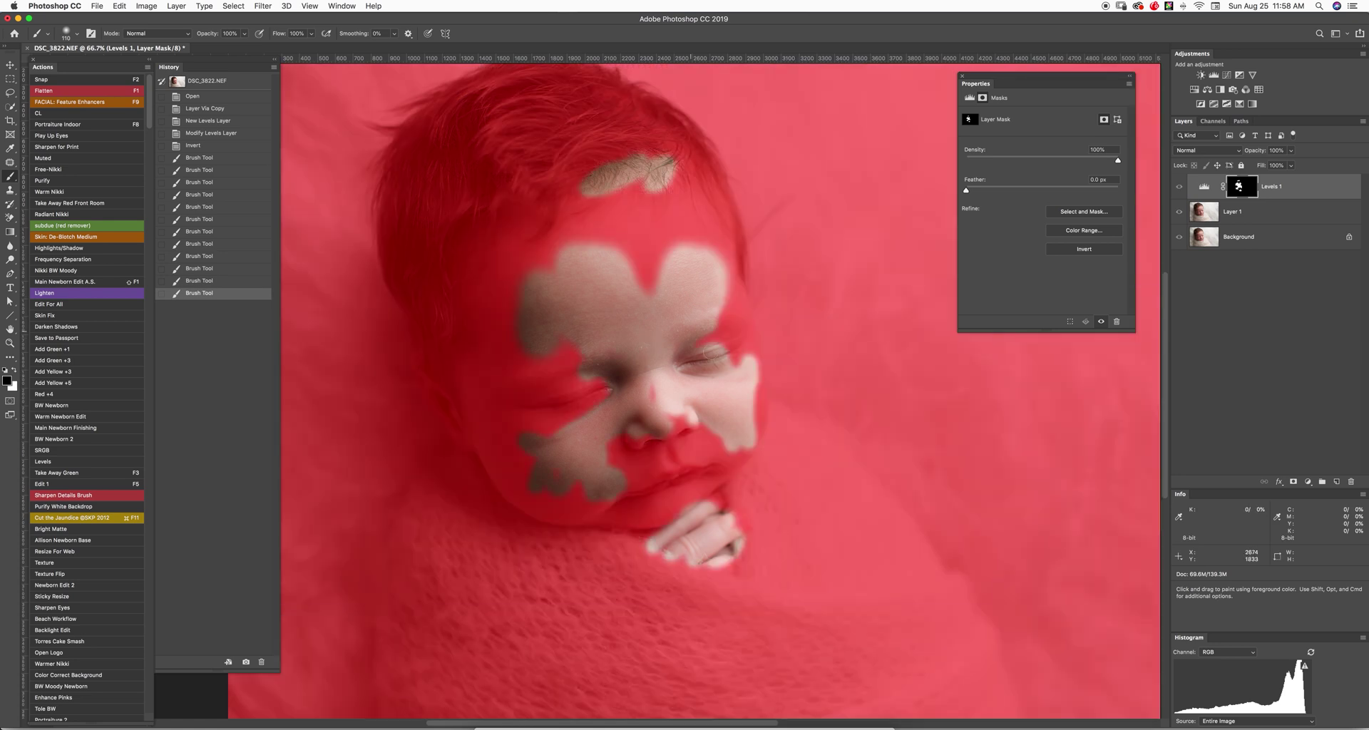
{"action": "scroll", "coordinate": [604, 402], "scroll_direction": "down", "scroll_amount": 2}
{"action": "key", "text": "backslash"}
{"action": "key", "text": "x"}
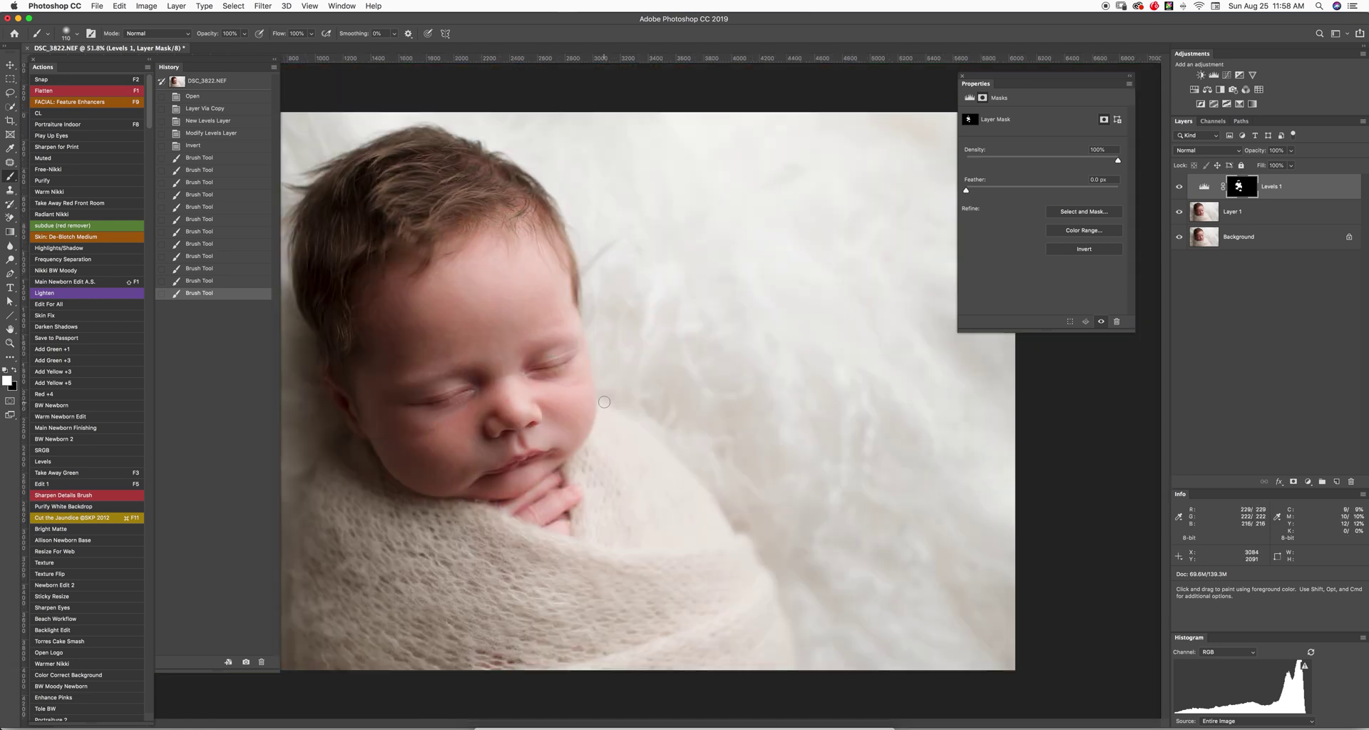
Step: Paint black on the Levels mask with a smaller brush at 50% opacity to soften the correction on the forehead and between the eyes
{"action": "scroll", "coordinate": [604, 402], "scroll_direction": "up", "scroll_amount": 2}
{"action": "mouse_move", "coordinate": [604, 402]}
{"action": "left_mouse_down"}
{"action": "mouse_move", "coordinate": [724, 467]}
{"action": "mouse_move", "coordinate": [813, 464]}
{"action": "left_mouse_up"}
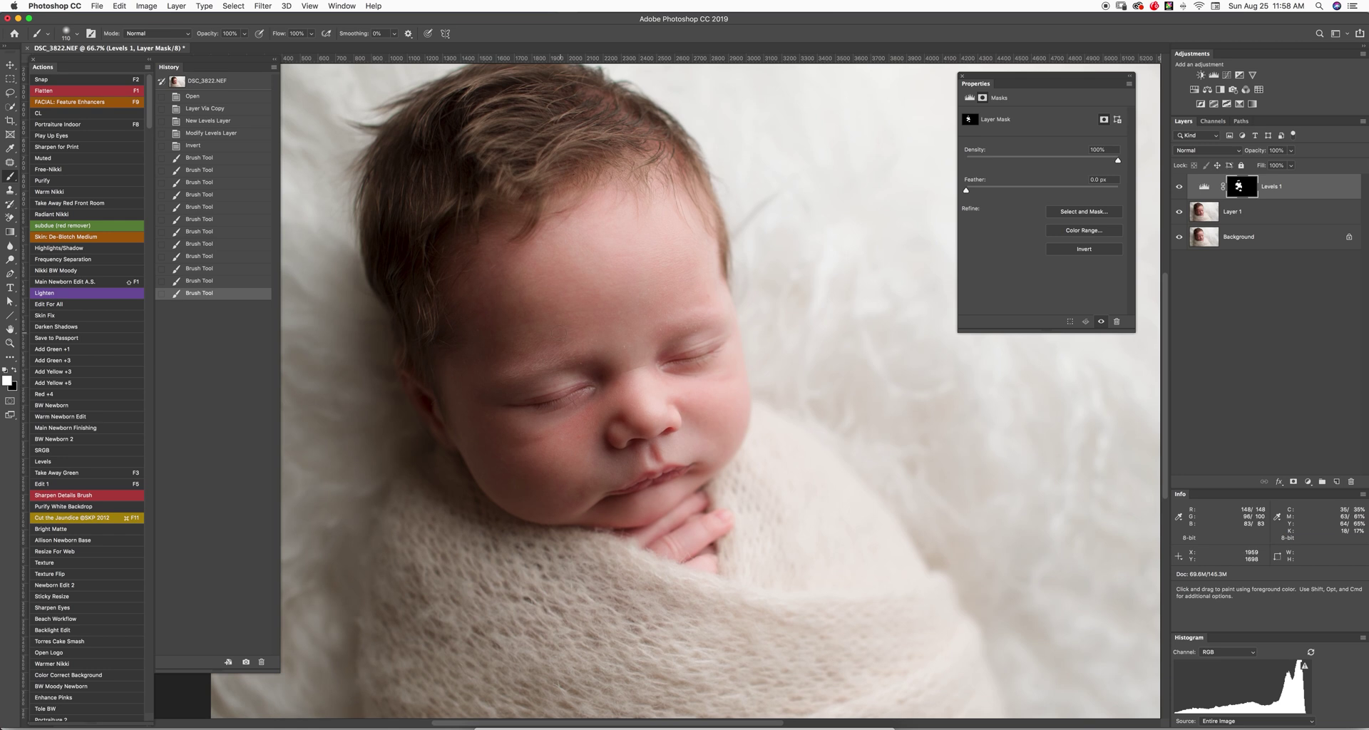
{"action": "key", "text": "space"}
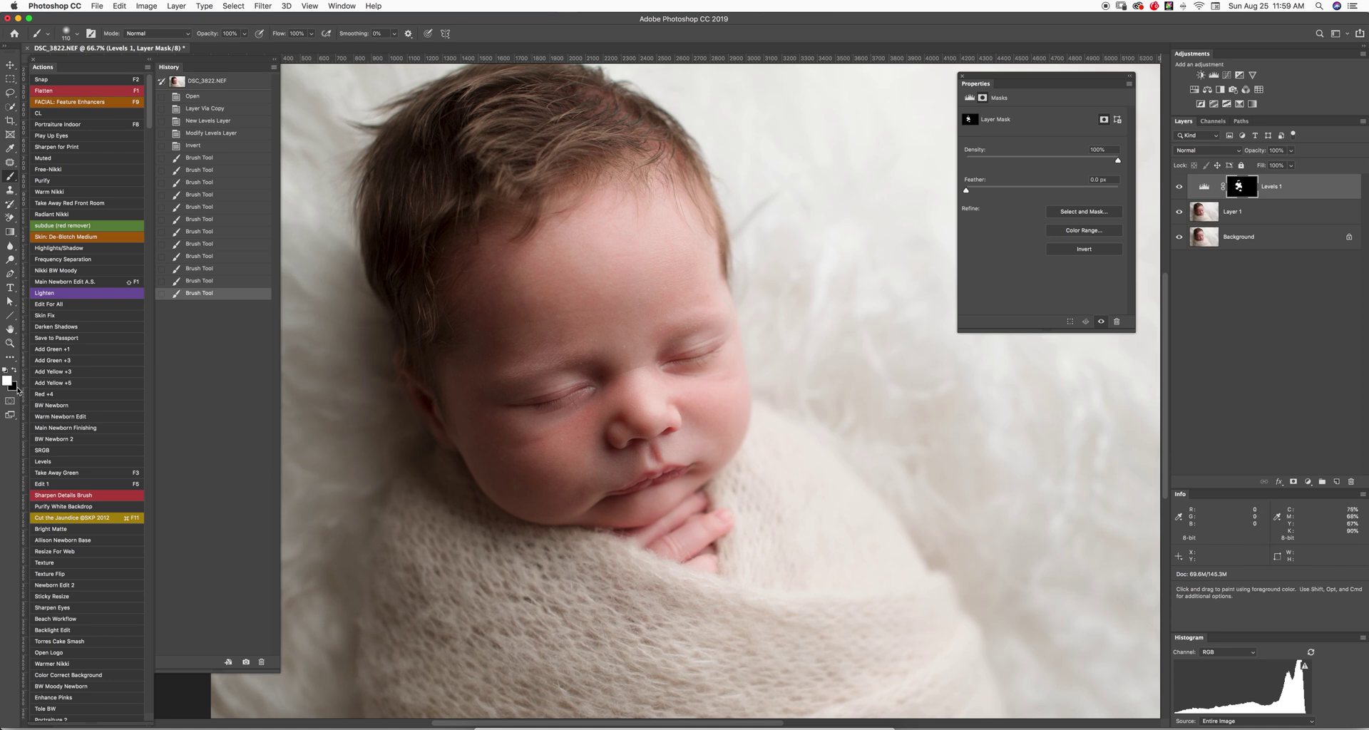
{"action": "left_click", "coordinate": [15, 370]}
{"action": "key", "text": "5"}
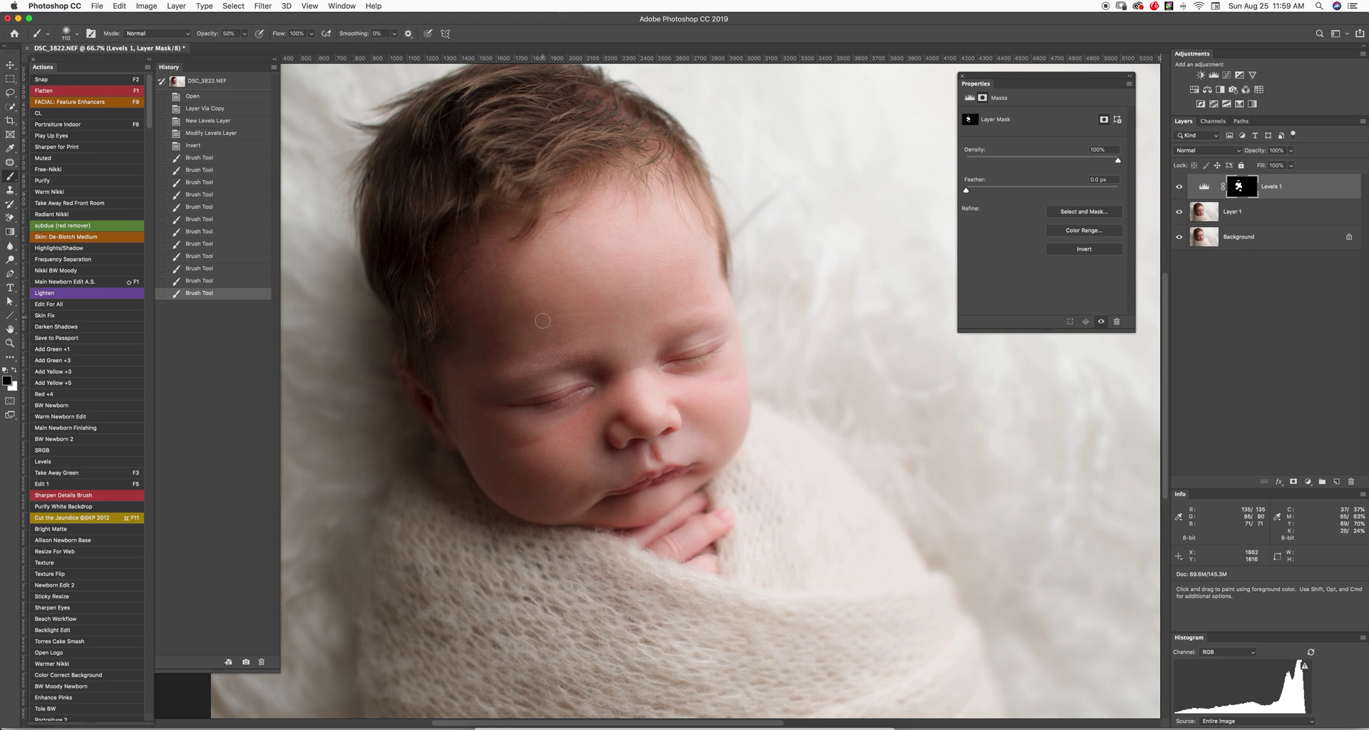
{"action": "key", "text": "bracketleft"}
{"action": "key", "text": "bracketleft"}
{"action": "mouse_move", "coordinate": [509, 329]}
{"action": "left_mouse_down"}
{"action": "mouse_move", "coordinate": [537, 323]}
{"action": "mouse_move", "coordinate": [522, 351]}
{"action": "mouse_move", "coordinate": [543, 319]}
{"action": "mouse_move", "coordinate": [534, 329]}
{"action": "mouse_move", "coordinate": [507, 293]}
{"action": "mouse_move", "coordinate": [531, 284]}
{"action": "mouse_move", "coordinate": [511, 308]}
{"action": "mouse_move", "coordinate": [516, 332]}
{"action": "mouse_move", "coordinate": [516, 283]}
{"action": "mouse_move", "coordinate": [508, 311]}
{"action": "left_mouse_up"}
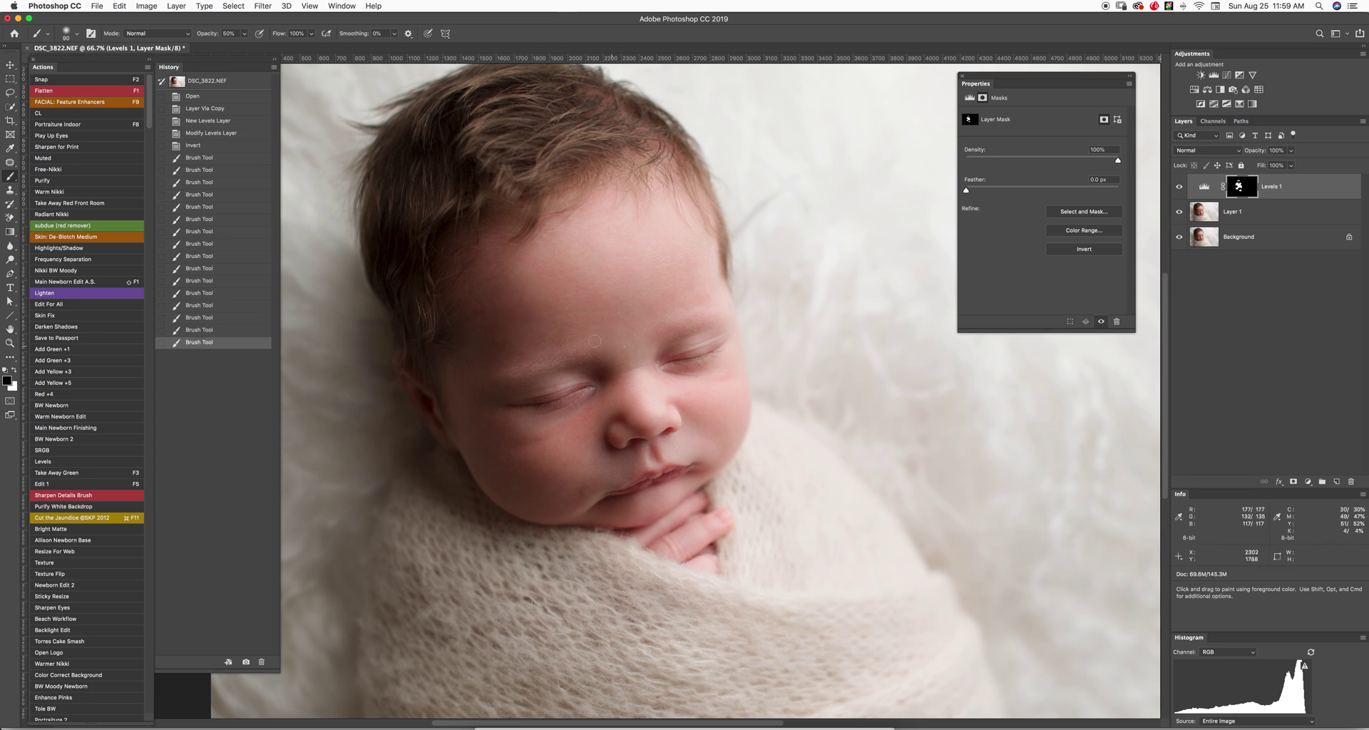
{"action": "left_click_drag", "start_coordinate": [594, 341], "coordinate": [580, 278]}
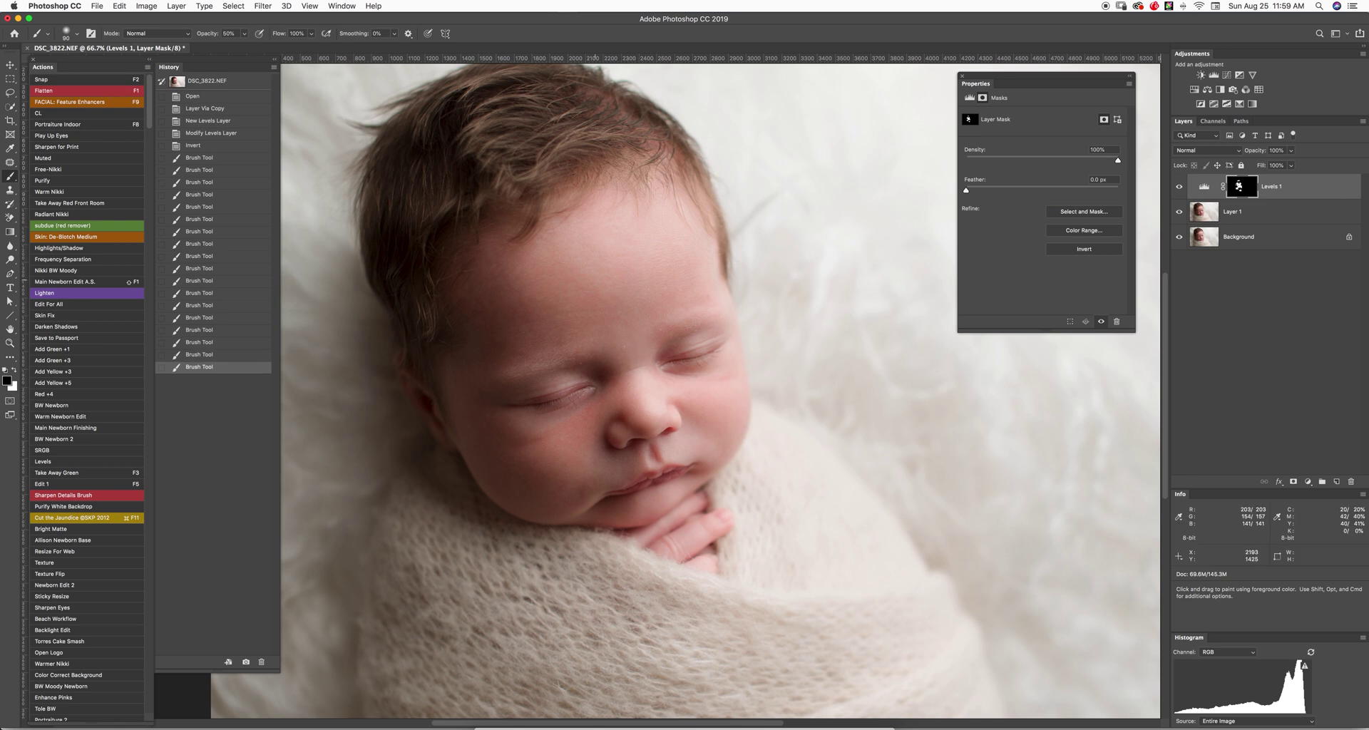
{"action": "left_click", "coordinate": [597, 377]}
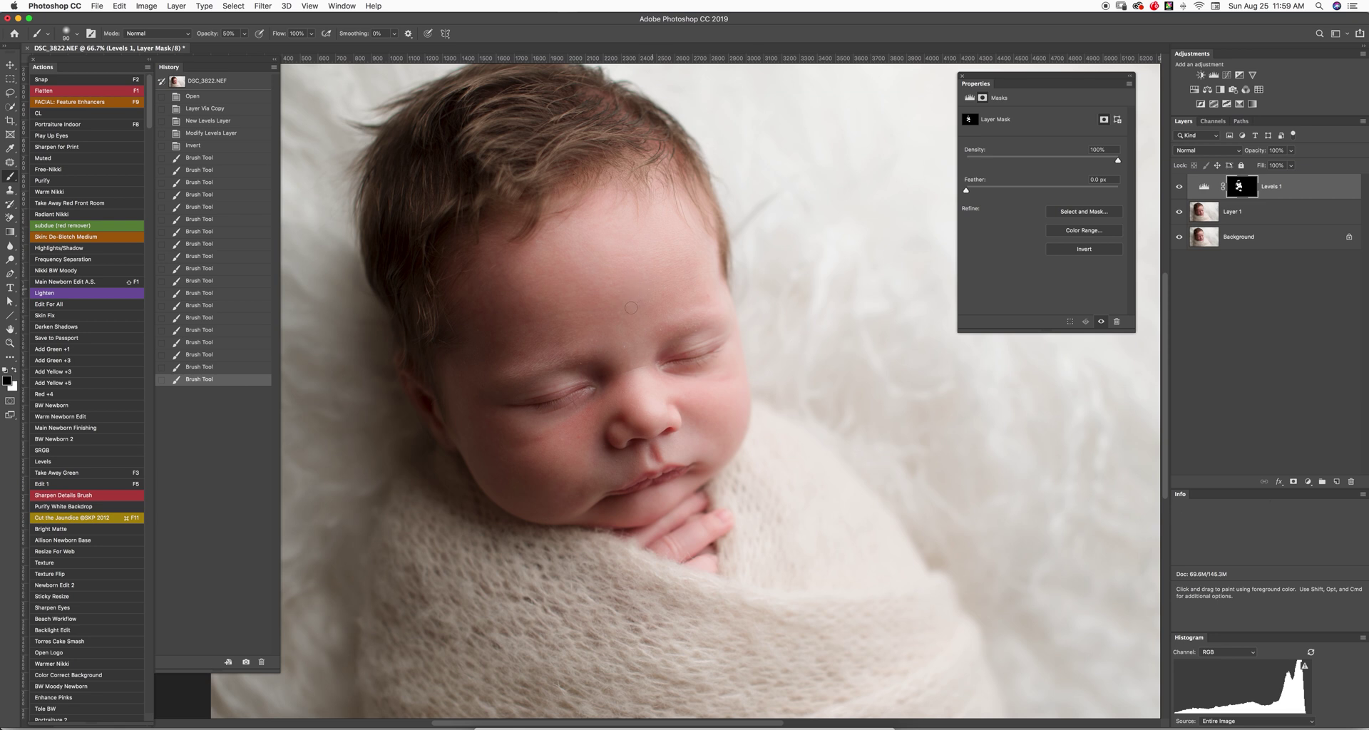
{"action": "left_click", "coordinate": [649, 281]}
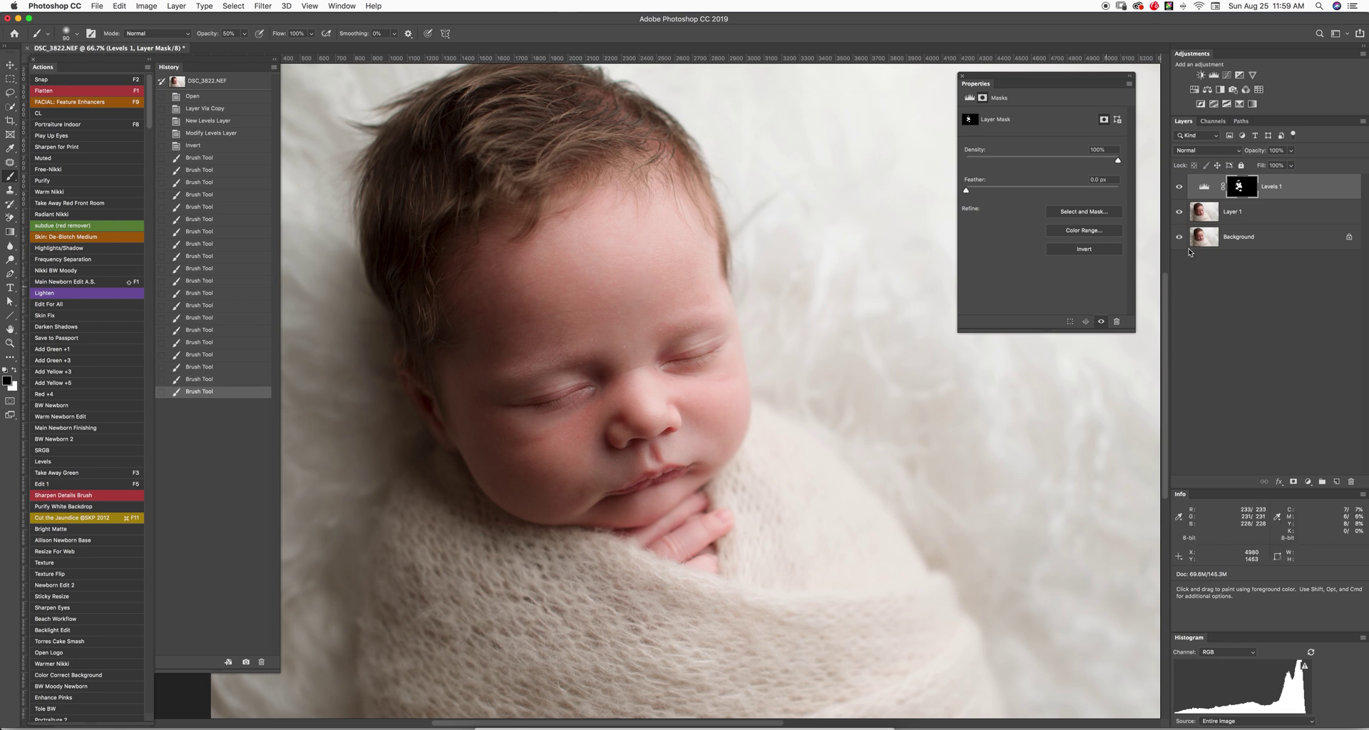
Step: Compare the photo with and without the Levels 1 adjustment and examine the baby's face at 100% zoom
{"action": "left_click", "coordinate": [1180, 187]}
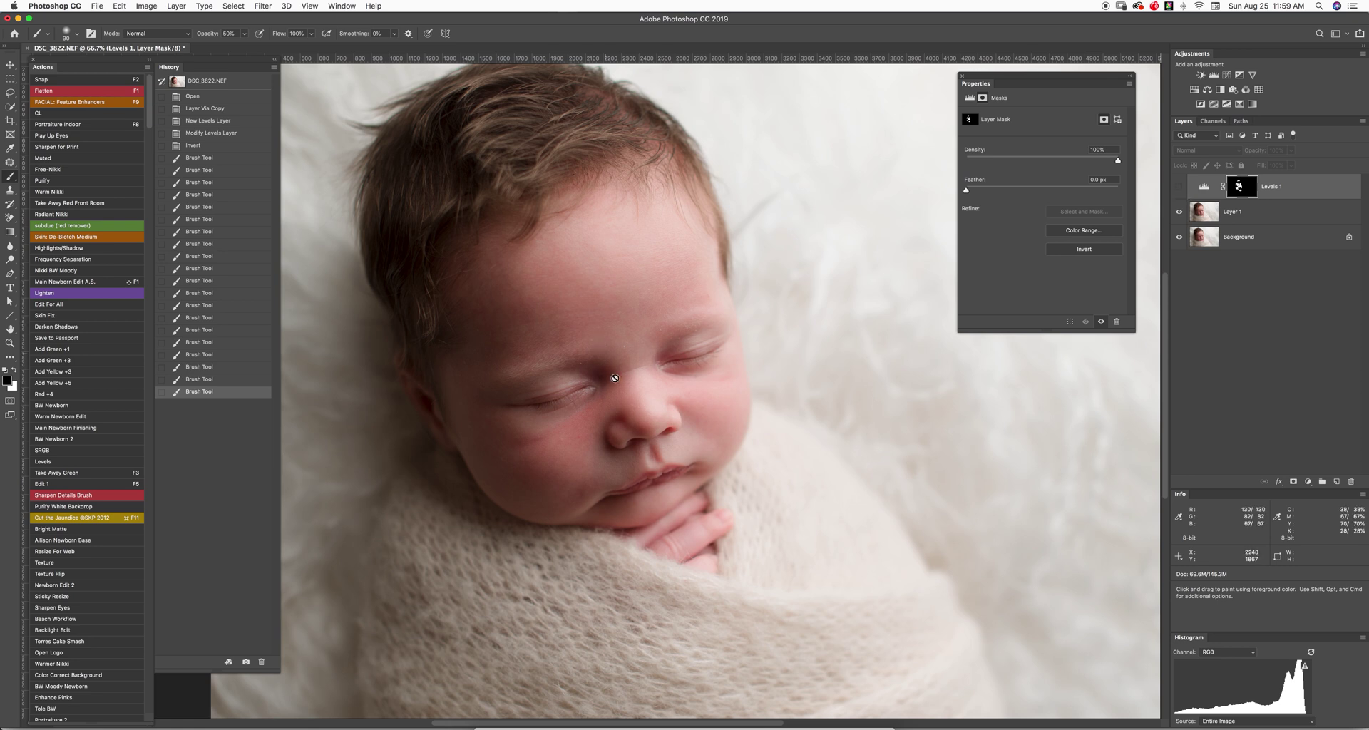
{"action": "left_click", "coordinate": [1180, 186]}
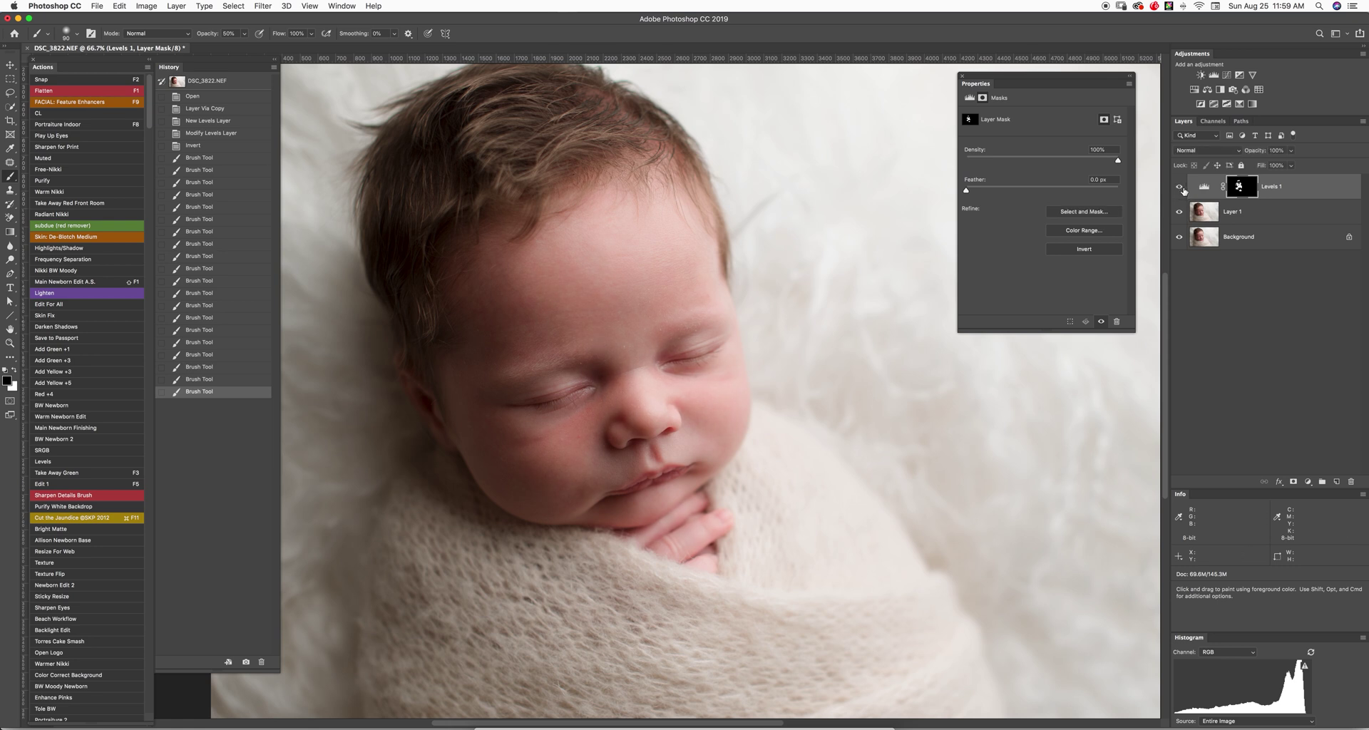
{"action": "left_click", "coordinate": [1180, 187]}
{"action": "left_click", "coordinate": [1180, 188]}
{"action": "key", "text": "super+minus"}
{"action": "key", "text": "super+minus"}
{"action": "key", "text": "super+plus"}
{"action": "key", "text": "super+plus"}
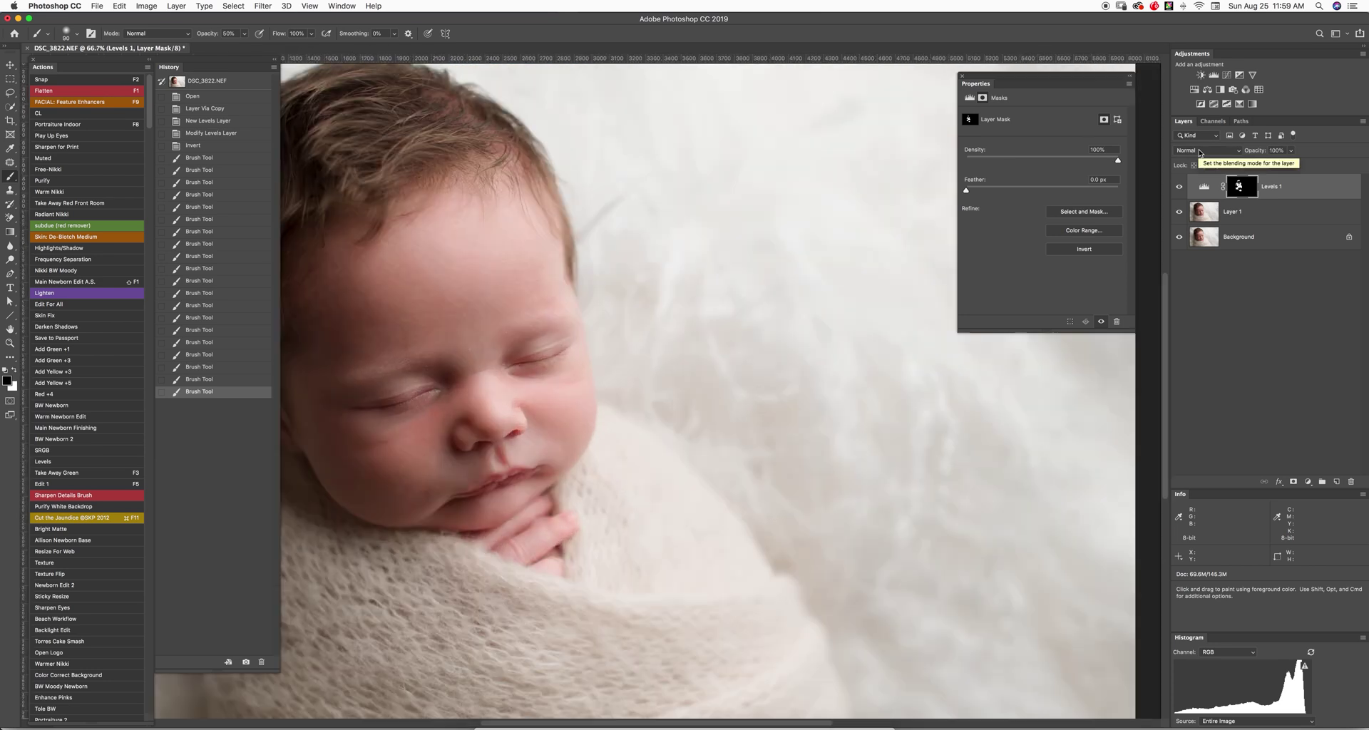
{"action": "left_click_drag", "start_coordinate": [641, 381], "coordinate": [812, 358]}
{"action": "key", "text": "super+r"}
{"action": "key", "text": "super+plus"}
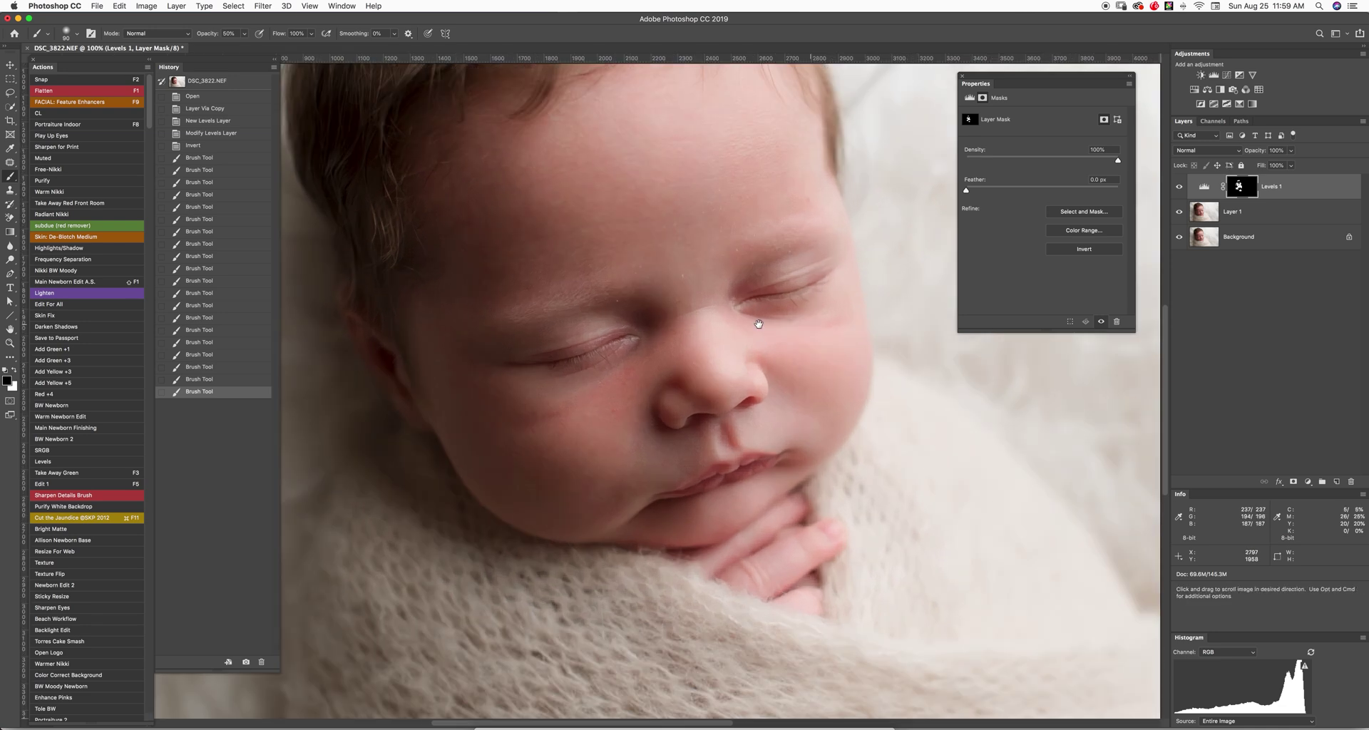
Step: Select the red patch between the nose and the left-hand eye by painting it in Quick Mask at 100% brush opacity
{"action": "left_click_drag", "start_coordinate": [736, 337], "coordinate": [729, 384]}
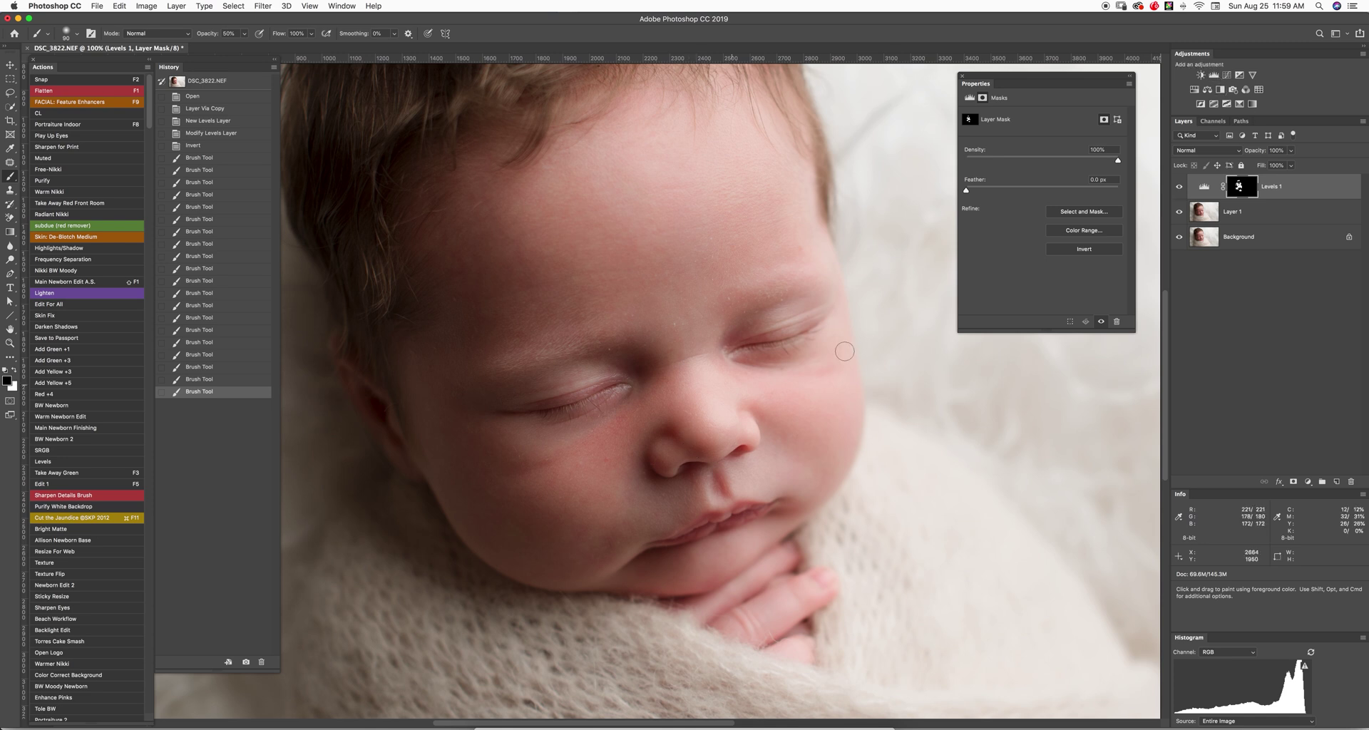
{"action": "key", "text": "q"}
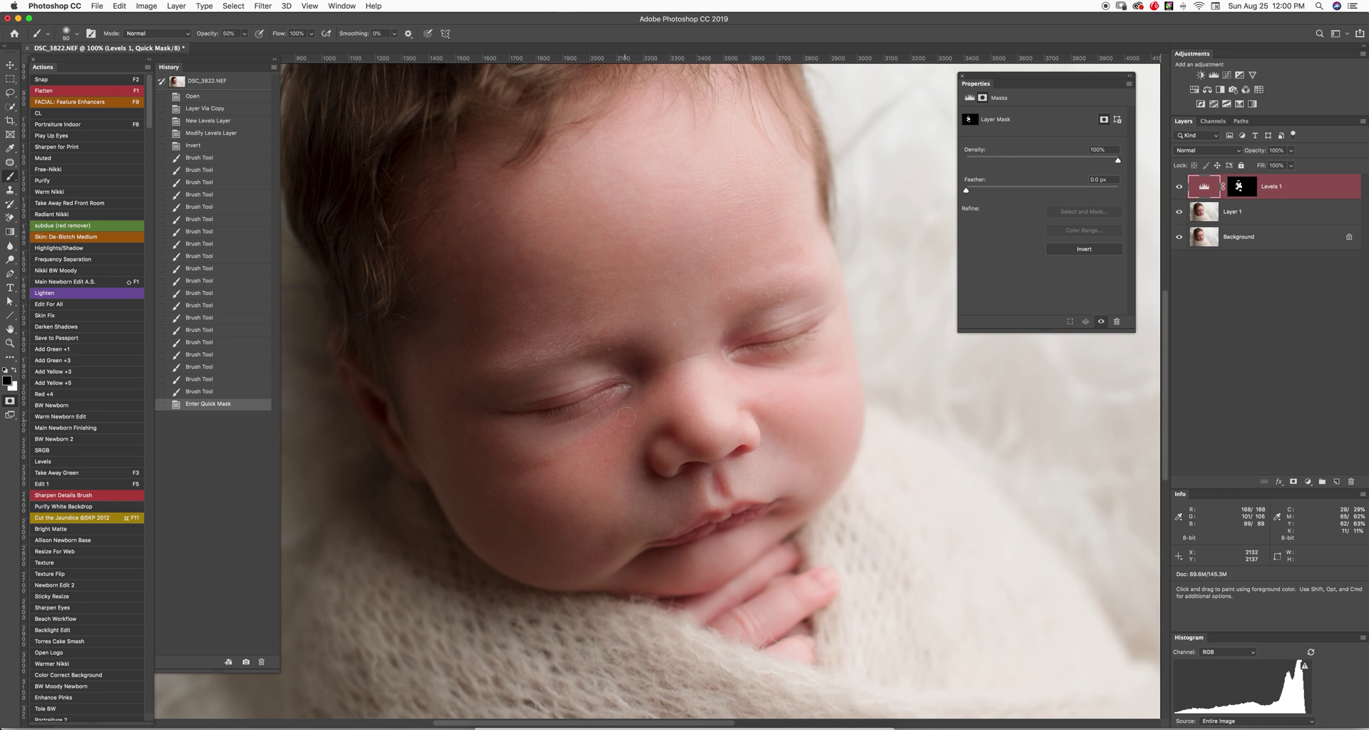
{"action": "left_click_drag", "start_coordinate": [202, 36], "coordinate": [281, 44]}
{"action": "type", "text": "10"}
{"action": "mouse_move", "coordinate": [635, 408]}
{"action": "left_mouse_down"}
{"action": "mouse_move", "coordinate": [585, 445]}
{"action": "mouse_move", "coordinate": [631, 420]}
{"action": "mouse_move", "coordinate": [613, 460]}
{"action": "mouse_move", "coordinate": [623, 428]}
{"action": "left_mouse_up"}
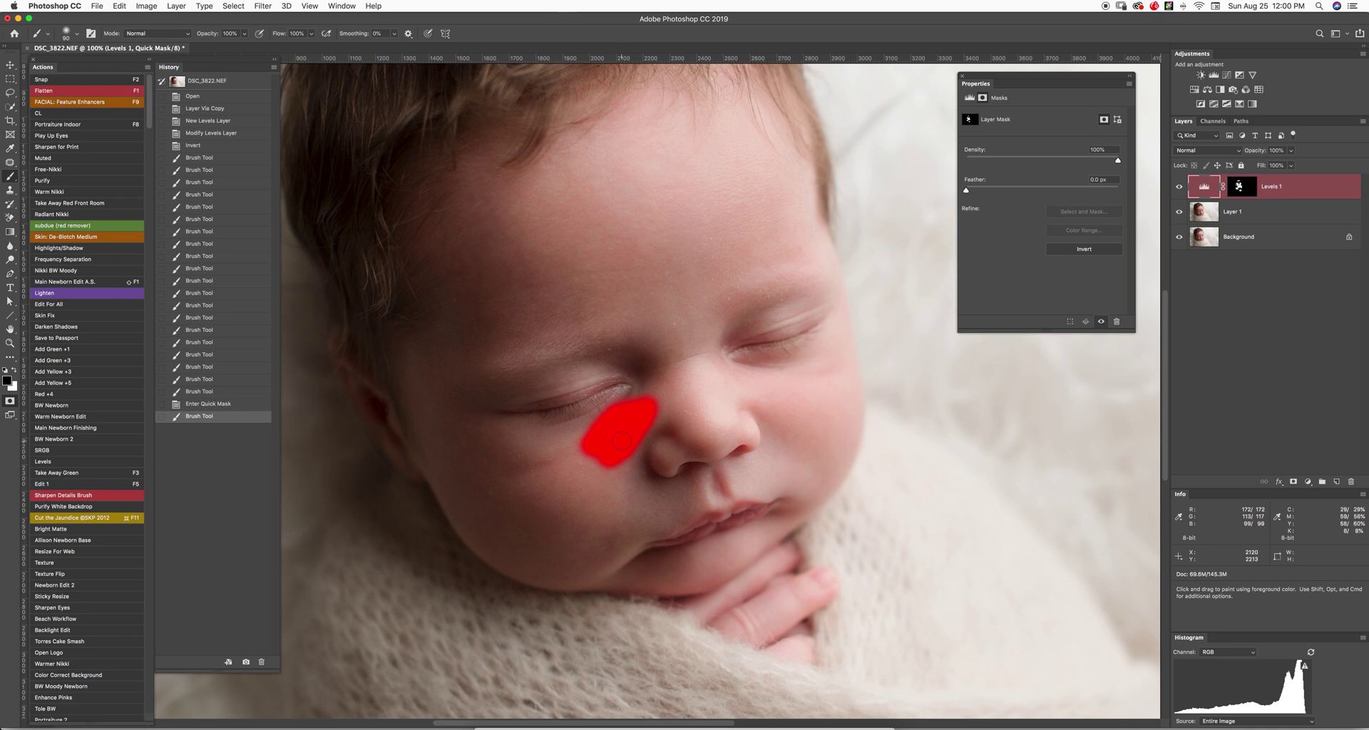
{"action": "key", "text": "q"}
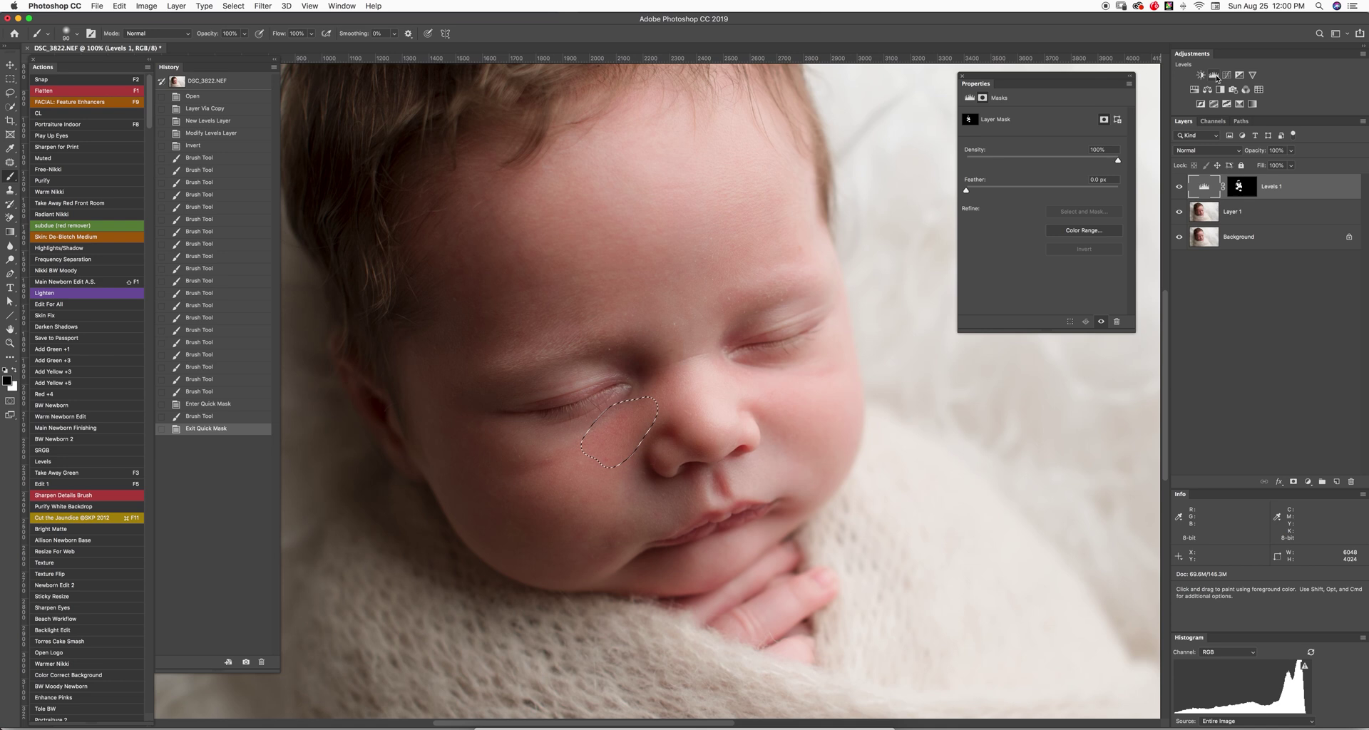
Step: Add a Levels adjustment from the selection and invert its mask so it affects only the patch under the eye, checking with the red overlay
{"action": "left_click", "coordinate": [1215, 75]}
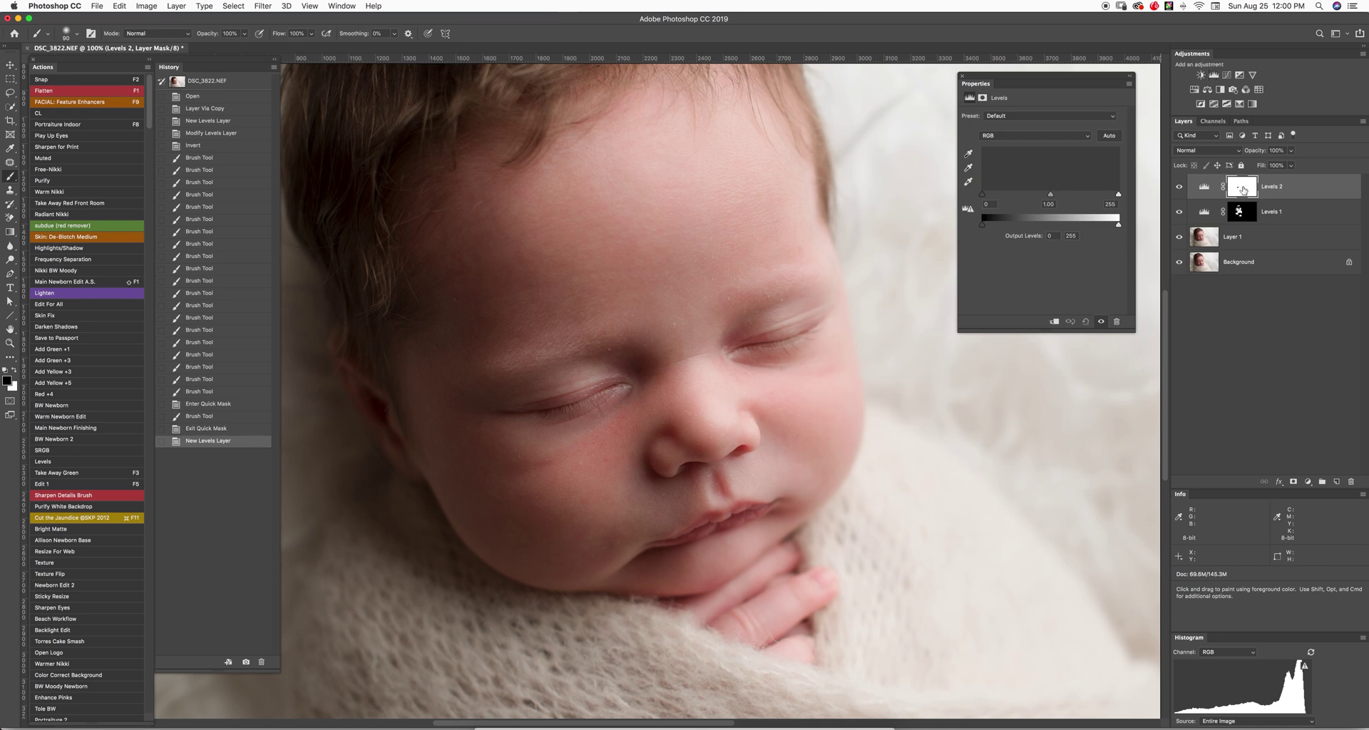
{"action": "left_click", "coordinate": [1246, 190], "text": "alt+shift"}
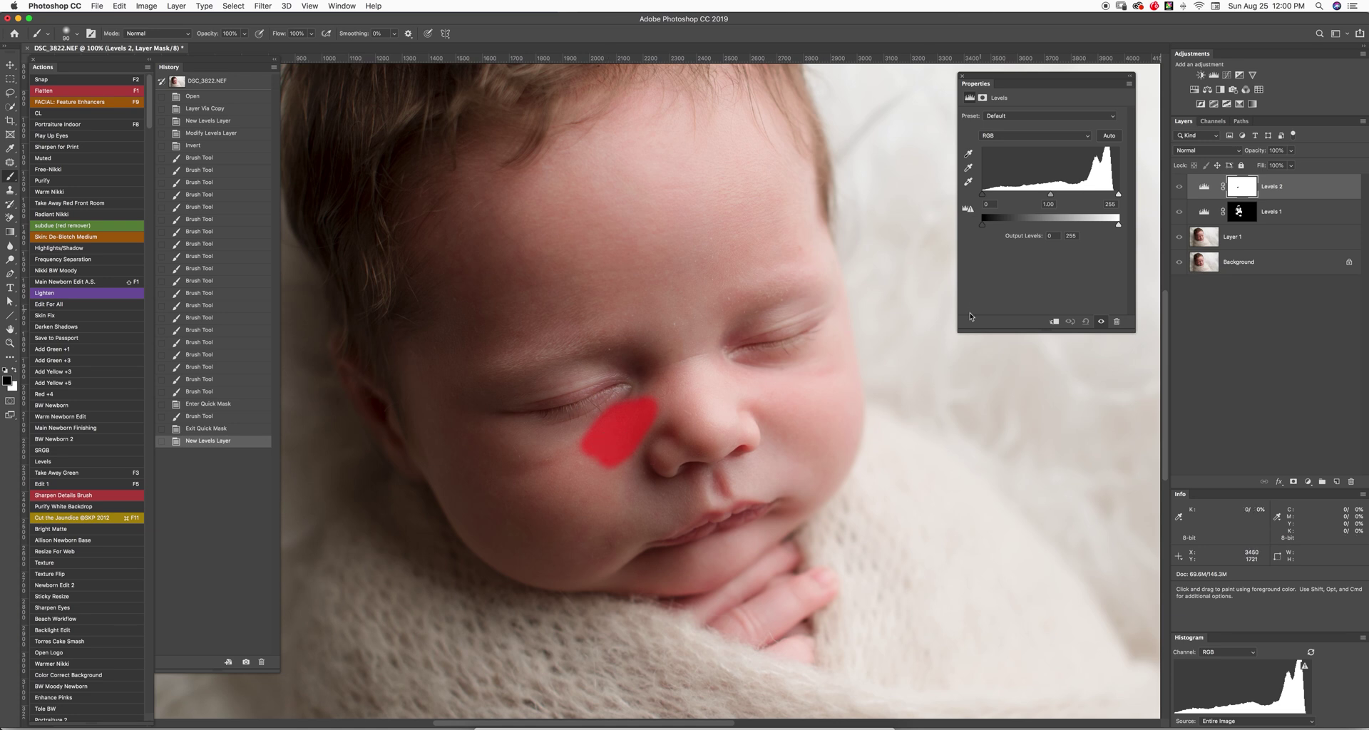
{"action": "key", "text": "super+i"}
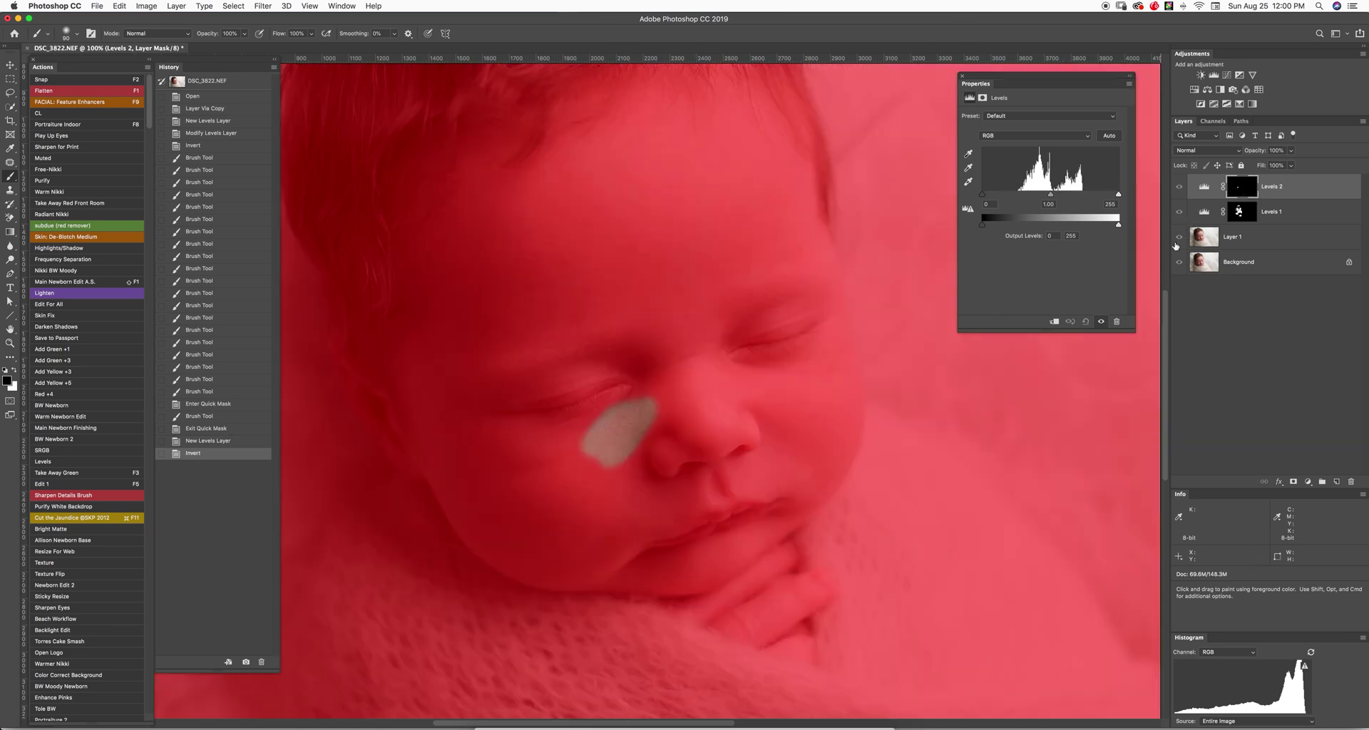
{"action": "key", "text": "backslash"}
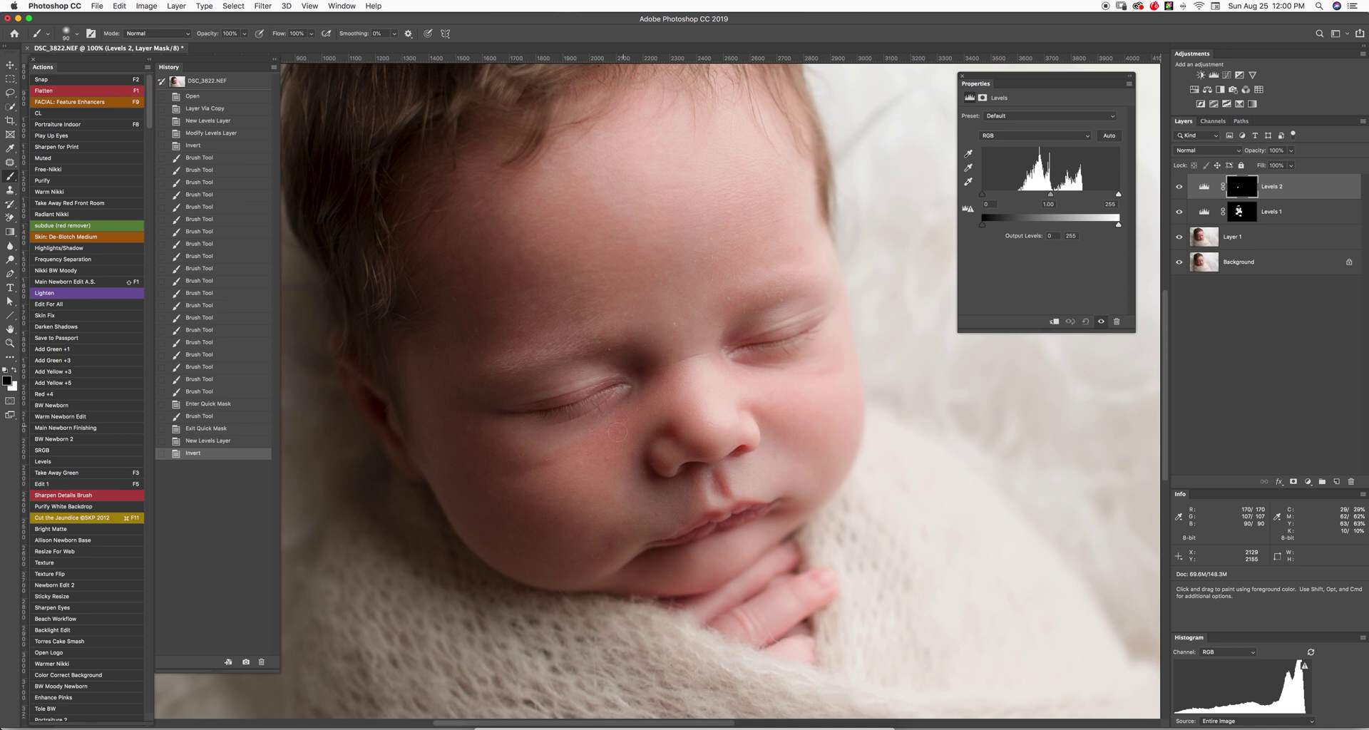
Step: Set the green channel's midtone value to 1.01 in the under-eye Levels adjustment
{"action": "left_click", "coordinate": [1021, 135]}
{"action": "left_click", "coordinate": [1019, 158]}
{"action": "key", "text": "Right"}
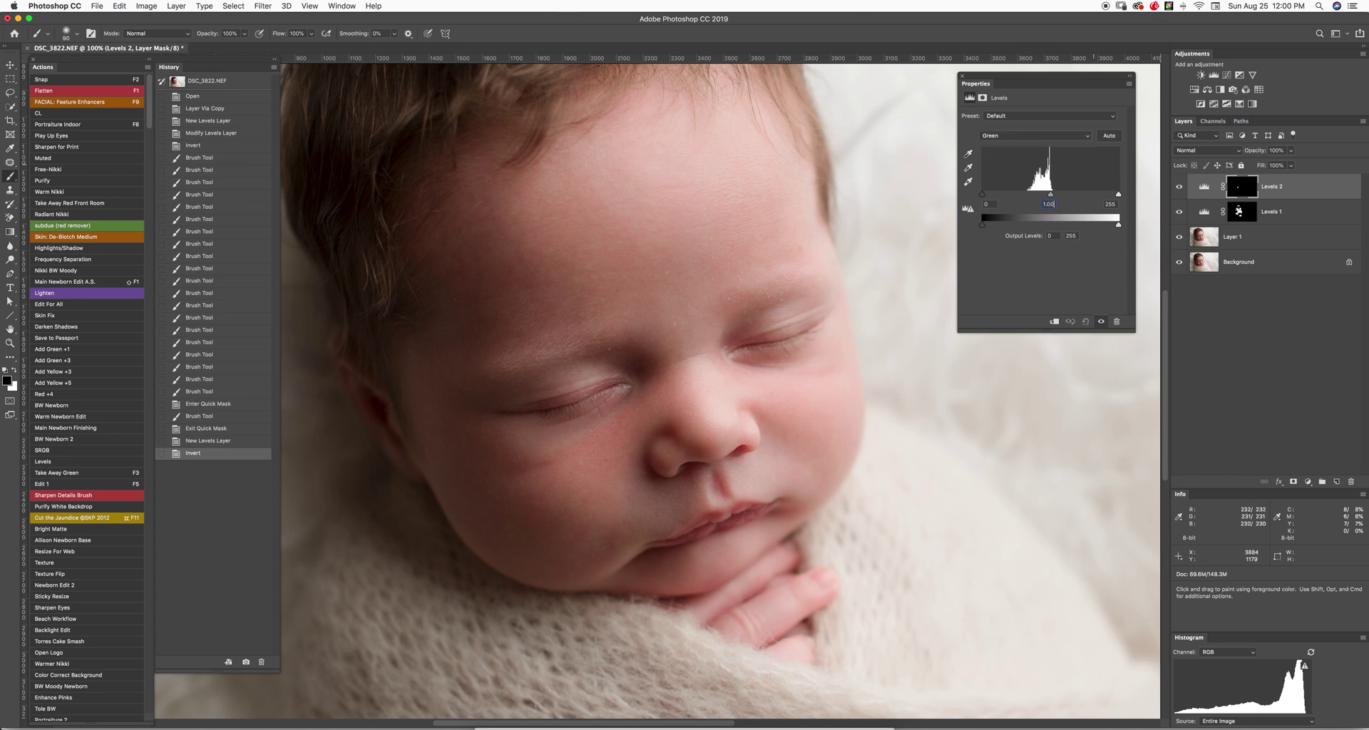
{"action": "type", "text": "2"}
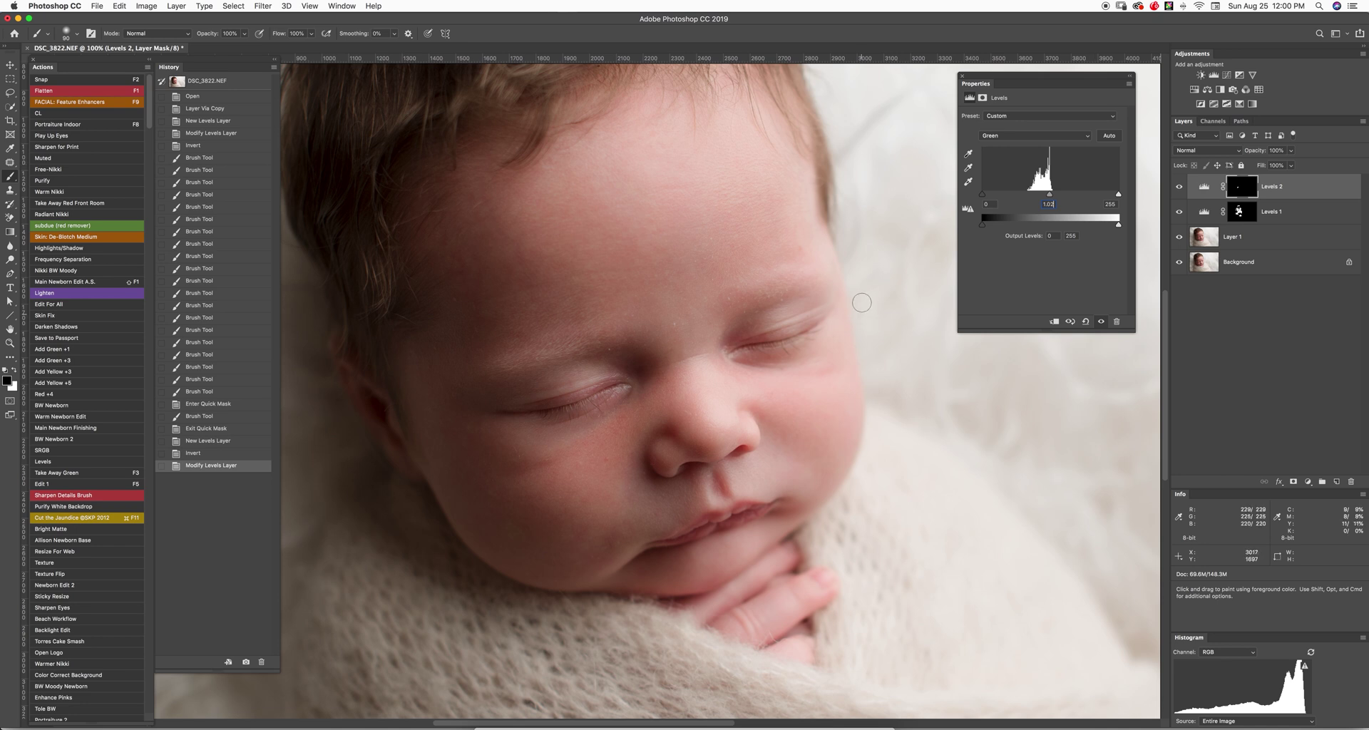
{"action": "key", "text": "BackSpace"}
{"action": "type", "text": "1"}
Step: Set the blue channel's white output level to 254 and dab black on the mask along the lower eyelid
{"action": "left_click", "coordinate": [1033, 135]}
{"action": "left_click", "coordinate": [1034, 147]}
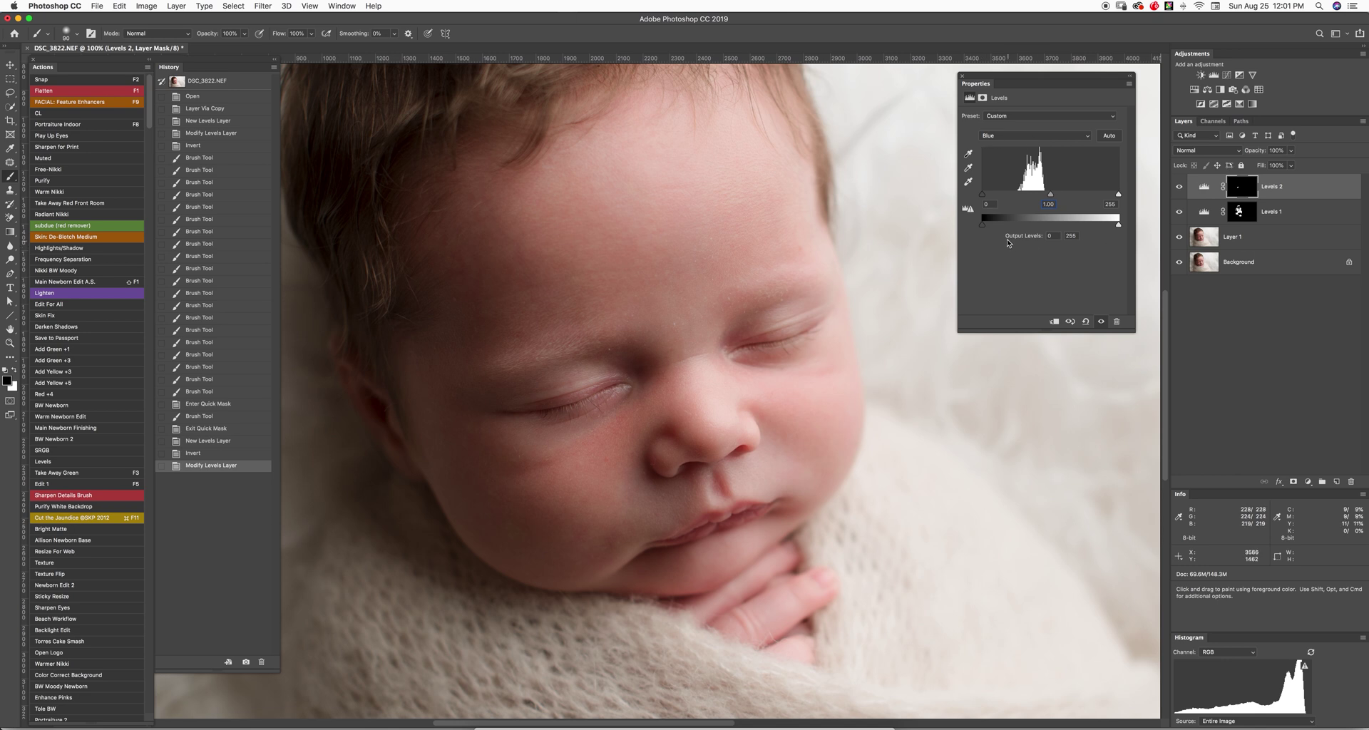
{"action": "left_click", "coordinate": [1071, 236]}
{"action": "key", "text": "Right"}
{"action": "key", "text": "BackSpace"}
{"action": "left_click", "coordinate": [619, 390]}
{"action": "left_click", "coordinate": [592, 386]}
Step: Paint the left-hand closed eye and its lid in Quick Mask and add a Levels adjustment with its mask inverted to that area
{"action": "key", "text": "q"}
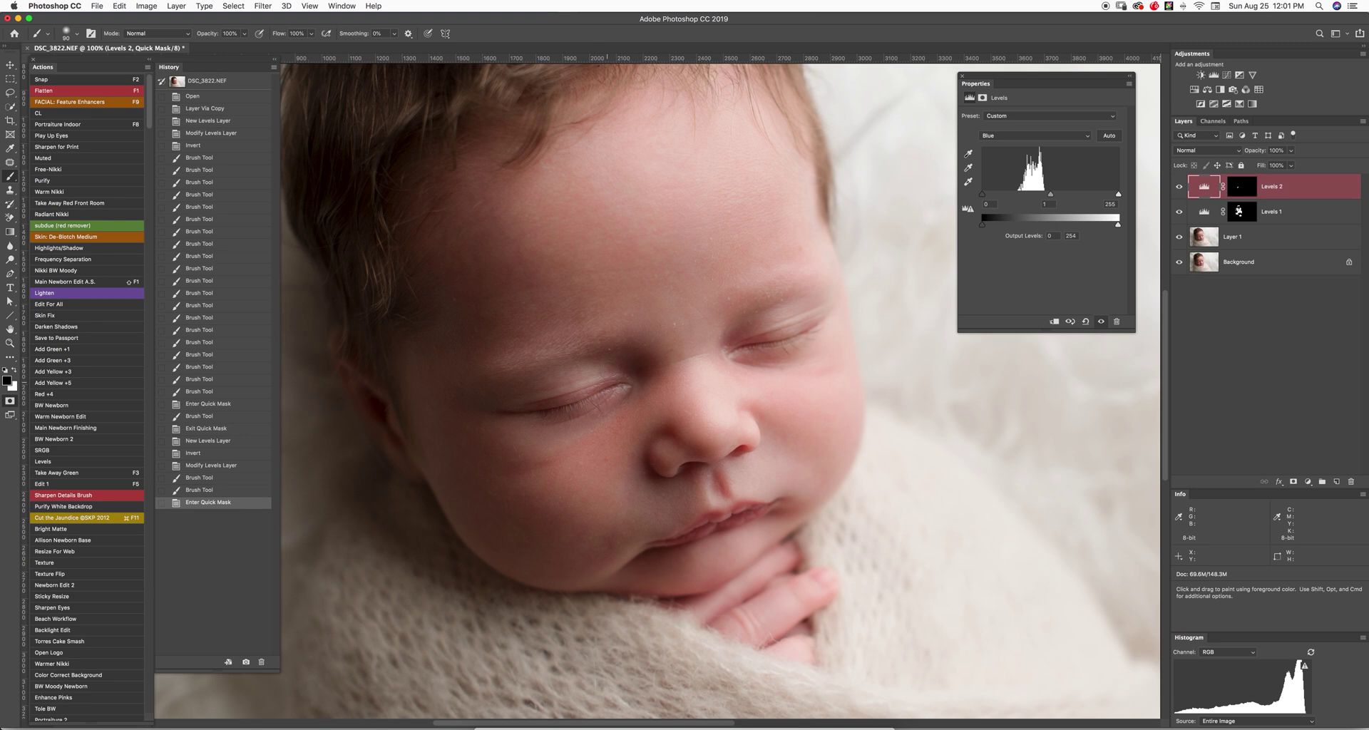
{"action": "mouse_move", "coordinate": [511, 387]}
{"action": "left_mouse_down"}
{"action": "mouse_move", "coordinate": [624, 361]}
{"action": "mouse_move", "coordinate": [541, 396]}
{"action": "mouse_move", "coordinate": [632, 380]}
{"action": "mouse_move", "coordinate": [602, 412]}
{"action": "mouse_move", "coordinate": [547, 426]}
{"action": "mouse_move", "coordinate": [513, 401]}
{"action": "mouse_move", "coordinate": [550, 402]}
{"action": "mouse_move", "coordinate": [550, 431]}
{"action": "mouse_move", "coordinate": [620, 362]}
{"action": "left_mouse_up"}
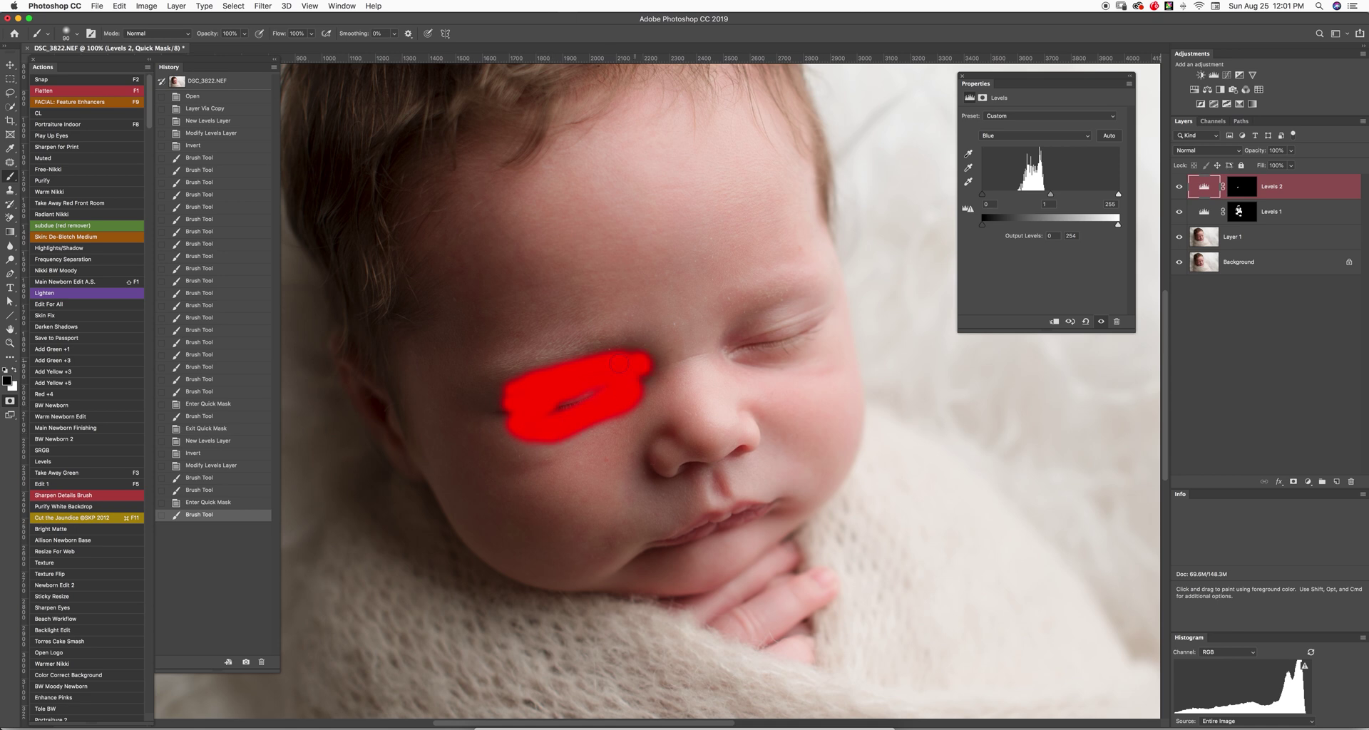
{"action": "left_click_drag", "start_coordinate": [554, 396], "coordinate": [596, 392]}
{"action": "left_click", "coordinate": [563, 407]}
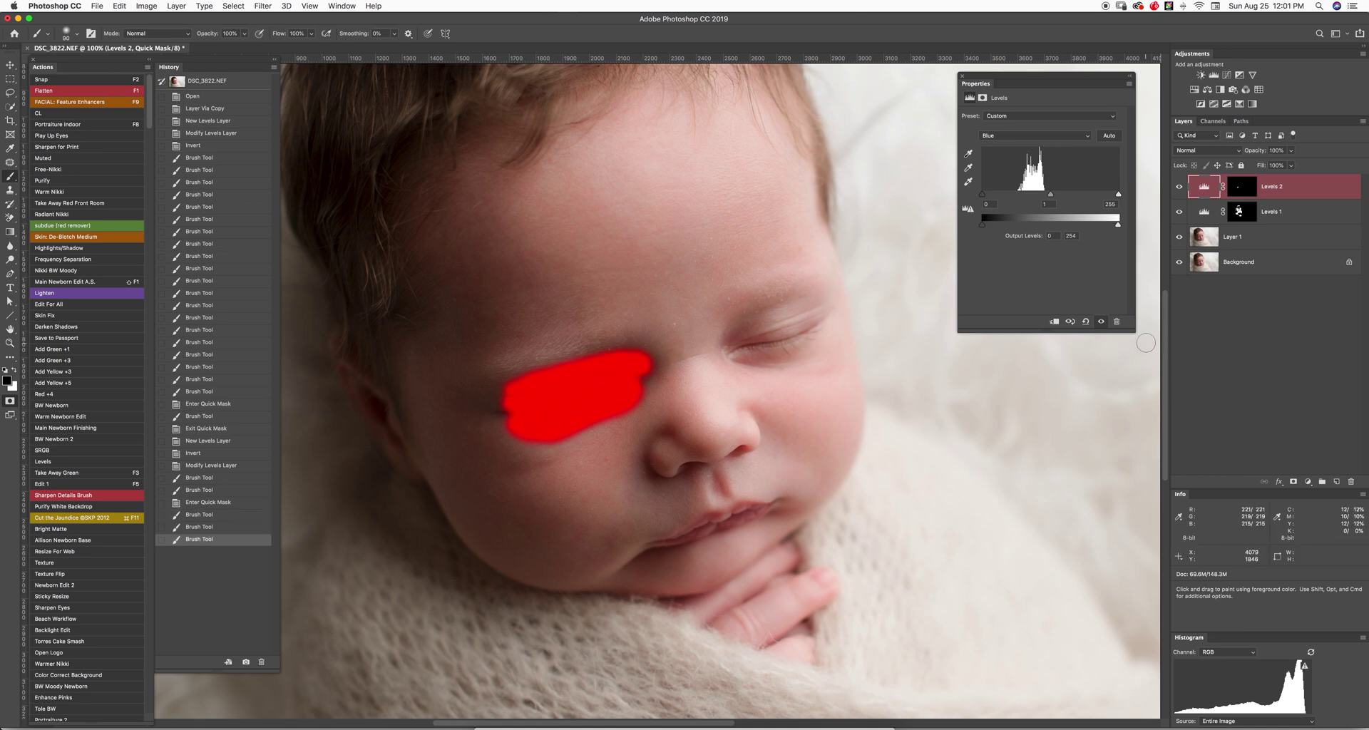
{"action": "key", "text": "q"}
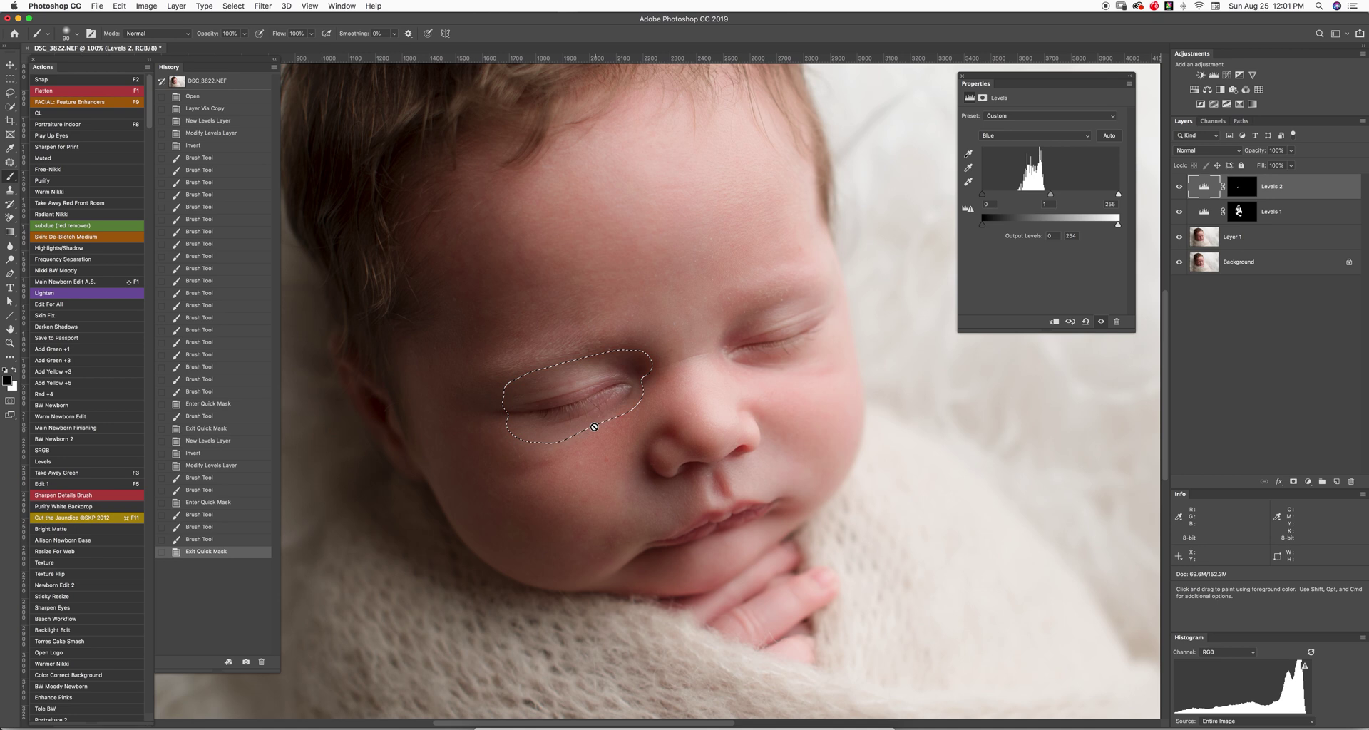
{"action": "left_click", "coordinate": [1214, 74]}
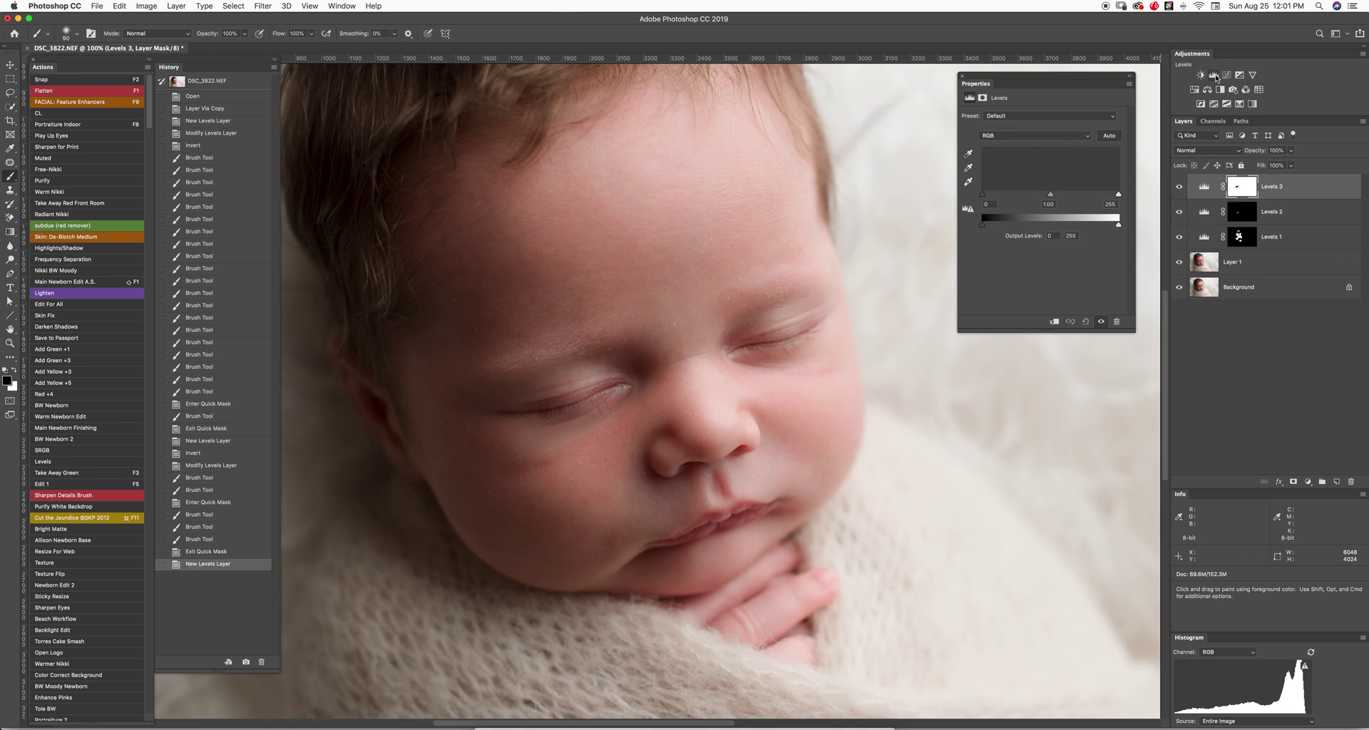
{"action": "key", "text": "super+i"}
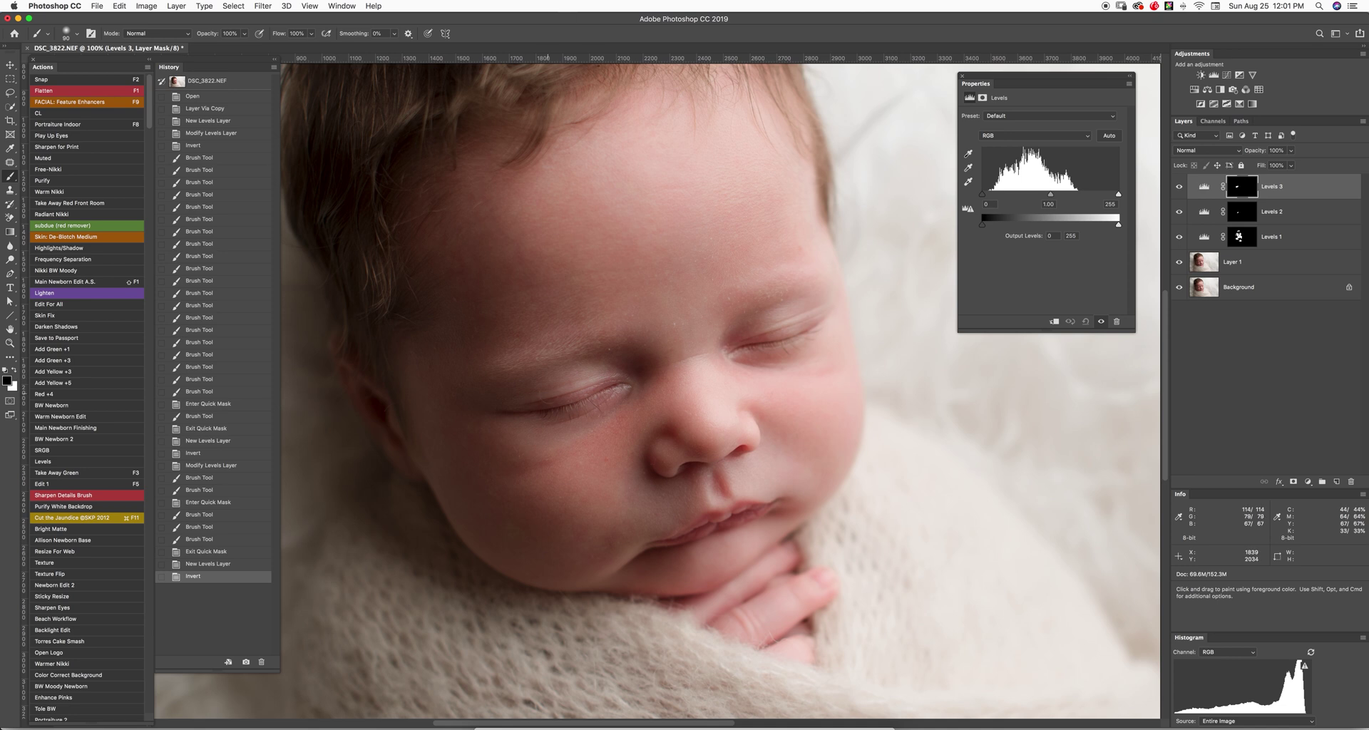
Step: Set the red channel's midtone value to 1.05 in the eye area's Levels adjustment
{"action": "left_click", "coordinate": [1005, 136]}
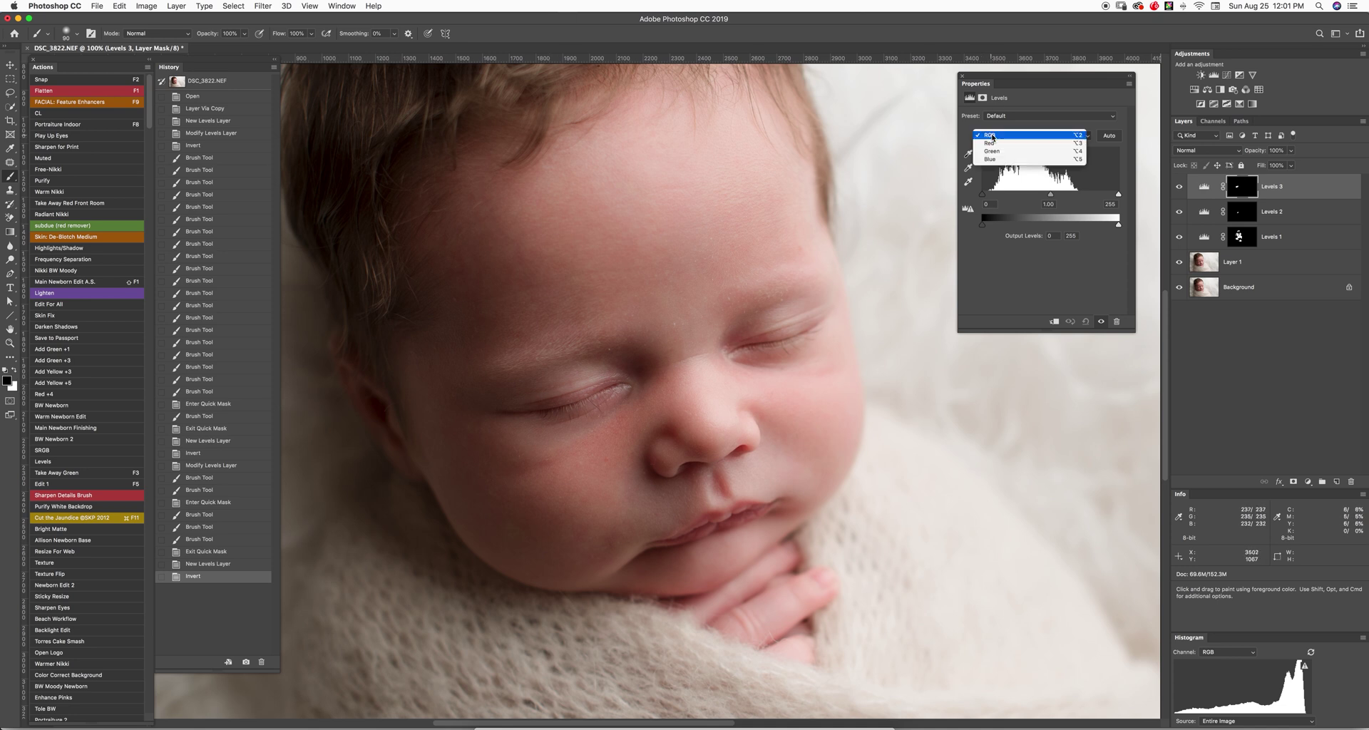
{"action": "left_click", "coordinate": [1006, 144]}
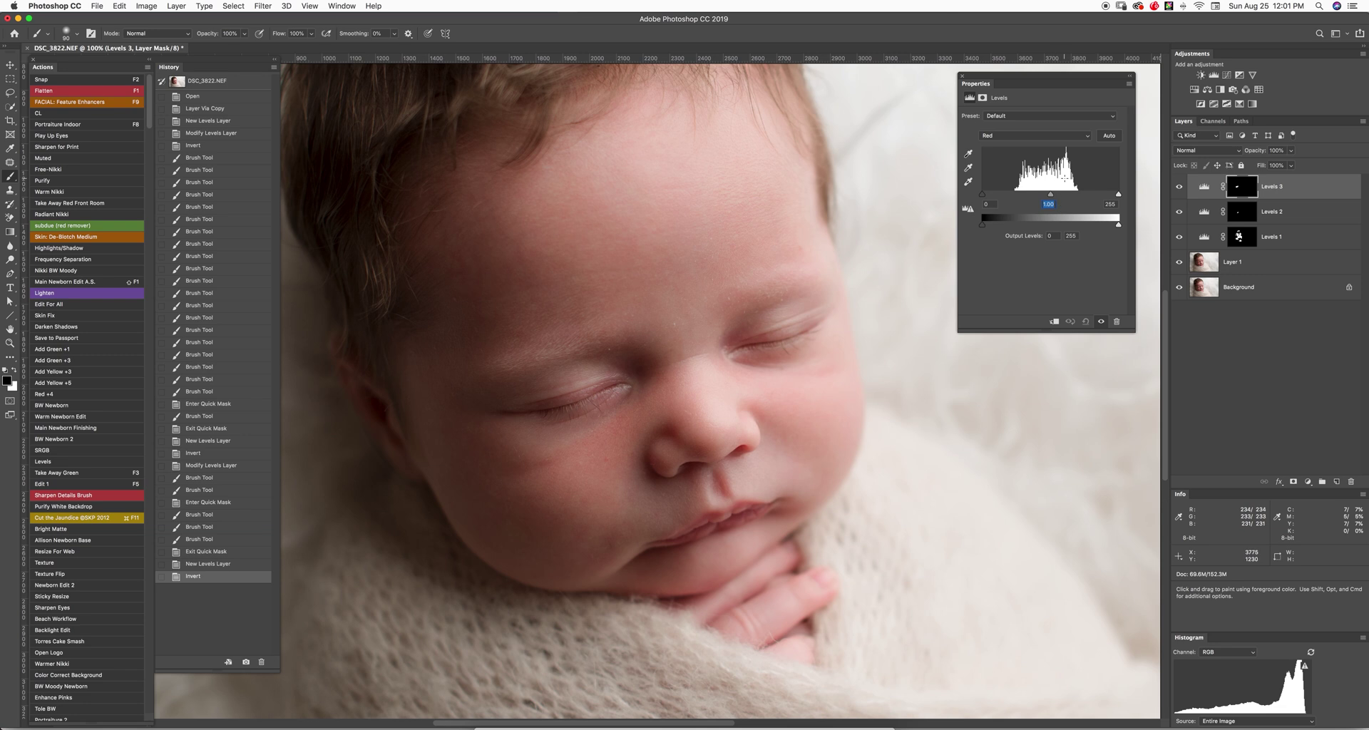
{"action": "type", "text": "1.04"}
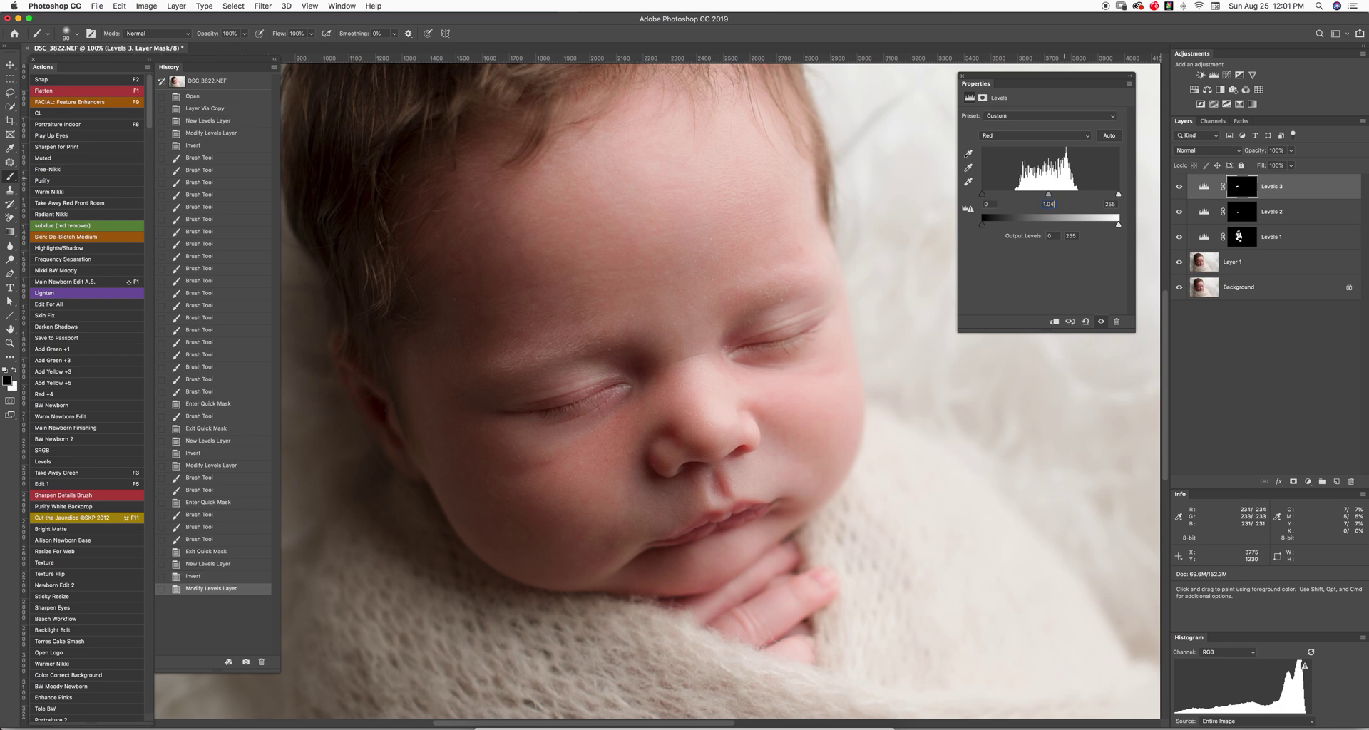
{"action": "type", "text": "1.07"}
{"action": "key", "text": "BackSpace"}
{"action": "type", "text": "5"}
Step: Set the blue channel's white output level to 252 in the Levels 3 adjustment
{"action": "left_click", "coordinate": [980, 132]}
{"action": "left_click", "coordinate": [991, 157]}
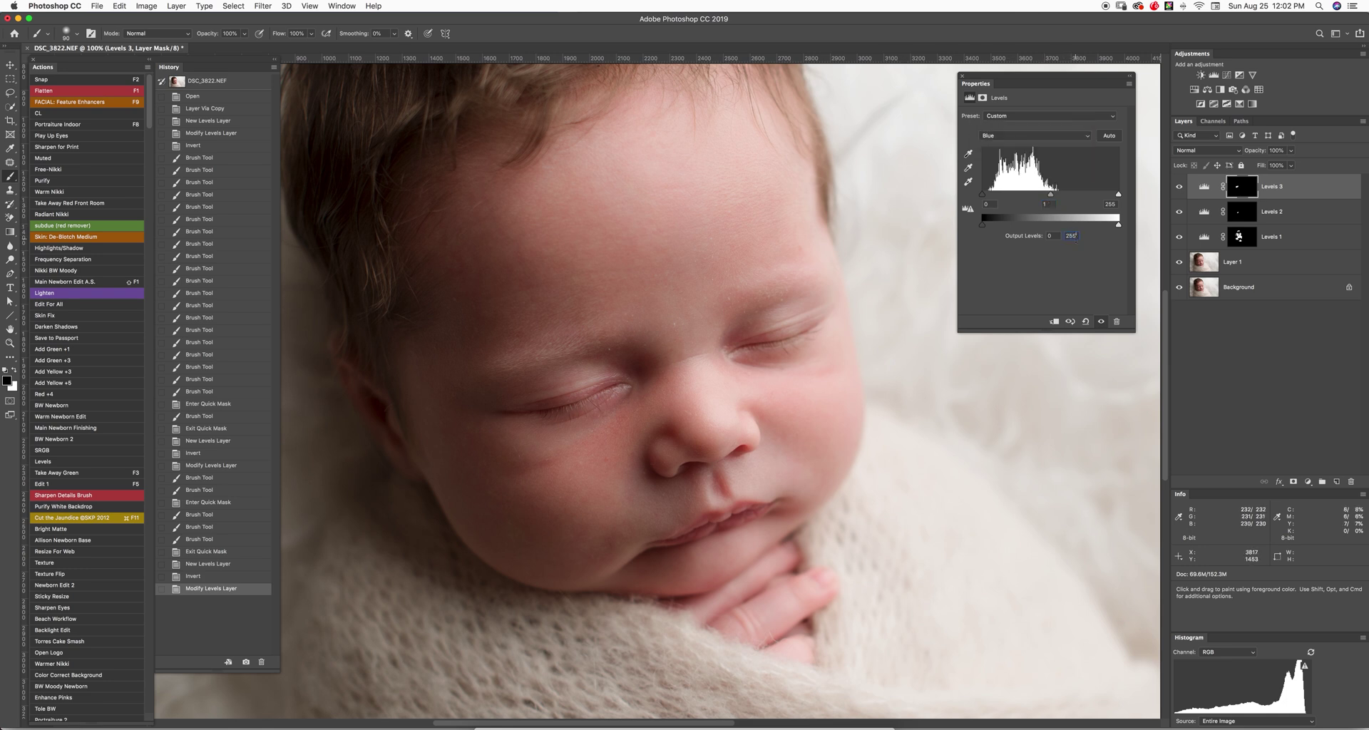
{"action": "type", "text": "25"}
{"action": "key", "text": "BackSpace"}
{"action": "type", "text": "4"}
{"action": "key", "text": "BackSpace"}
{"action": "type", "text": "2"}
Step: Compare the whole face with and without the Levels 3 adjustment at 66.7% zoom
{"action": "key", "text": "super+minus"}
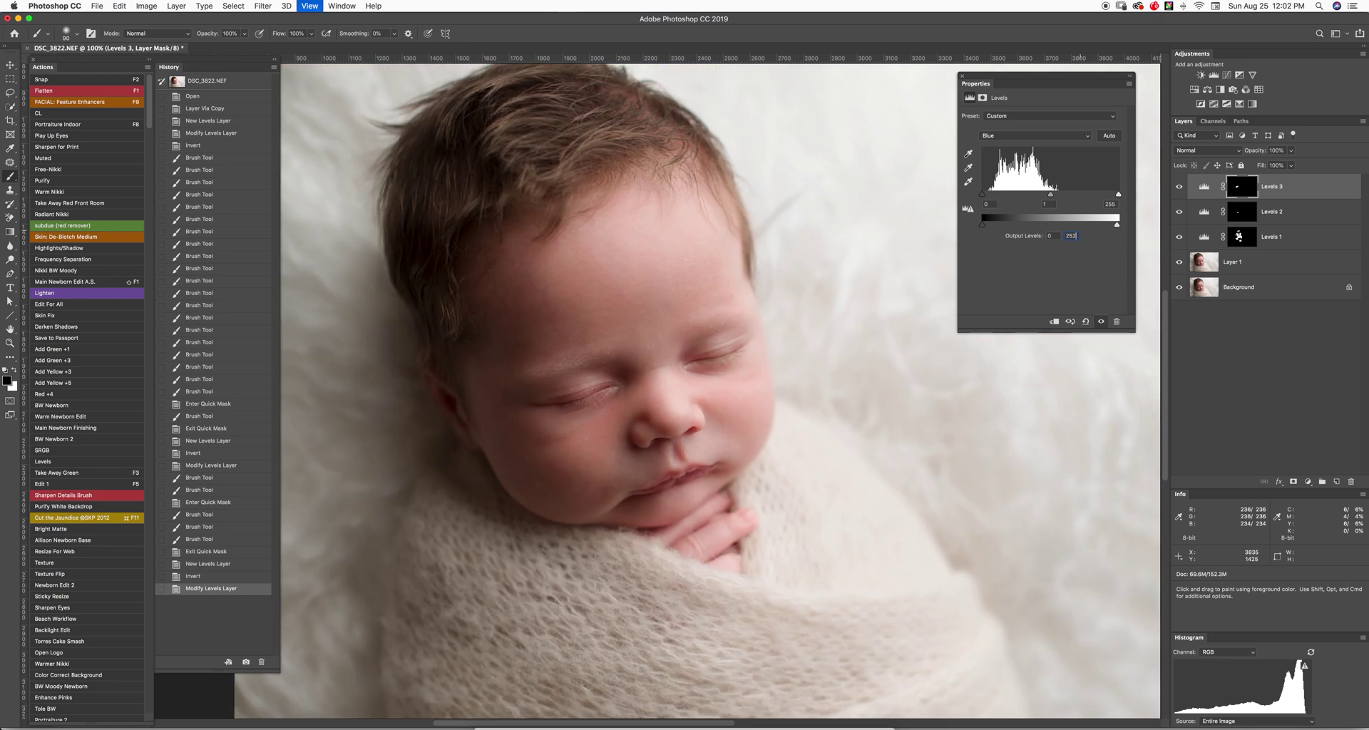
{"action": "key", "text": "super+minus"}
{"action": "key", "text": "super+minus"}
{"action": "key", "text": "super+plus"}
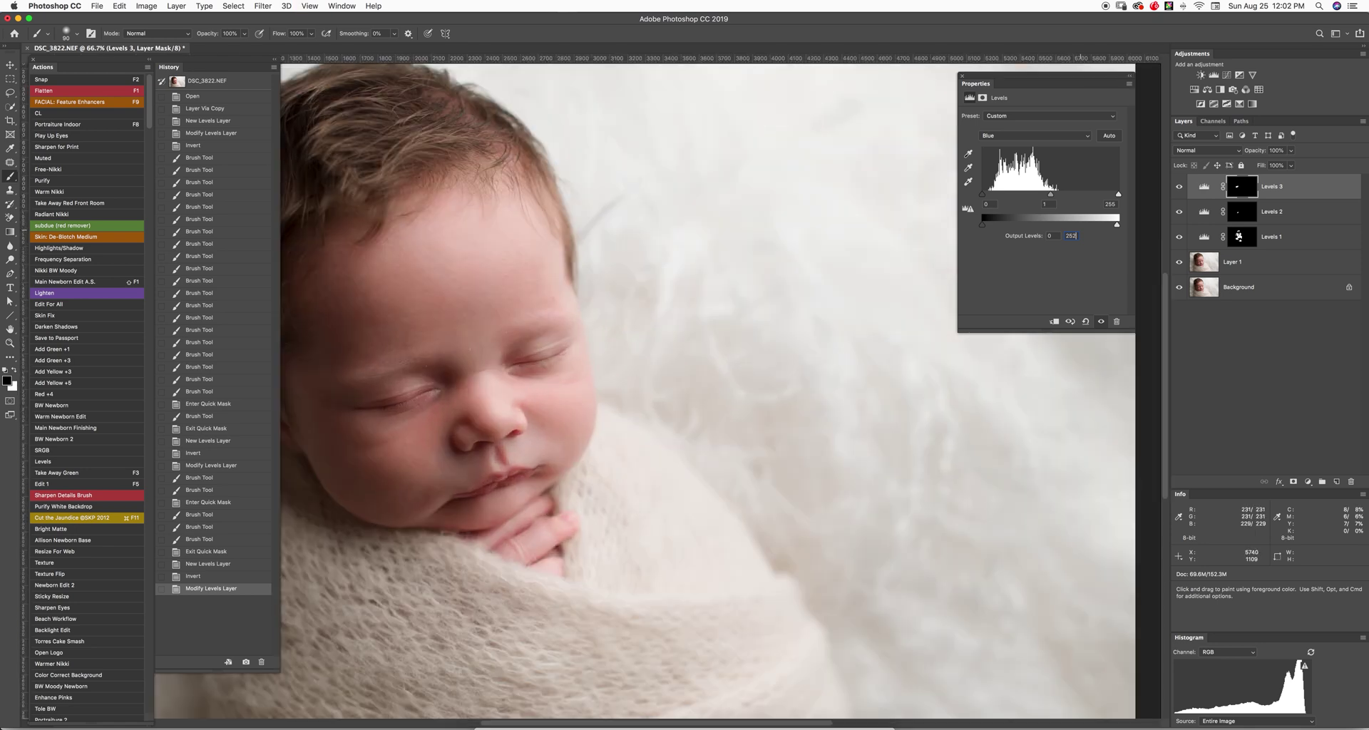
{"action": "key", "text": "super+plus"}
{"action": "key", "text": "super+r"}
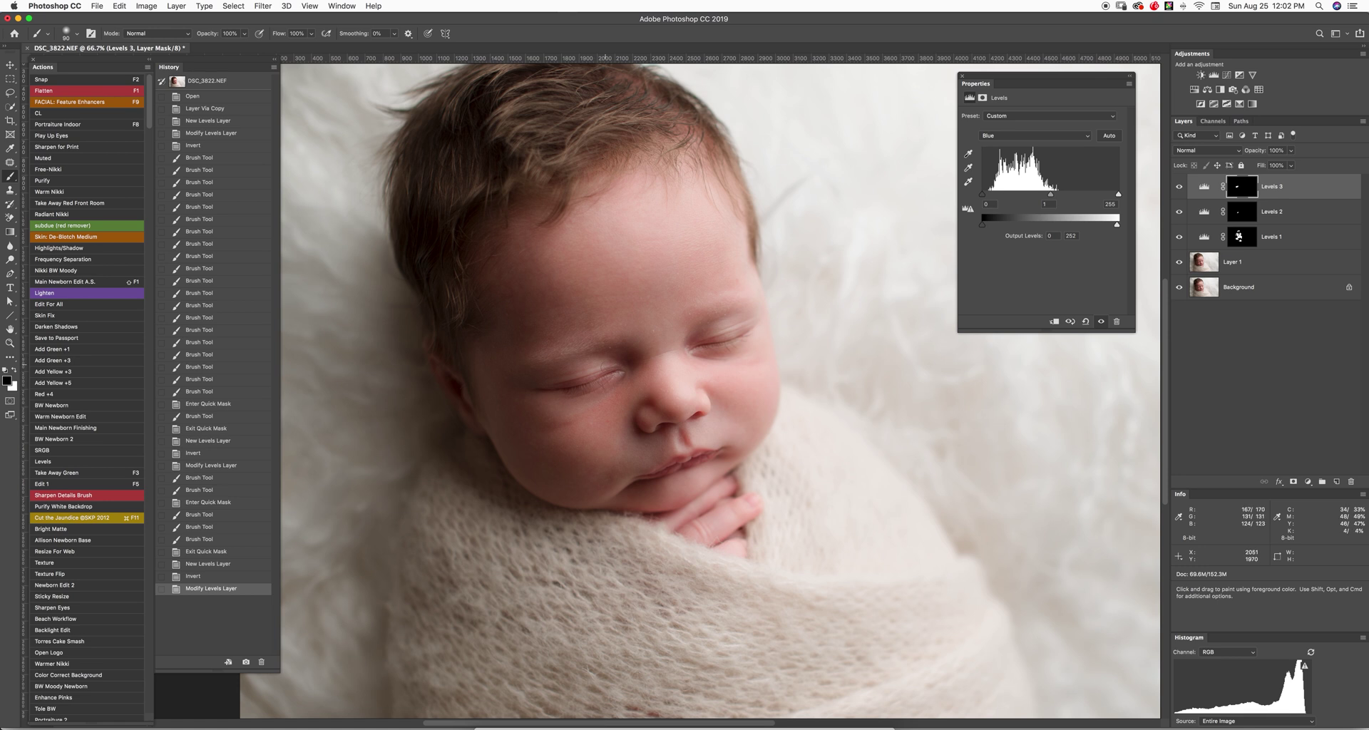
{"action": "left_click", "coordinate": [1179, 189]}
{"action": "left_click", "coordinate": [1179, 189]}
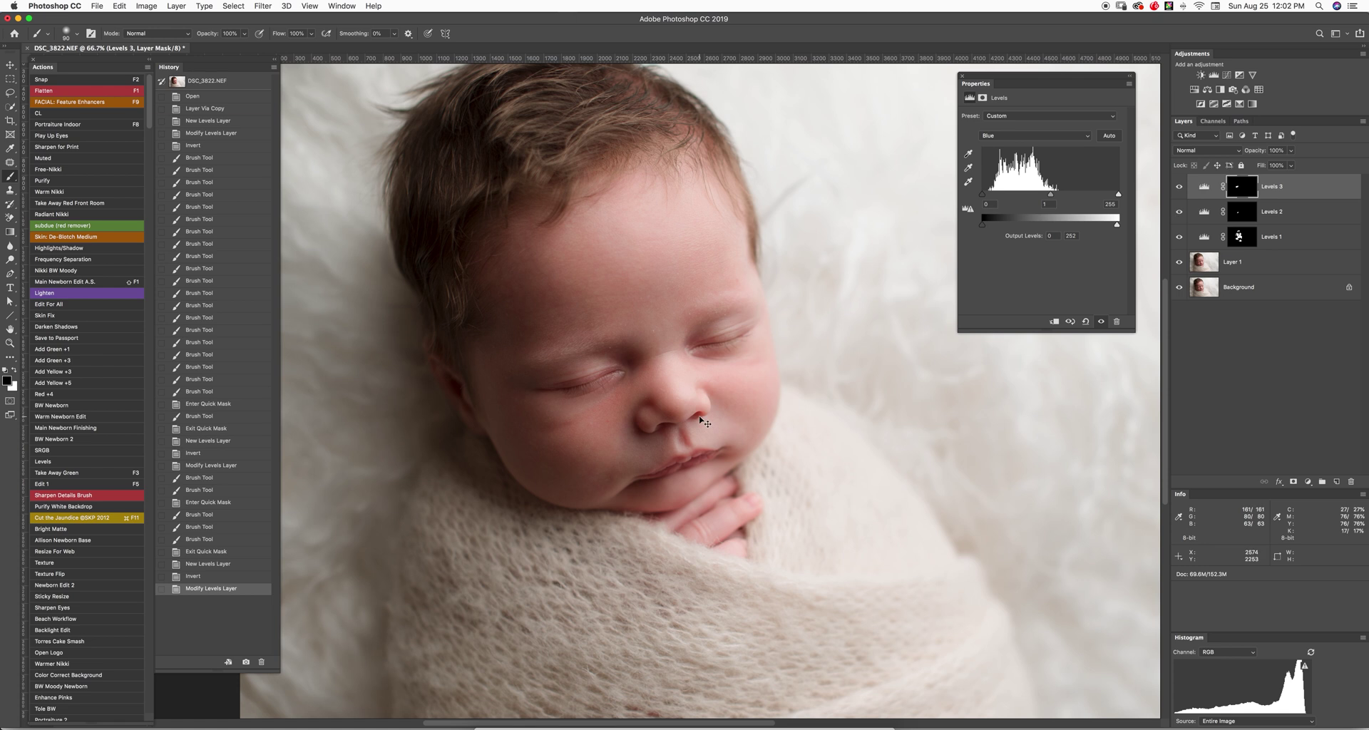
Step: Check the Levels 3 mask with the red overlay at 200% zoom and paint white around the left-hand eye to extend its coverage
{"action": "key", "text": "super+plus"}
{"action": "key", "text": "super+plus"}
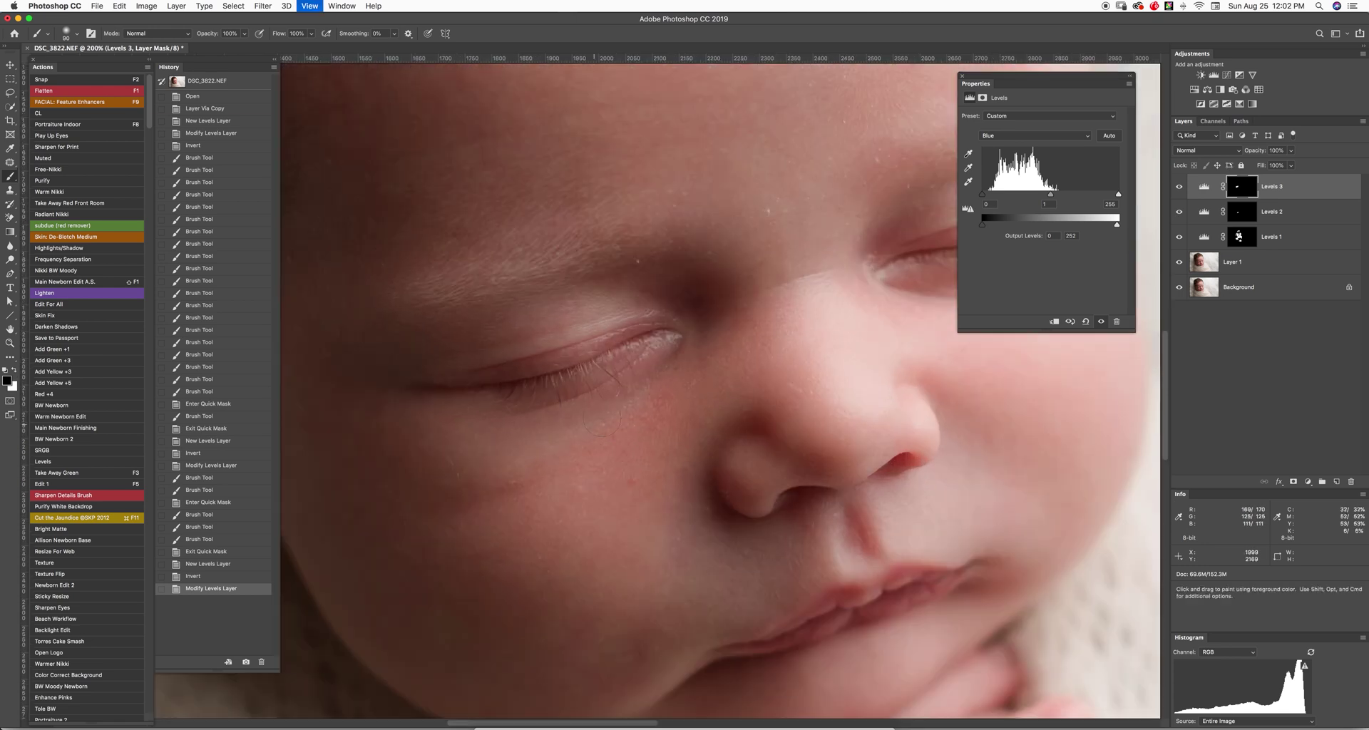
{"action": "key", "text": "alt"}
{"action": "key", "text": "alt"}
{"action": "key", "text": "backslash"}
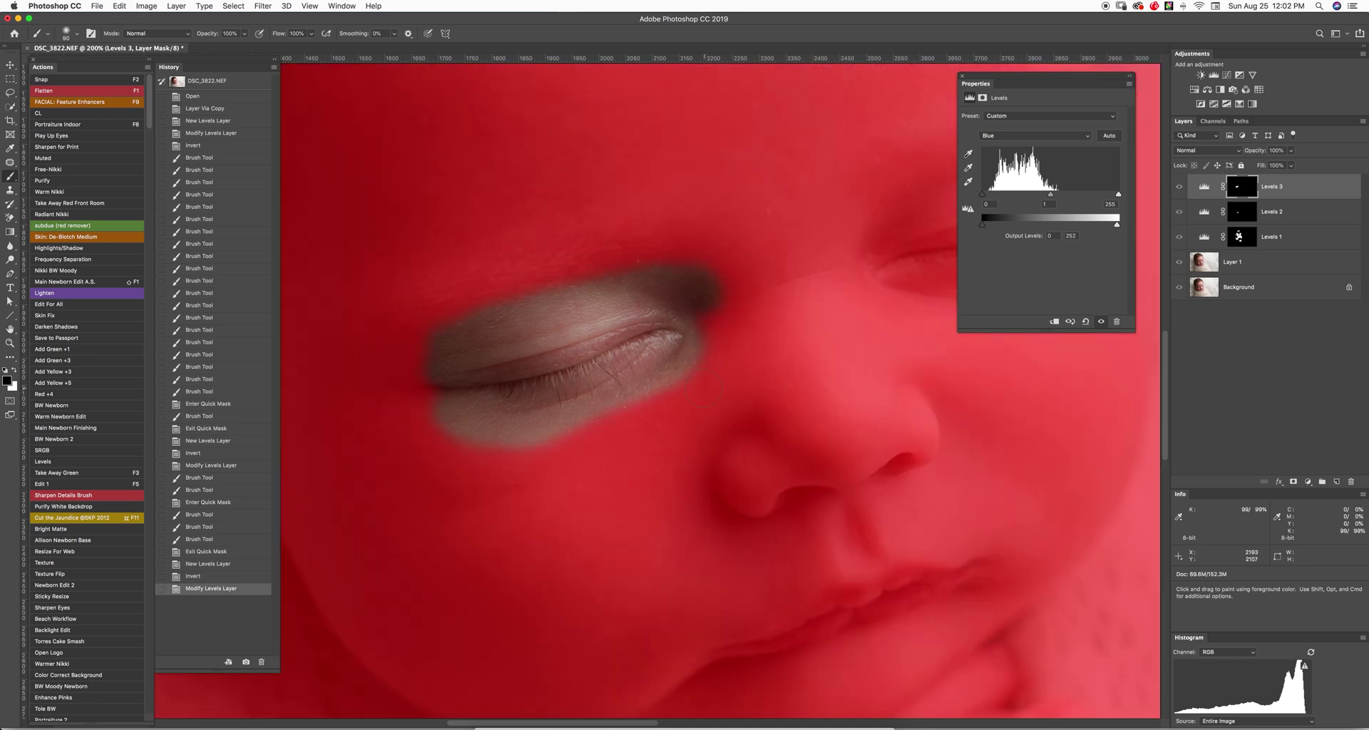
{"action": "key", "text": "backslash"}
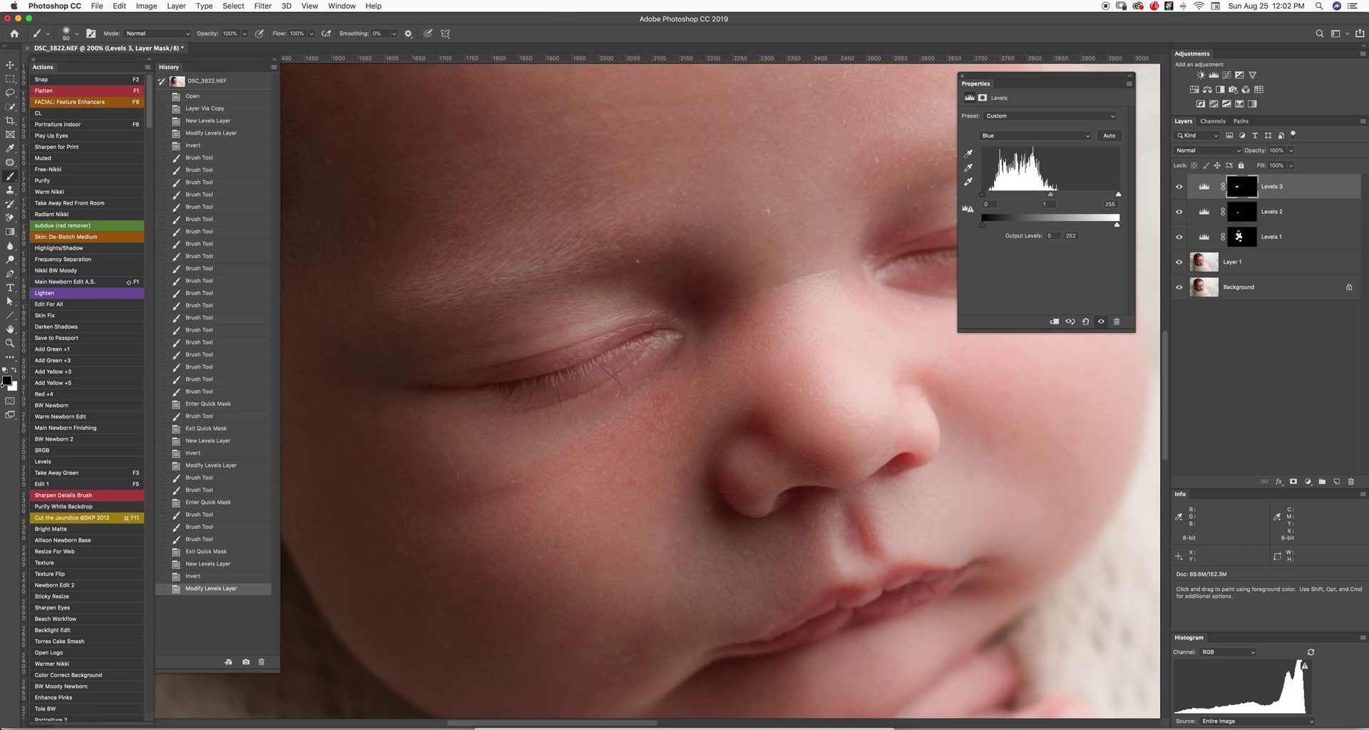
{"action": "key", "text": "x"}
{"action": "left_click_drag", "start_coordinate": [583, 425], "coordinate": [549, 431]}
{"action": "left_click_drag", "start_coordinate": [637, 375], "coordinate": [610, 394]}
{"action": "mouse_move", "coordinate": [491, 441]}
{"action": "left_mouse_down"}
{"action": "mouse_move", "coordinate": [510, 441]}
{"action": "mouse_move", "coordinate": [383, 349]}
{"action": "mouse_move", "coordinate": [421, 339]}
{"action": "left_mouse_up"}
{"action": "mouse_move", "coordinate": [599, 297]}
{"action": "left_mouse_down"}
{"action": "mouse_move", "coordinate": [498, 322]}
{"action": "mouse_move", "coordinate": [638, 302]}
{"action": "mouse_move", "coordinate": [687, 341]}
{"action": "mouse_move", "coordinate": [579, 402]}
{"action": "mouse_move", "coordinate": [650, 362]}
{"action": "mouse_move", "coordinate": [549, 437]}
{"action": "mouse_move", "coordinate": [482, 453]}
{"action": "left_mouse_up"}
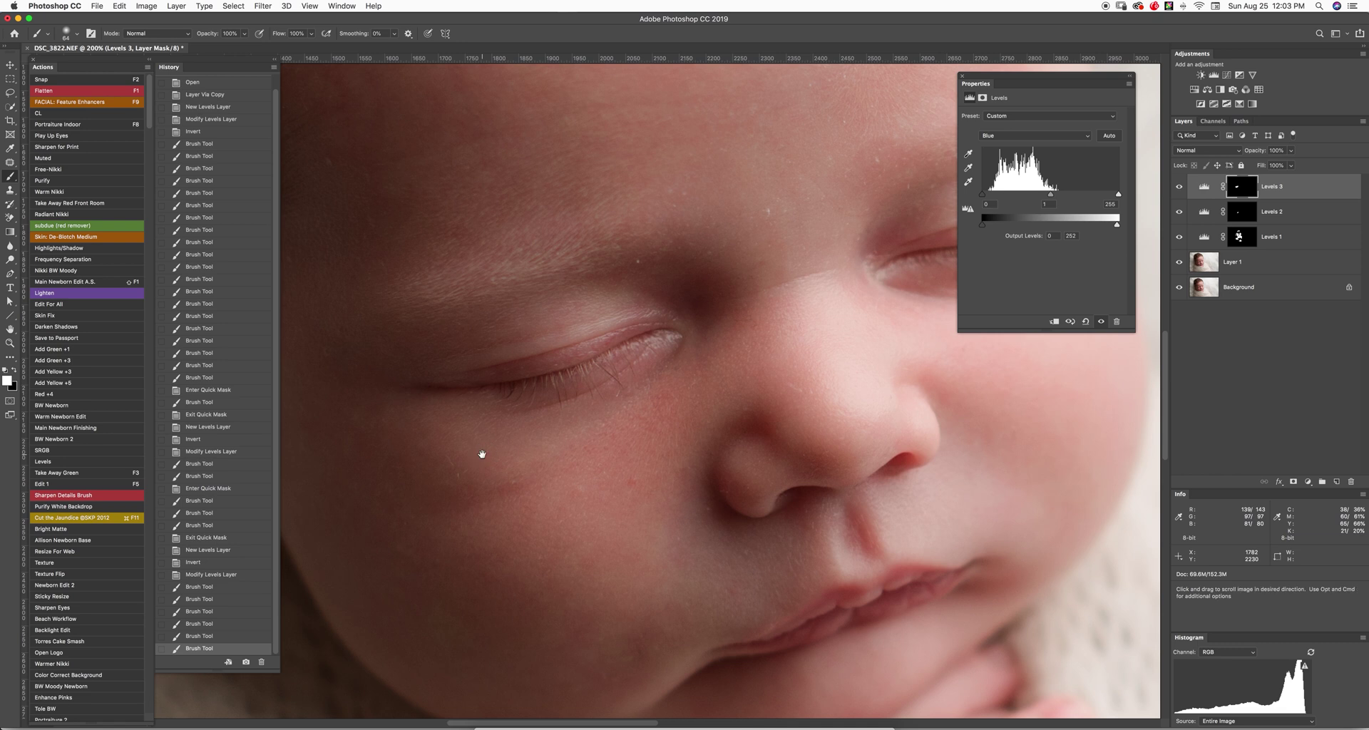
Step: Paint white on the Levels 3 mask over the skin between the nose and mouth corner at 49% brush opacity, undoing the last stroke
{"action": "scroll", "coordinate": [550, 480], "scroll_direction": "down", "scroll_amount": 3}
{"action": "scroll", "coordinate": [550, 480], "scroll_direction": "right", "scroll_amount": 3}
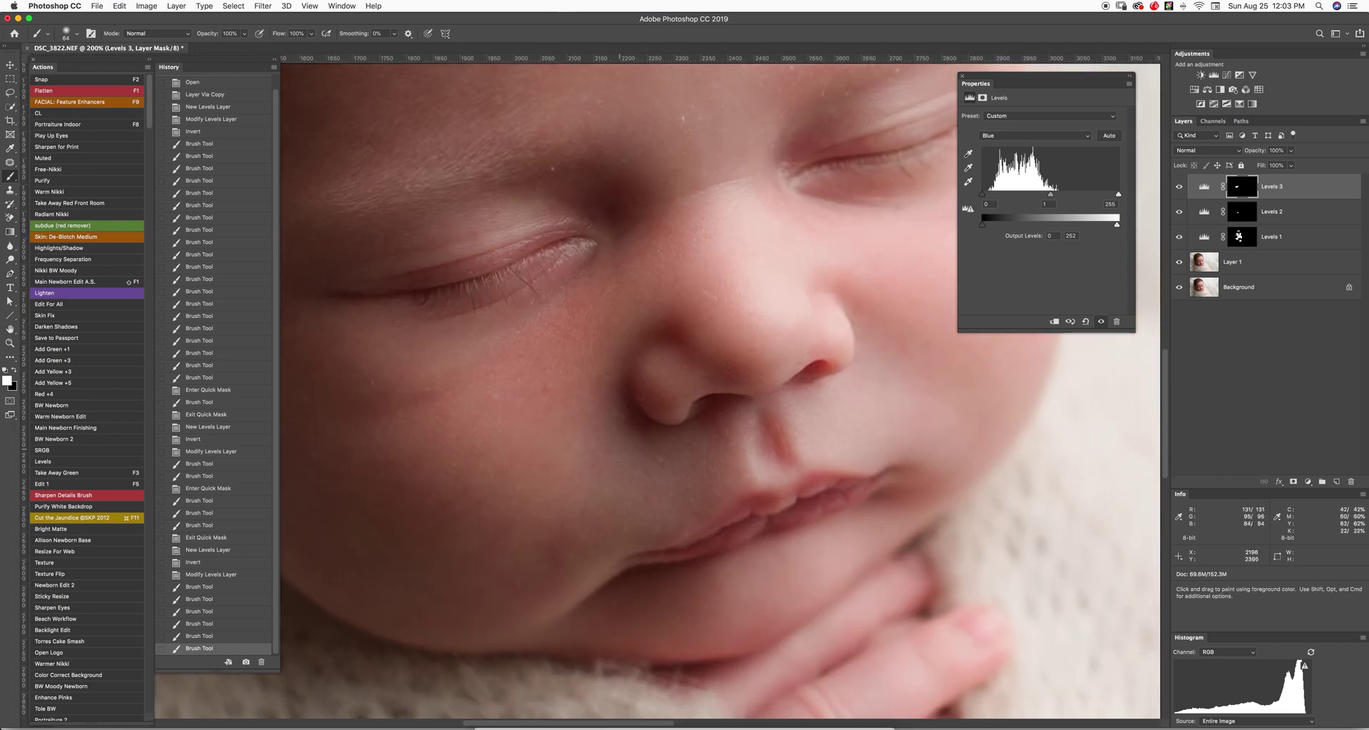
{"action": "left_click_drag", "start_coordinate": [635, 483], "coordinate": [651, 482]}
{"action": "left_click_drag", "start_coordinate": [207, 35], "coordinate": [180, 42]}
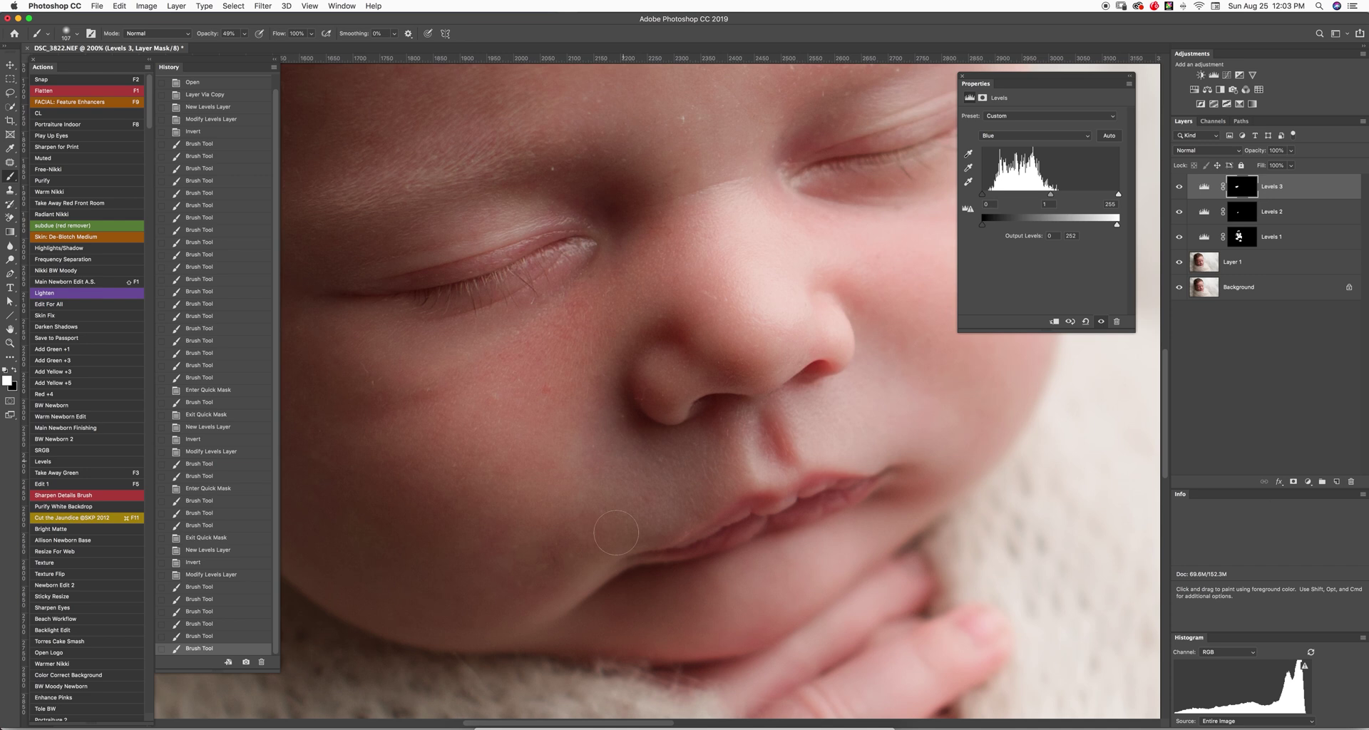
{"action": "mouse_move", "coordinate": [668, 456]}
{"action": "left_mouse_down"}
{"action": "mouse_move", "coordinate": [691, 500]}
{"action": "mouse_move", "coordinate": [702, 490]}
{"action": "mouse_move", "coordinate": [663, 515]}
{"action": "mouse_move", "coordinate": [609, 513]}
{"action": "mouse_move", "coordinate": [603, 424]}
{"action": "mouse_move", "coordinate": [629, 537]}
{"action": "mouse_move", "coordinate": [606, 415]}
{"action": "mouse_move", "coordinate": [701, 458]}
{"action": "mouse_move", "coordinate": [652, 499]}
{"action": "left_mouse_up"}
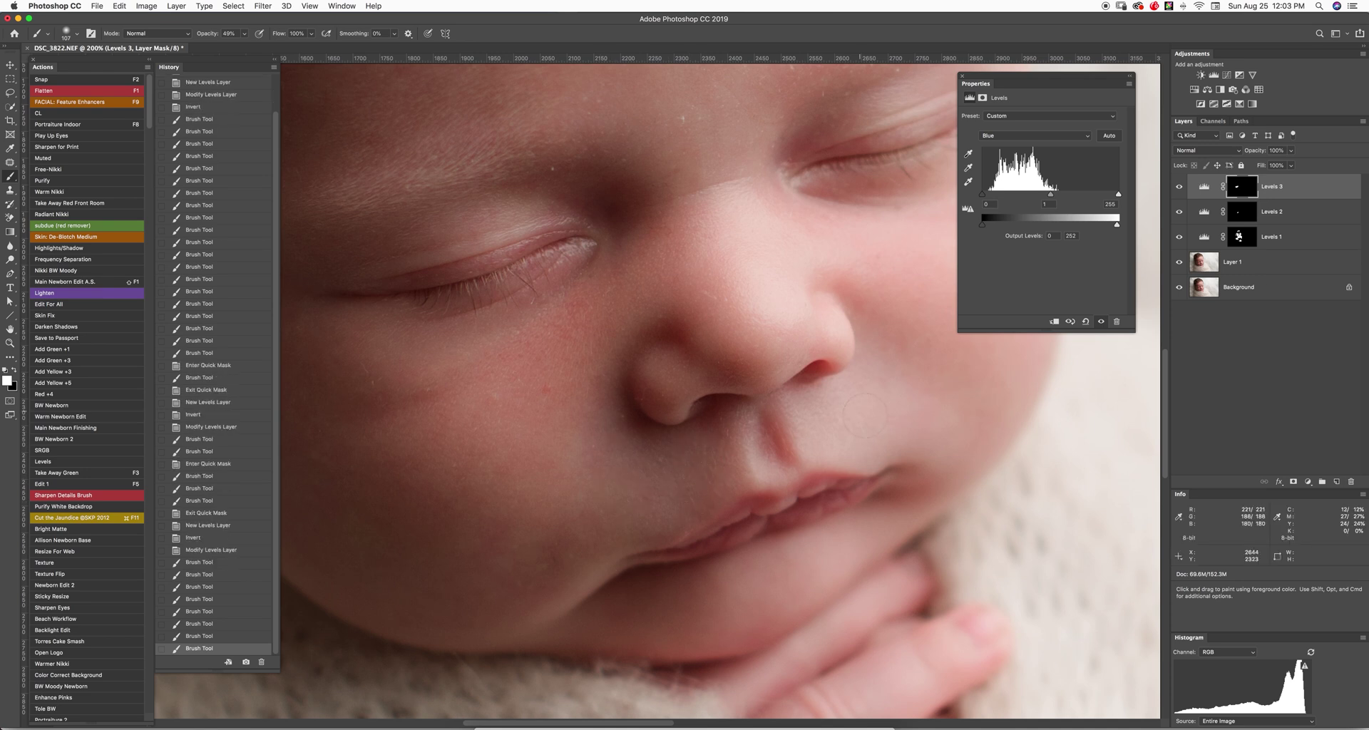
{"action": "left_click_drag", "start_coordinate": [668, 476], "coordinate": [762, 474]}
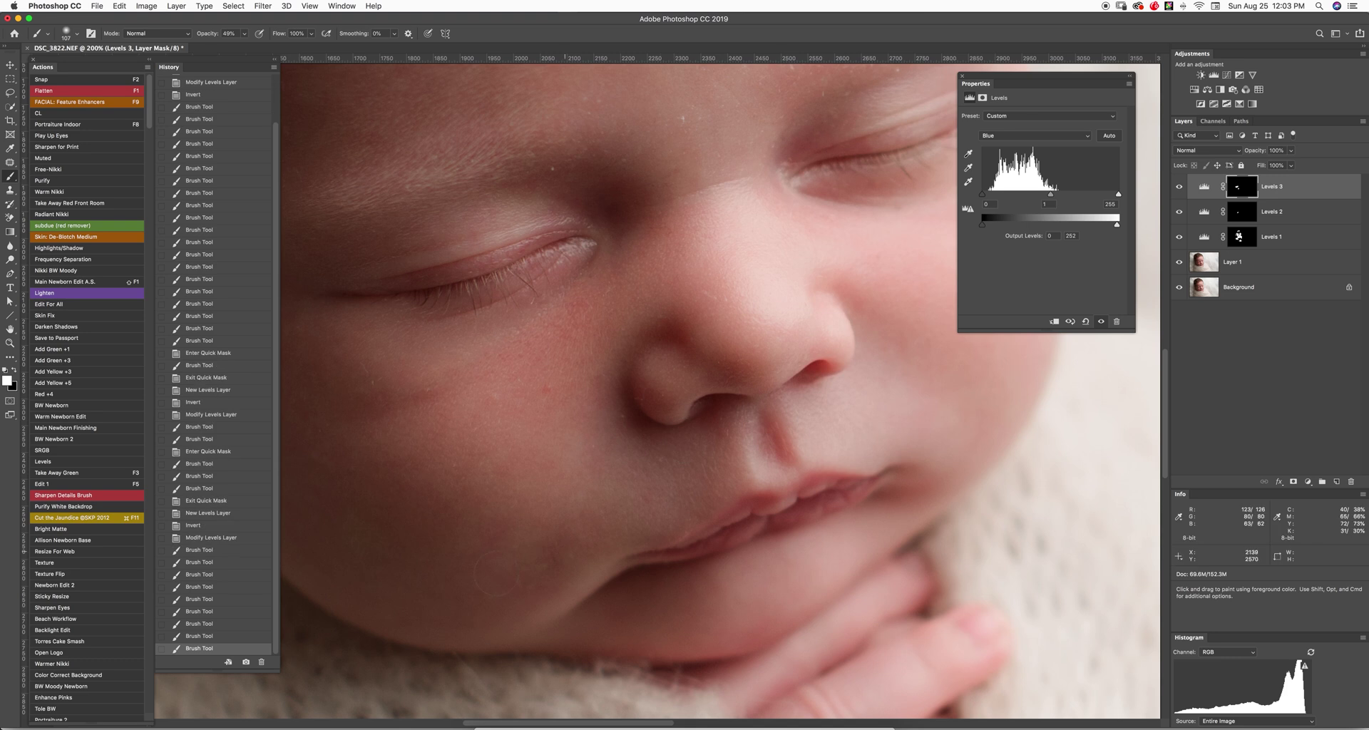
{"action": "key", "text": "super+z"}
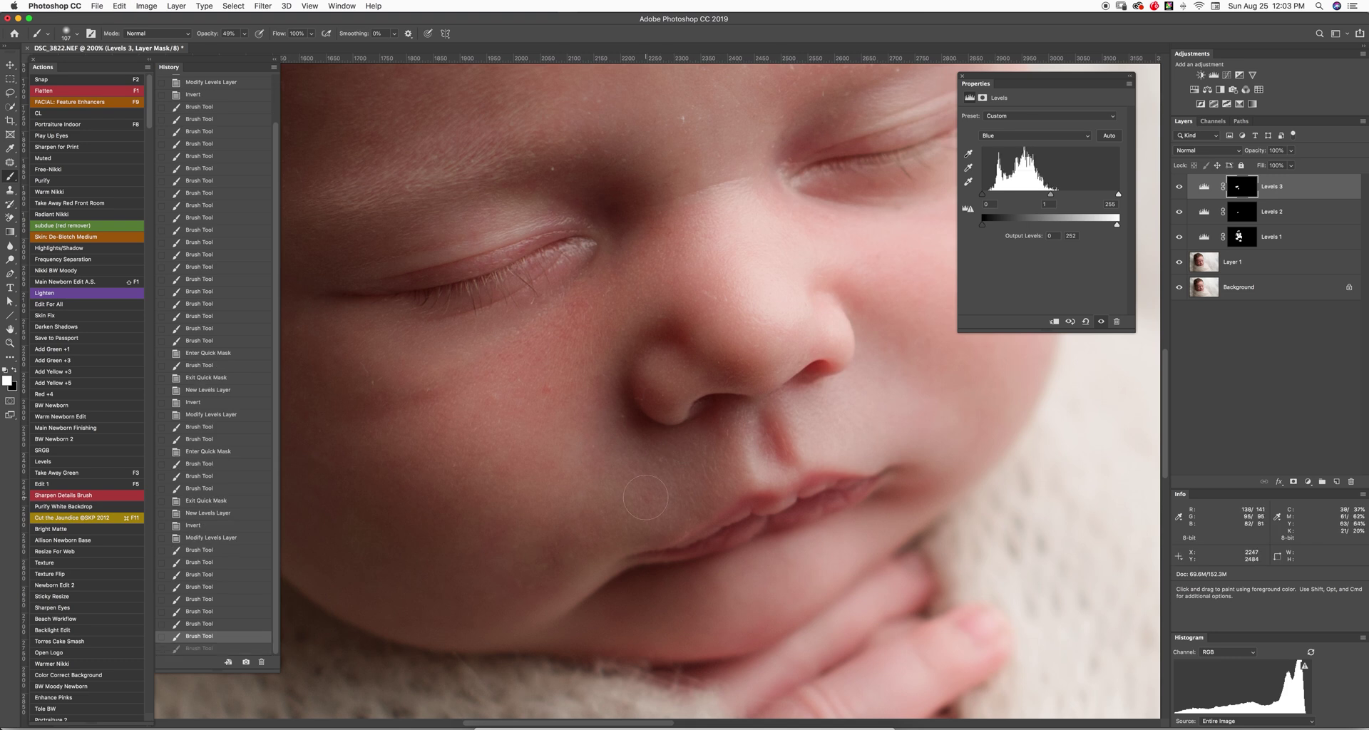
Step: Paint a quick mask over the skin between the nose and mouth corner at 100% brush opacity and convert it to a selection
{"action": "key", "text": "q"}
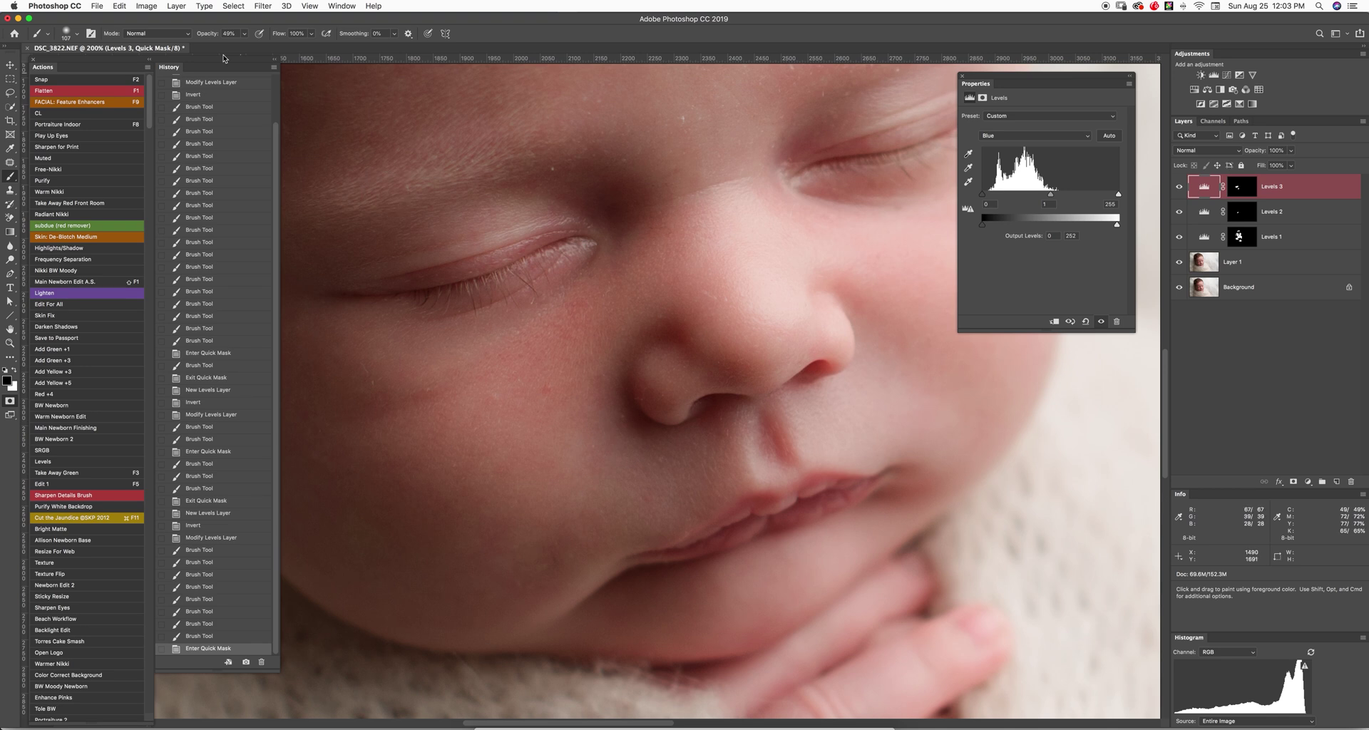
{"action": "left_click_drag", "start_coordinate": [200, 36], "coordinate": [261, 37]}
{"action": "mouse_move", "coordinate": [631, 435]}
{"action": "left_mouse_down"}
{"action": "mouse_move", "coordinate": [638, 499]}
{"action": "mouse_move", "coordinate": [694, 466]}
{"action": "mouse_move", "coordinate": [628, 527]}
{"action": "left_mouse_up"}
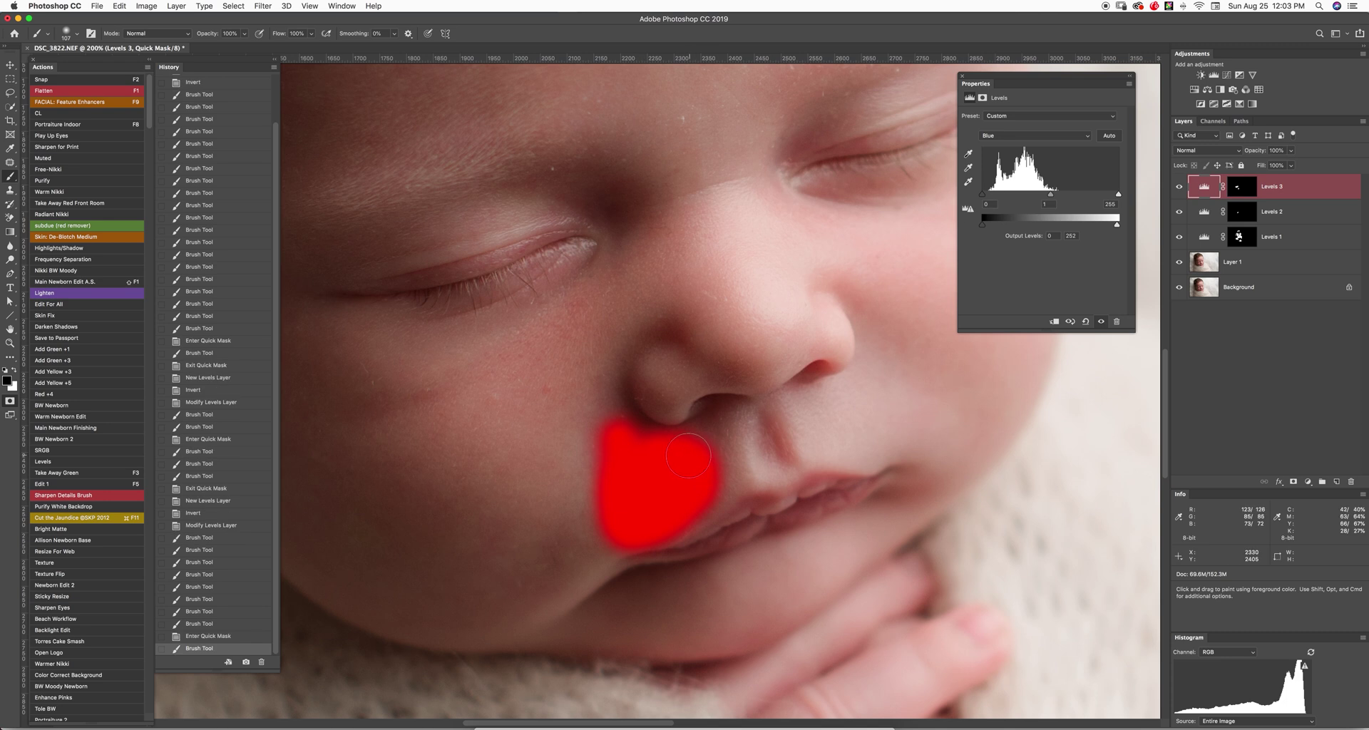
{"action": "key", "text": "q"}
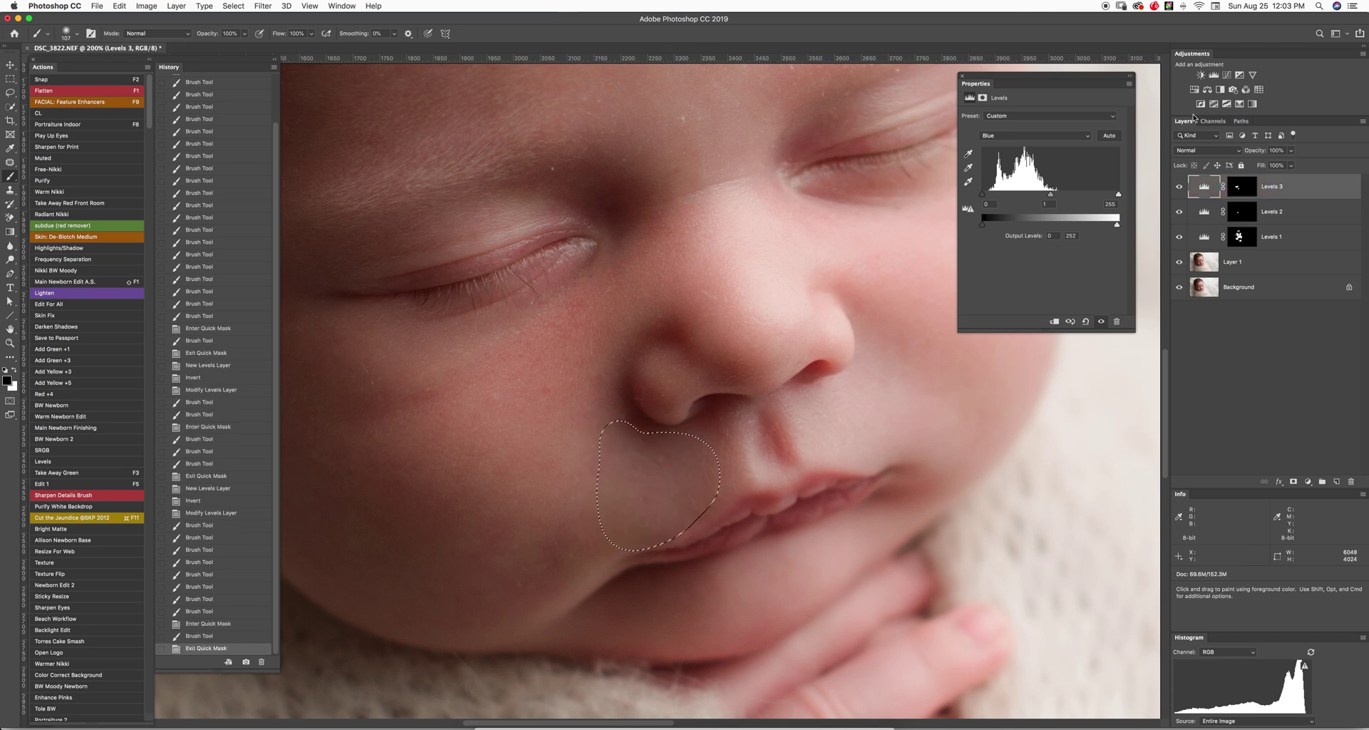
Step: Add a Levels adjustment from the selection, invert its mask, and set the red channel's midtone level to 1.04
{"action": "left_click", "coordinate": [1213, 78]}
{"action": "key", "text": "super+i"}
{"action": "left_click", "coordinate": [1003, 134]}
{"action": "left_click", "coordinate": [1000, 144]}
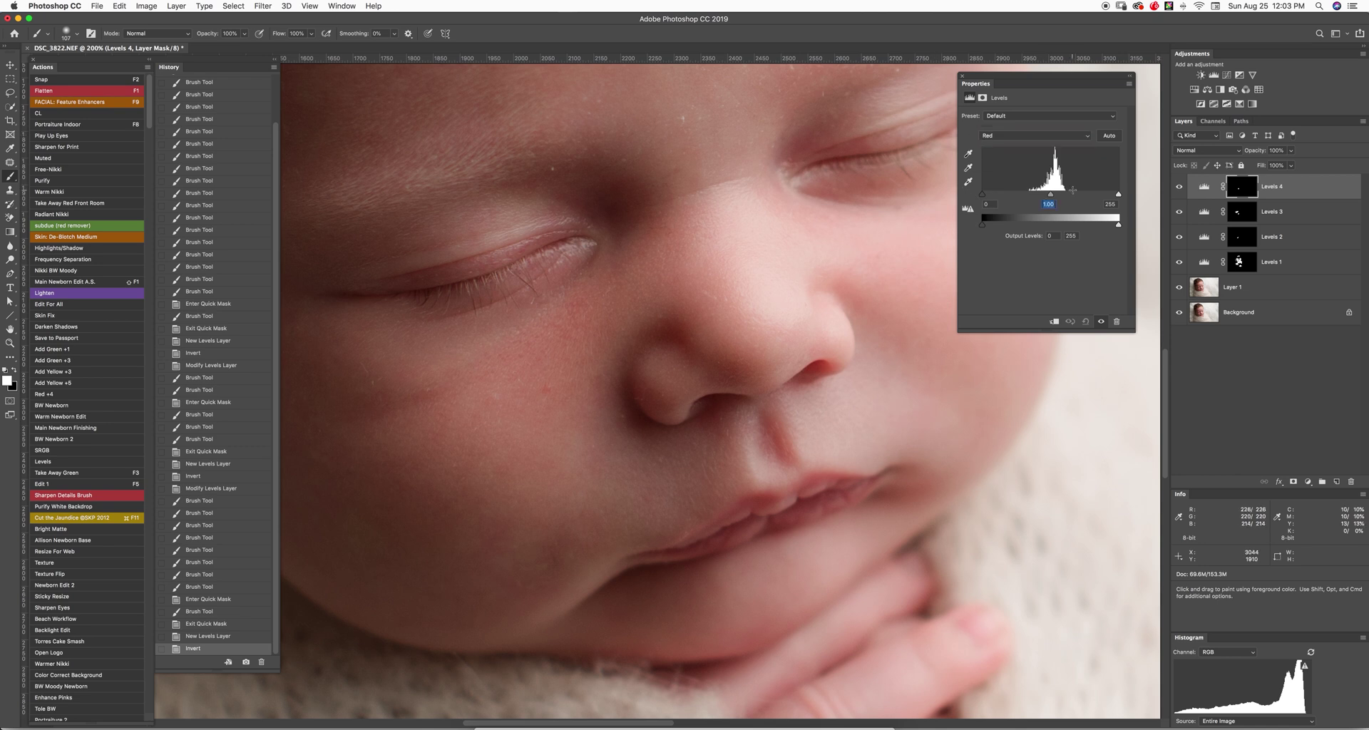
{"action": "left_click", "coordinate": [1054, 203]}
{"action": "key", "text": "BackSpace"}
{"action": "type", "text": "4"}
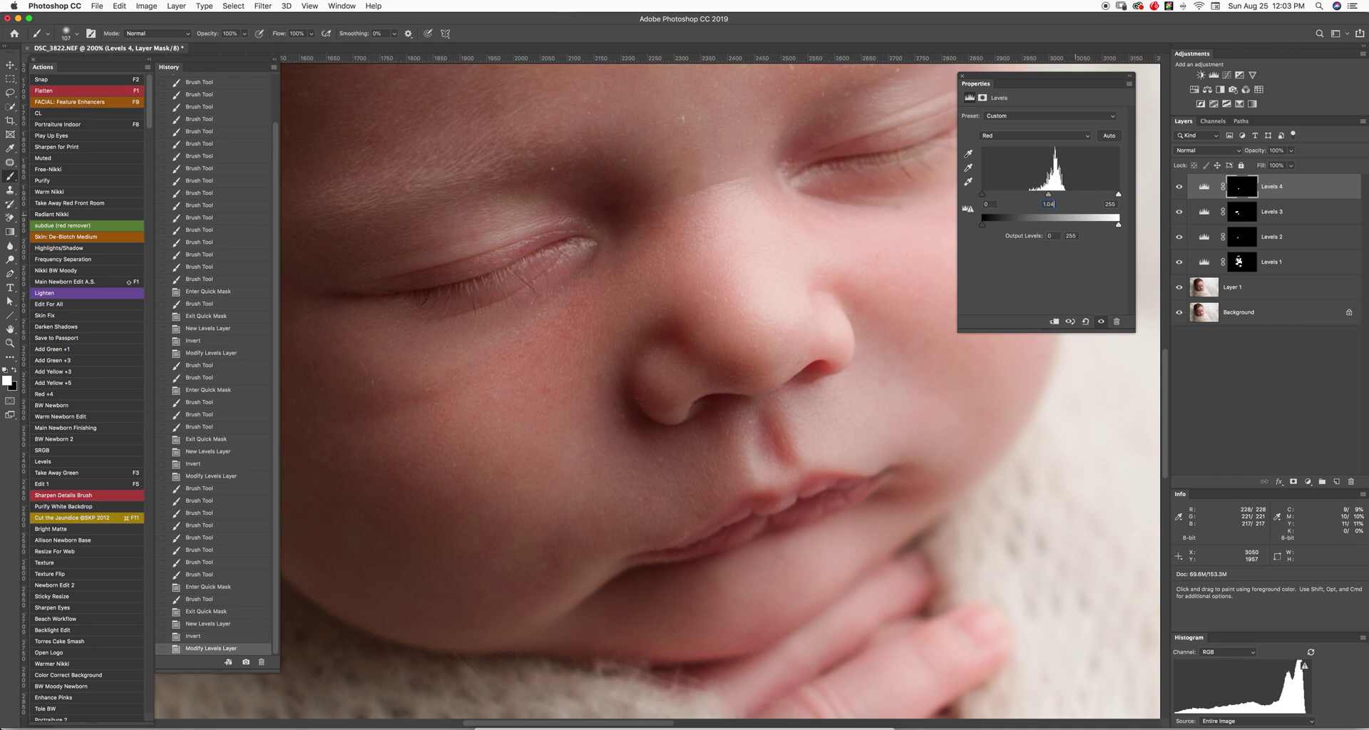
Step: Set the blue channel's white output level to 252 in the Levels 4 adjustment
{"action": "left_click", "coordinate": [1022, 140]}
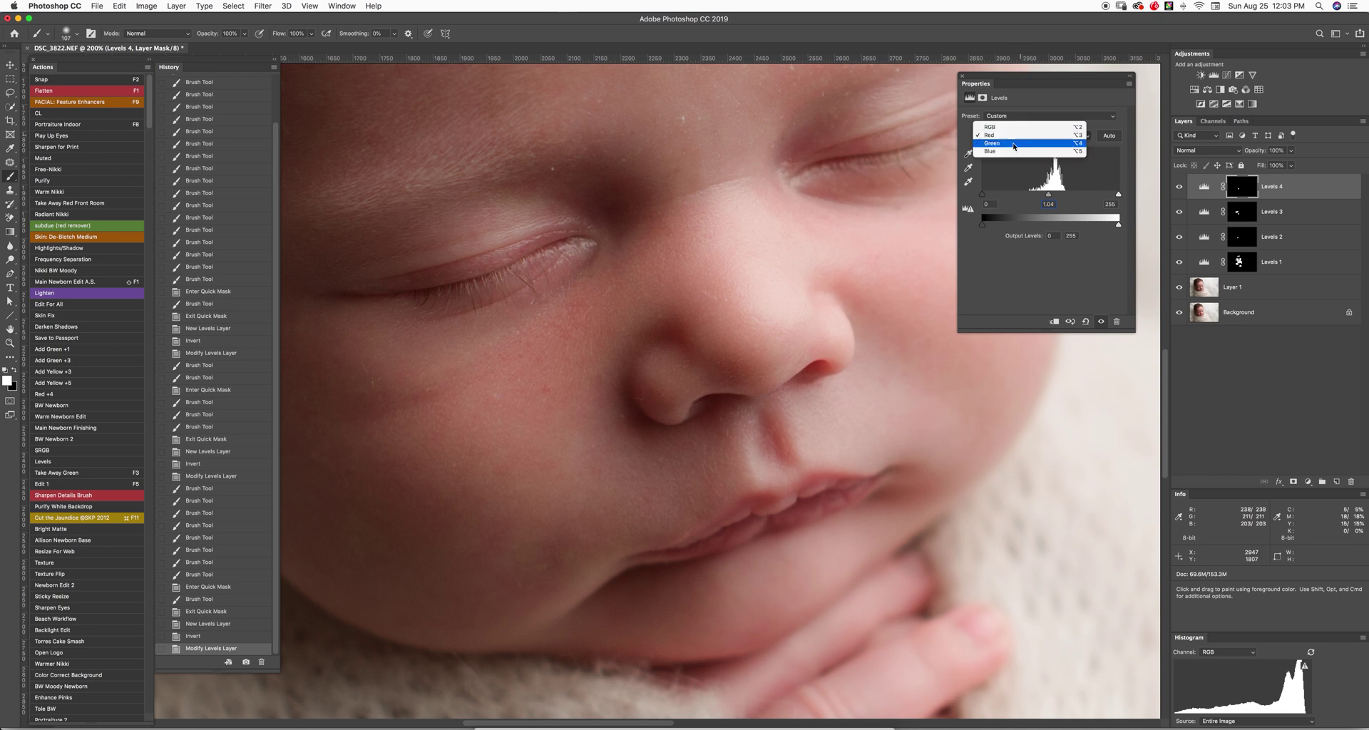
{"action": "left_click", "coordinate": [1022, 157]}
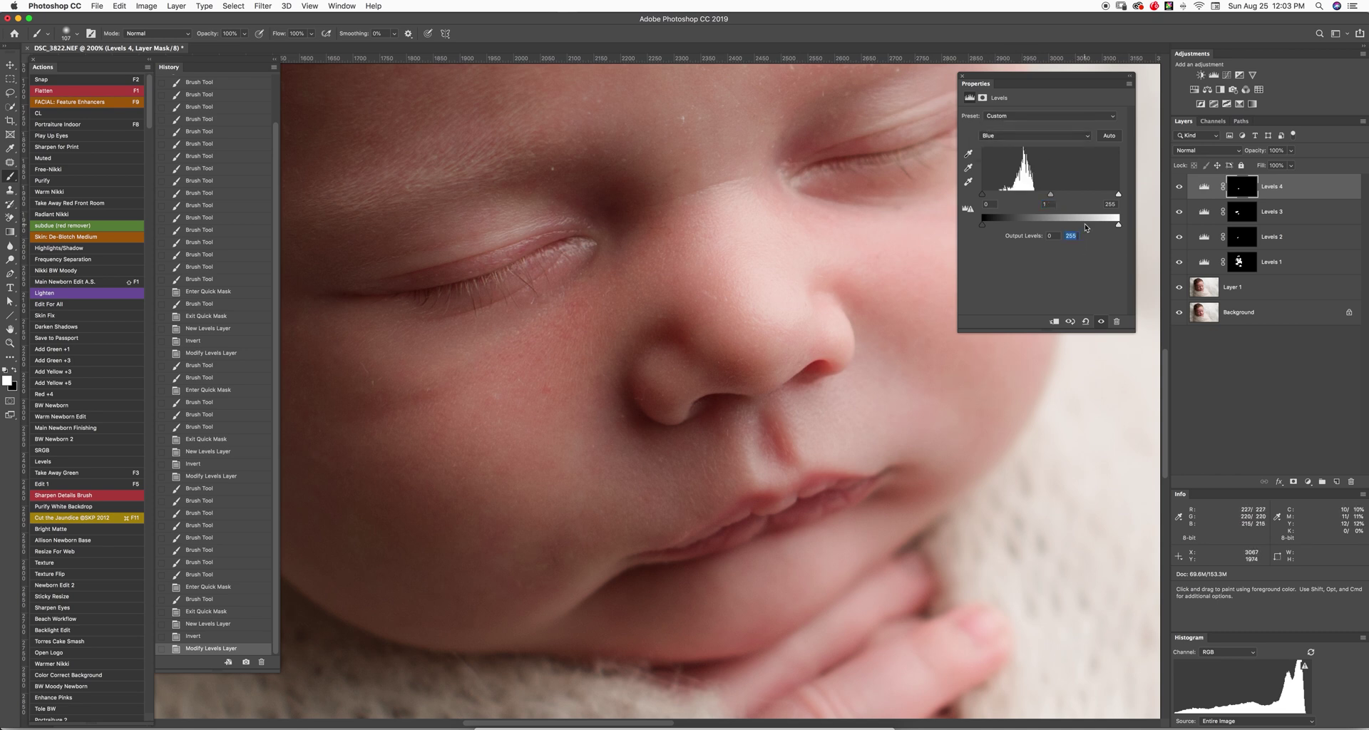
{"action": "type", "text": "25"}
Step: Compare the skin with and without the Levels 4 adjustment and examine the overall skin tone at 50%, 66.7% and 100% zoom
{"action": "left_click", "coordinate": [1179, 188]}
{"action": "left_click", "coordinate": [1179, 189]}
{"action": "key", "text": "super+minus"}
{"action": "key", "text": "super+minus"}
{"action": "key", "text": "super+minus"}
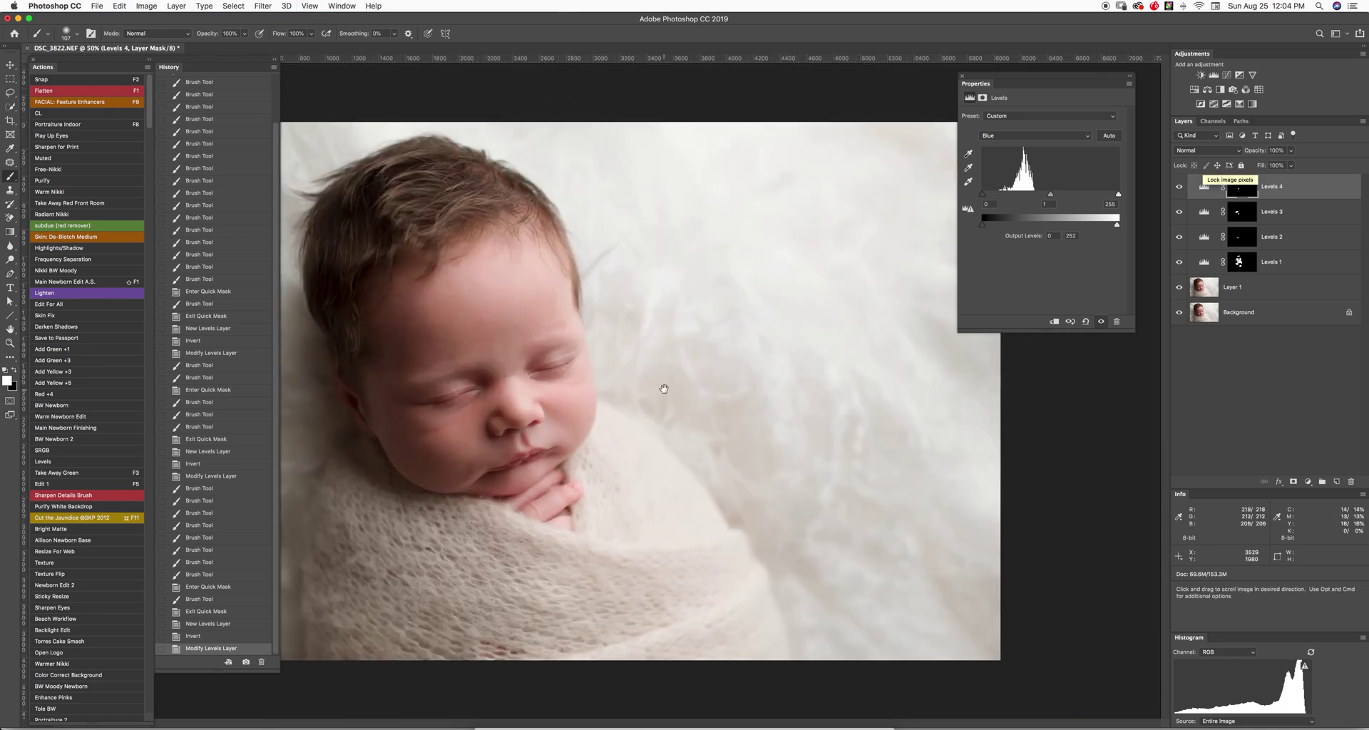
{"action": "key", "text": "super+plus"}
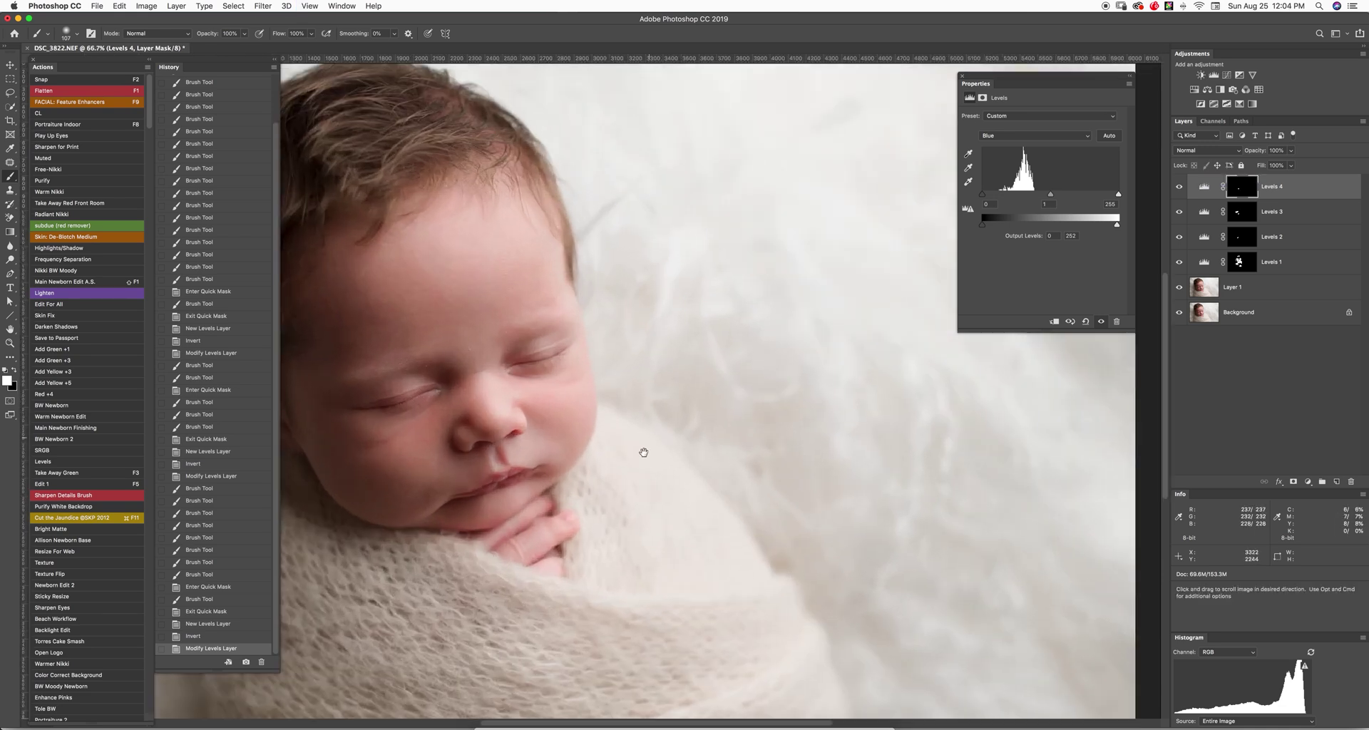
{"action": "key", "text": "super+plus"}
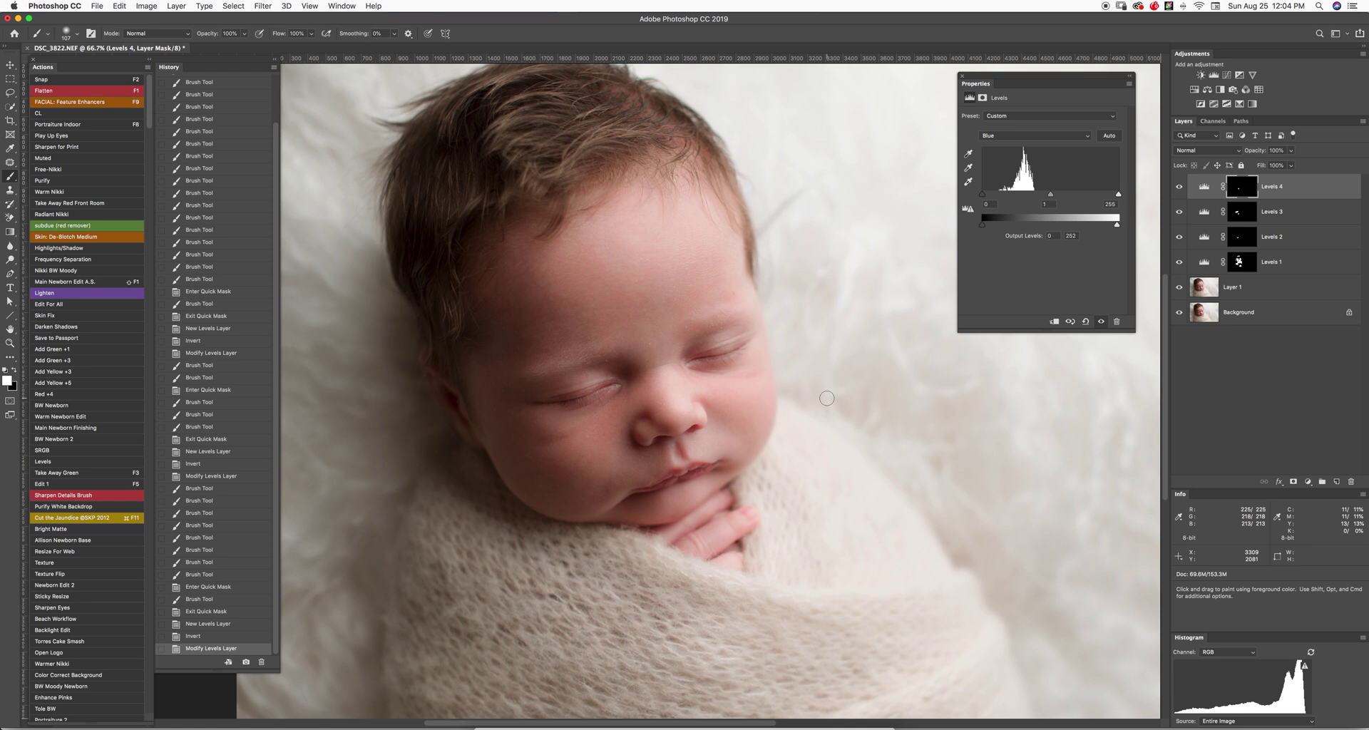
{"action": "key", "text": "super+minus"}
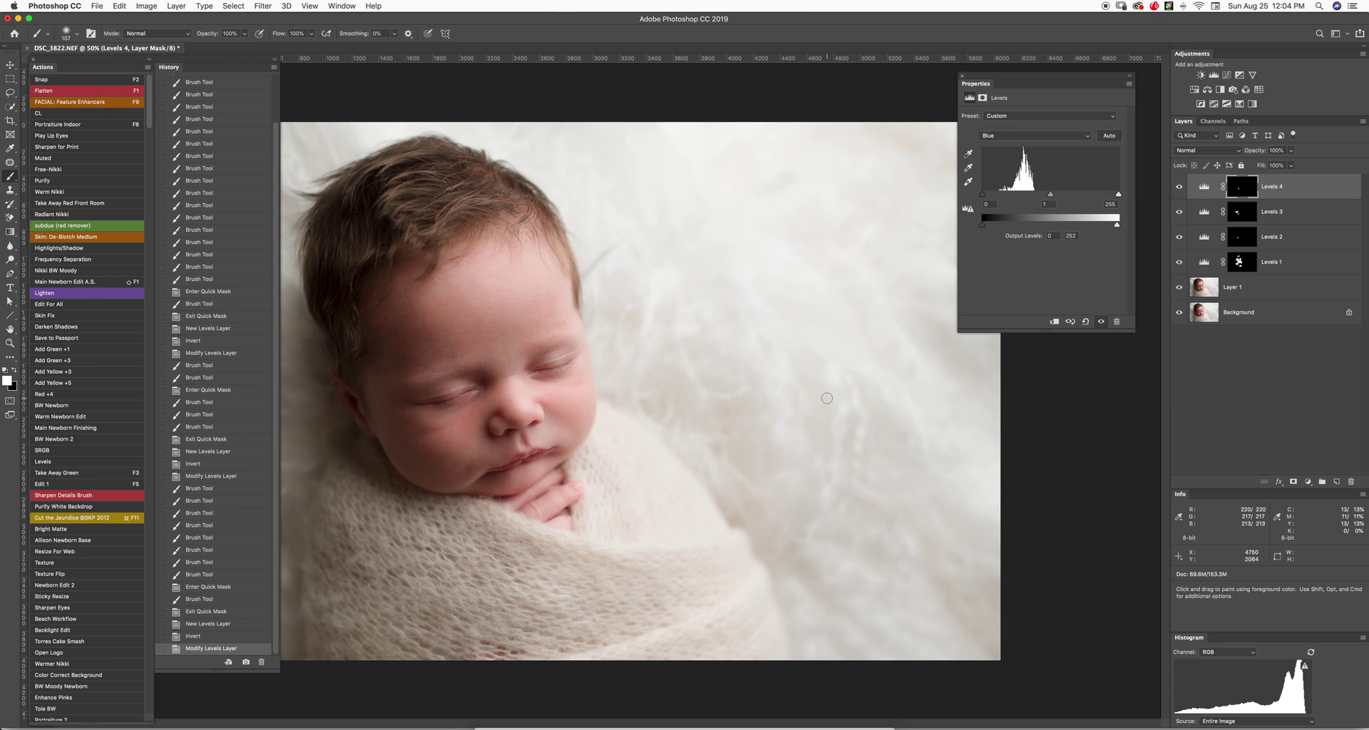
{"action": "key", "text": "super+equal"}
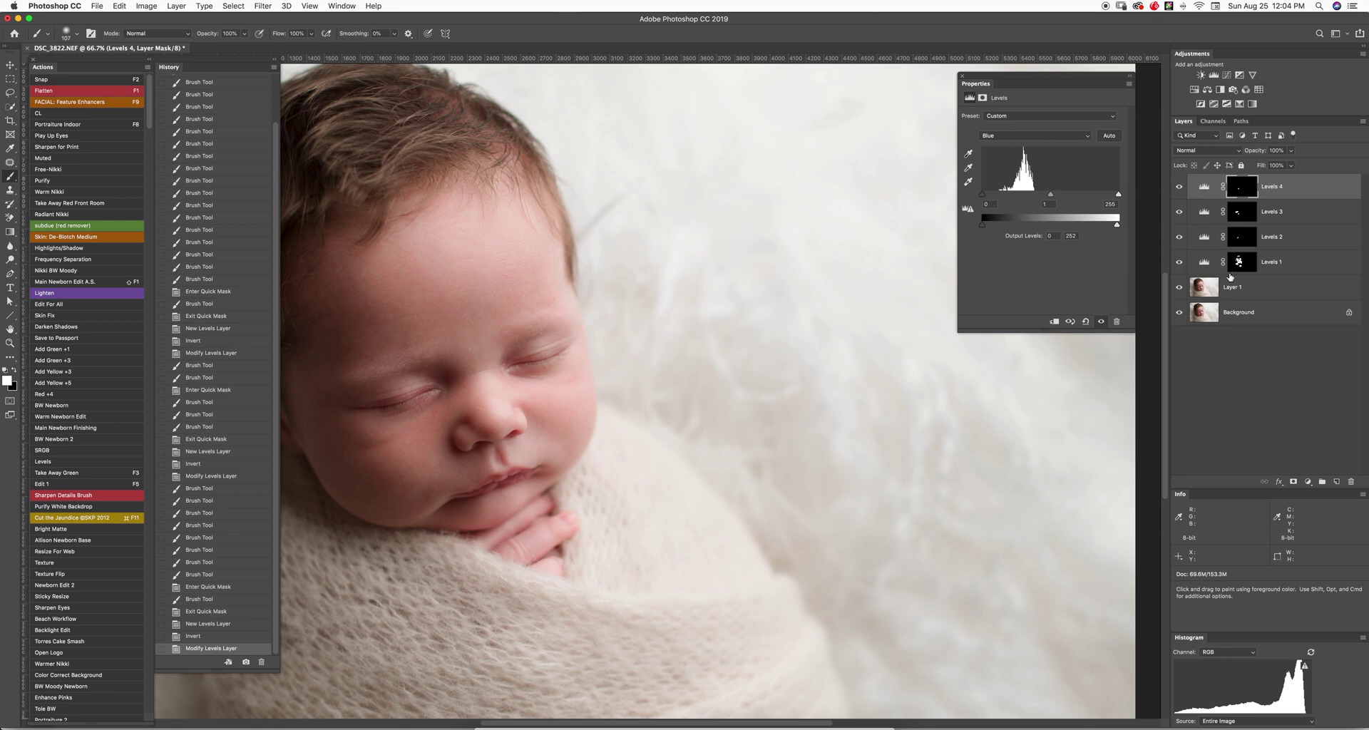
{"action": "scroll", "coordinate": [641, 358], "scroll_direction": "left", "scroll_amount": 5}
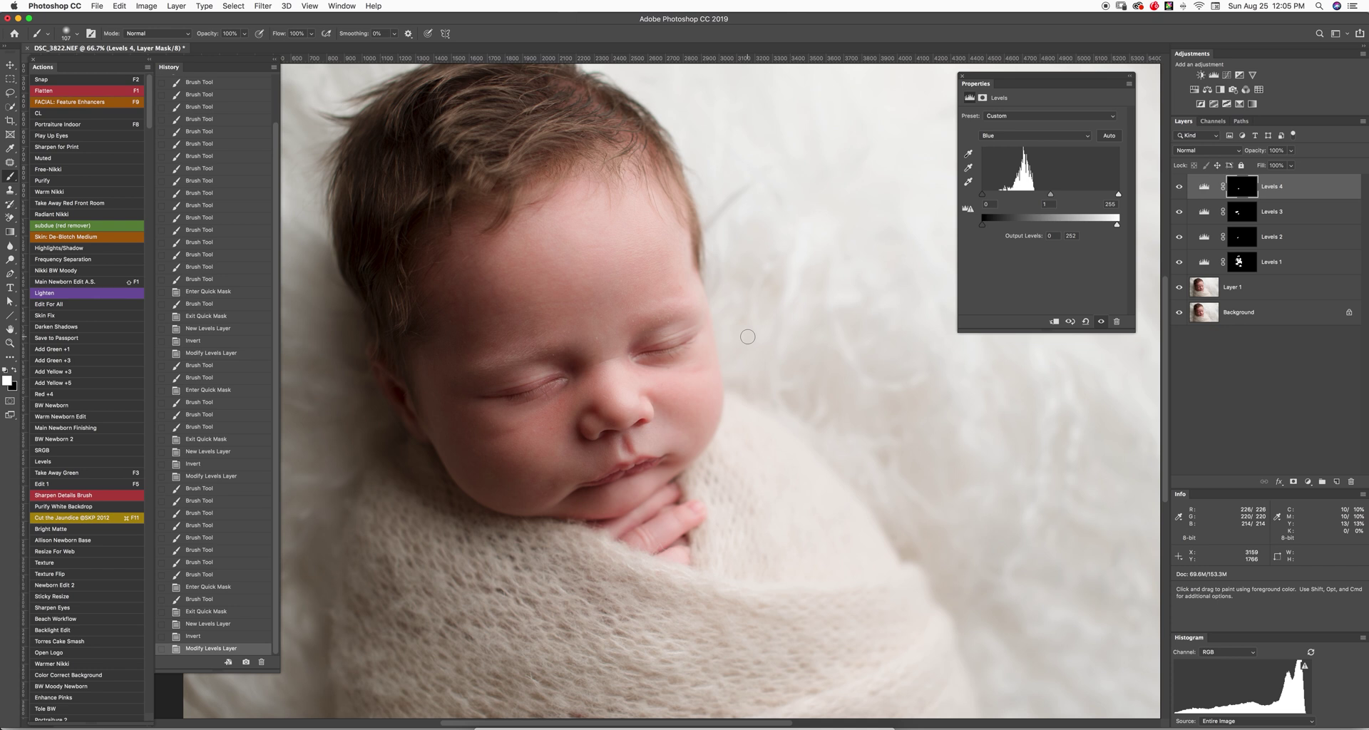
{"action": "key", "text": "super+1"}
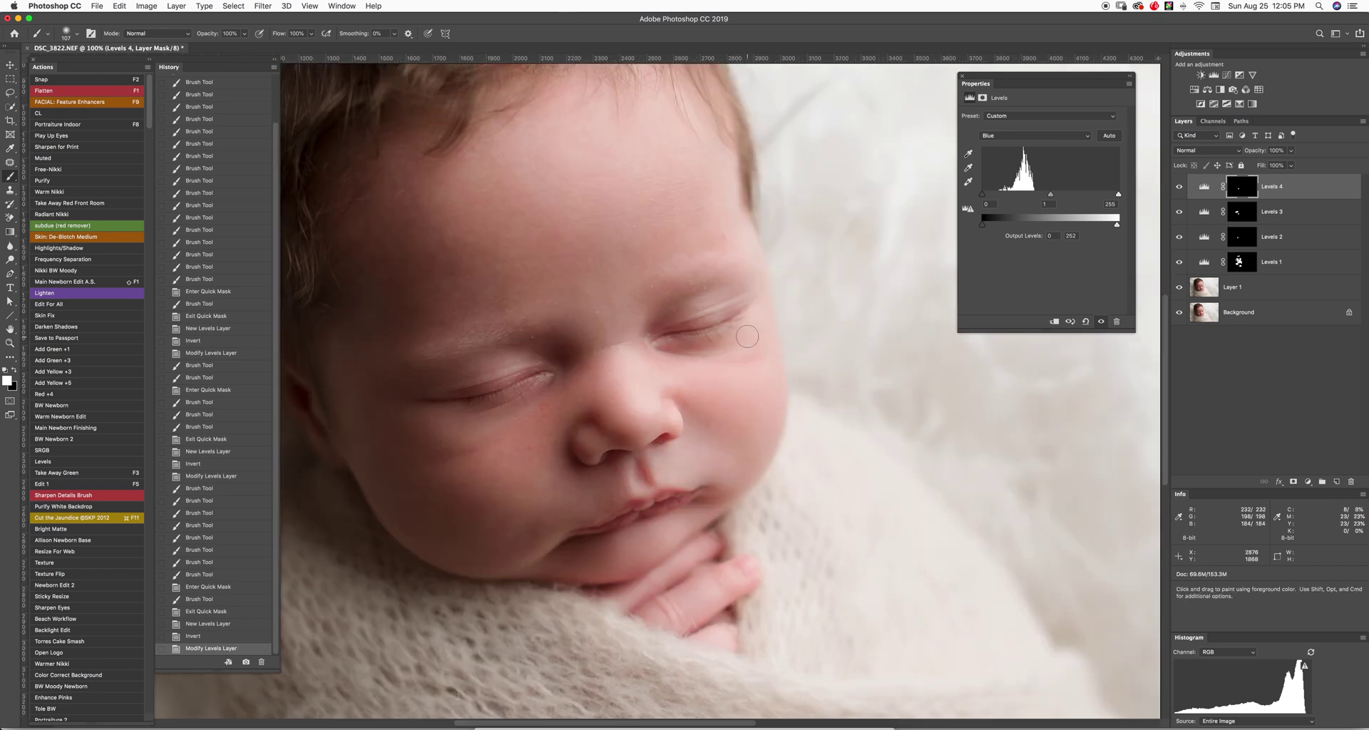
{"action": "key", "text": "super+minus"}
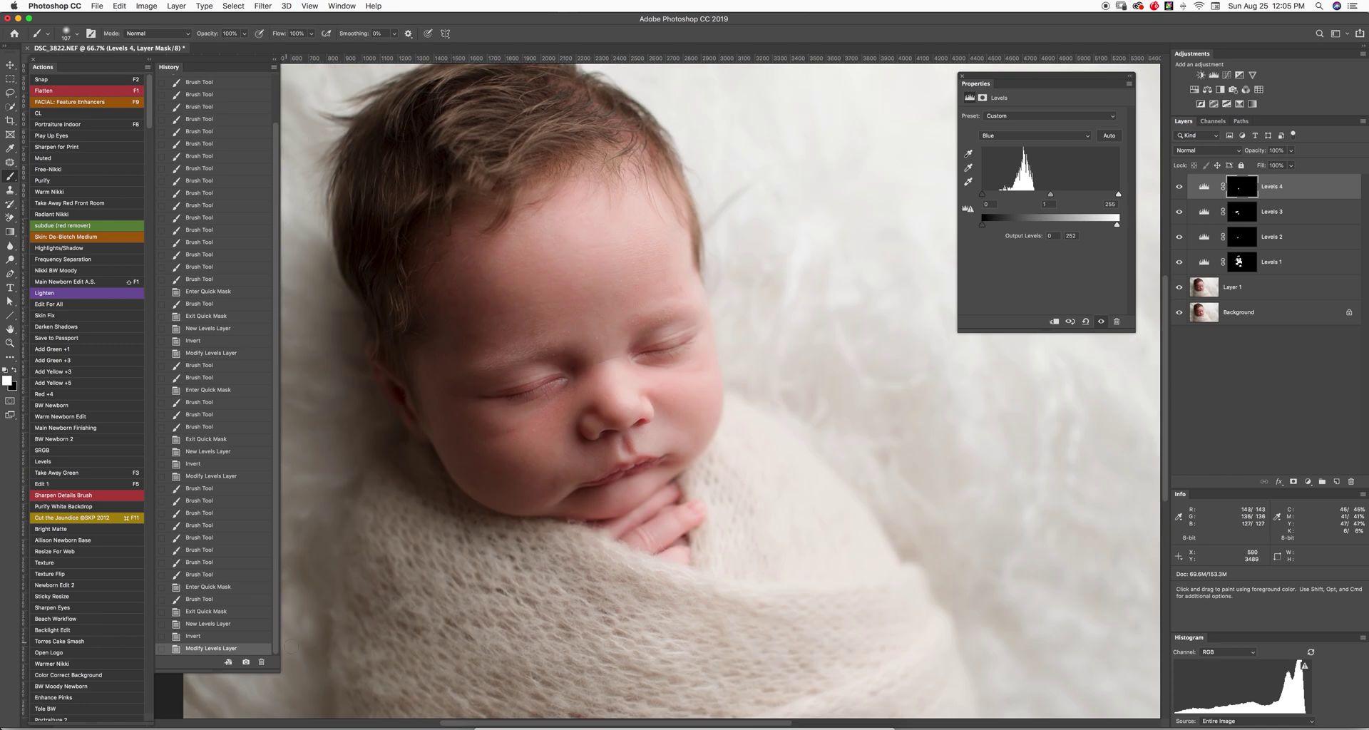
Step: Take a history snapshot of the corrected image, compare it with the original opened state, and restore the snapshot
{"action": "left_click", "coordinate": [250, 661]}
{"action": "left_click_drag", "start_coordinate": [275, 650], "coordinate": [280, 503]}
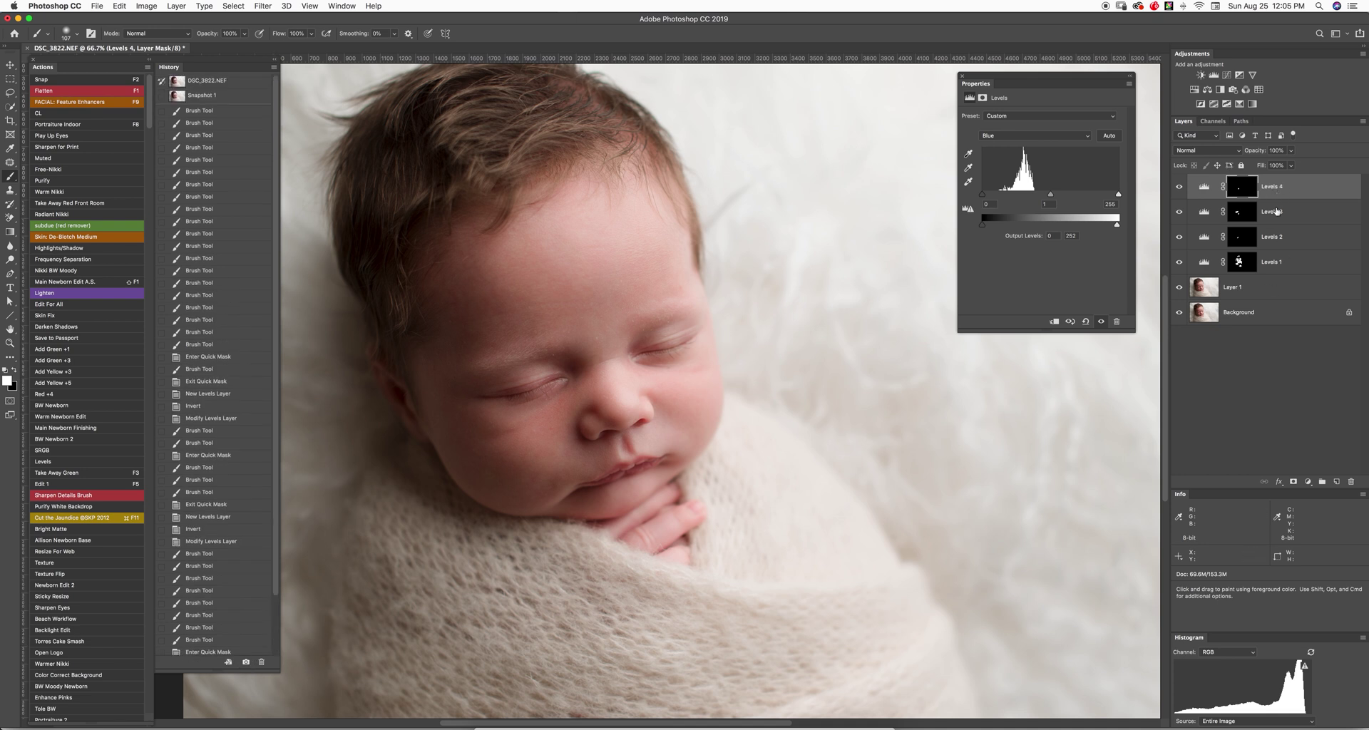
{"action": "left_click", "coordinate": [227, 85]}
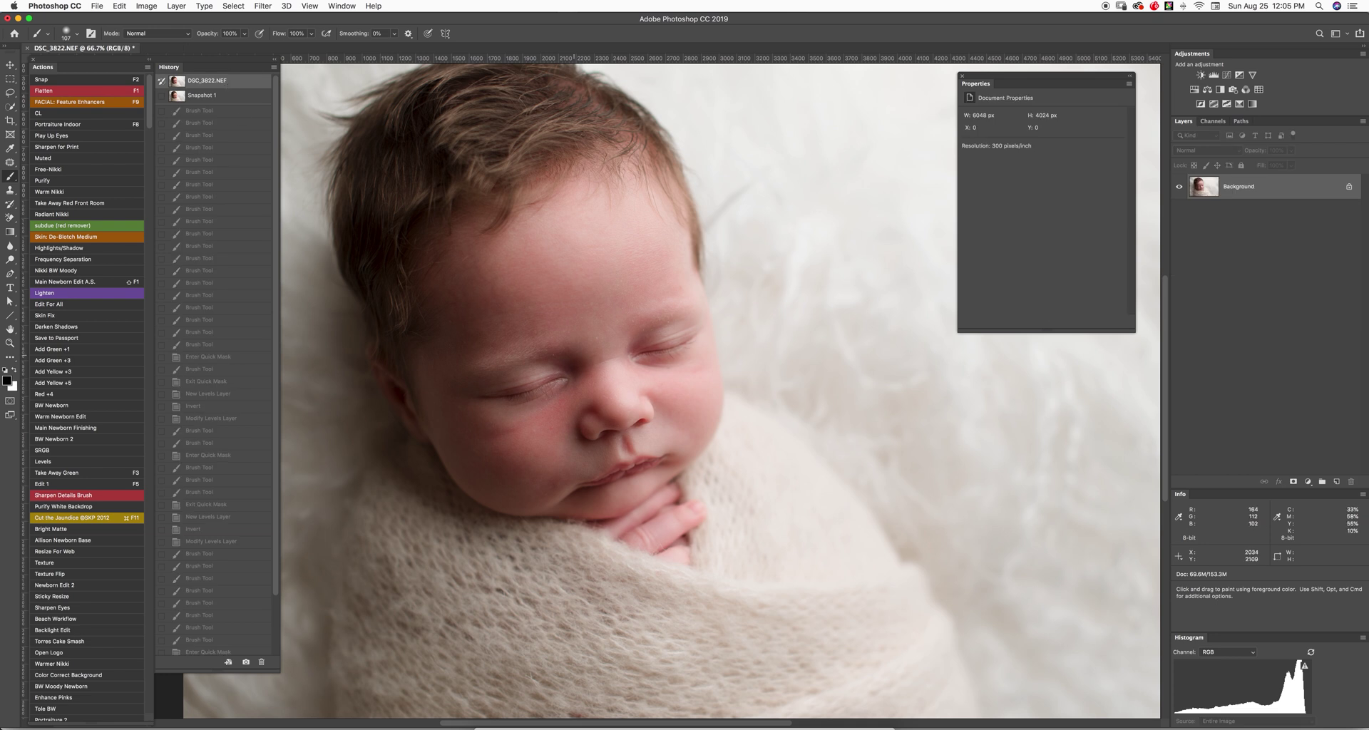
{"action": "left_click", "coordinate": [214, 100]}
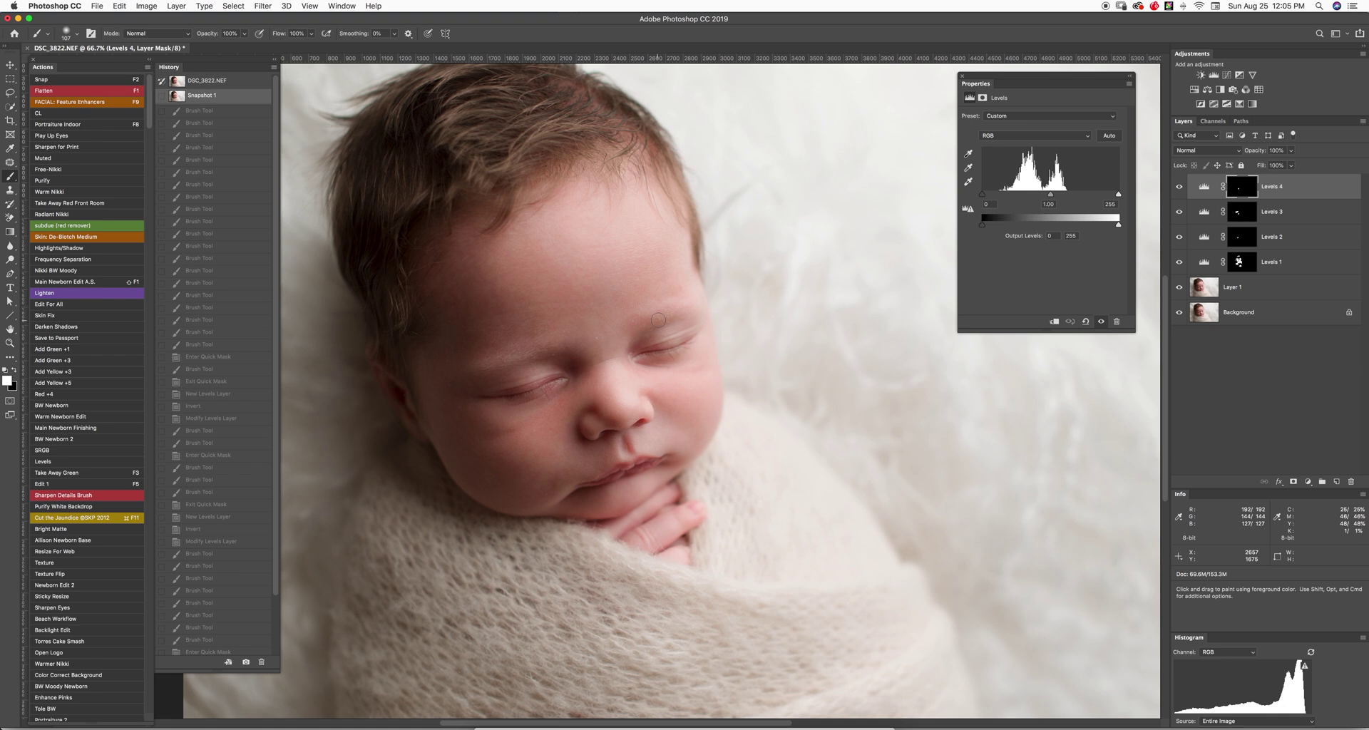
Step: Examine the corrected facial skin at 200% zoom and the whole photo at 33.3% zoom
{"action": "key", "text": "super+equal"}
{"action": "key", "text": "super+equal"}
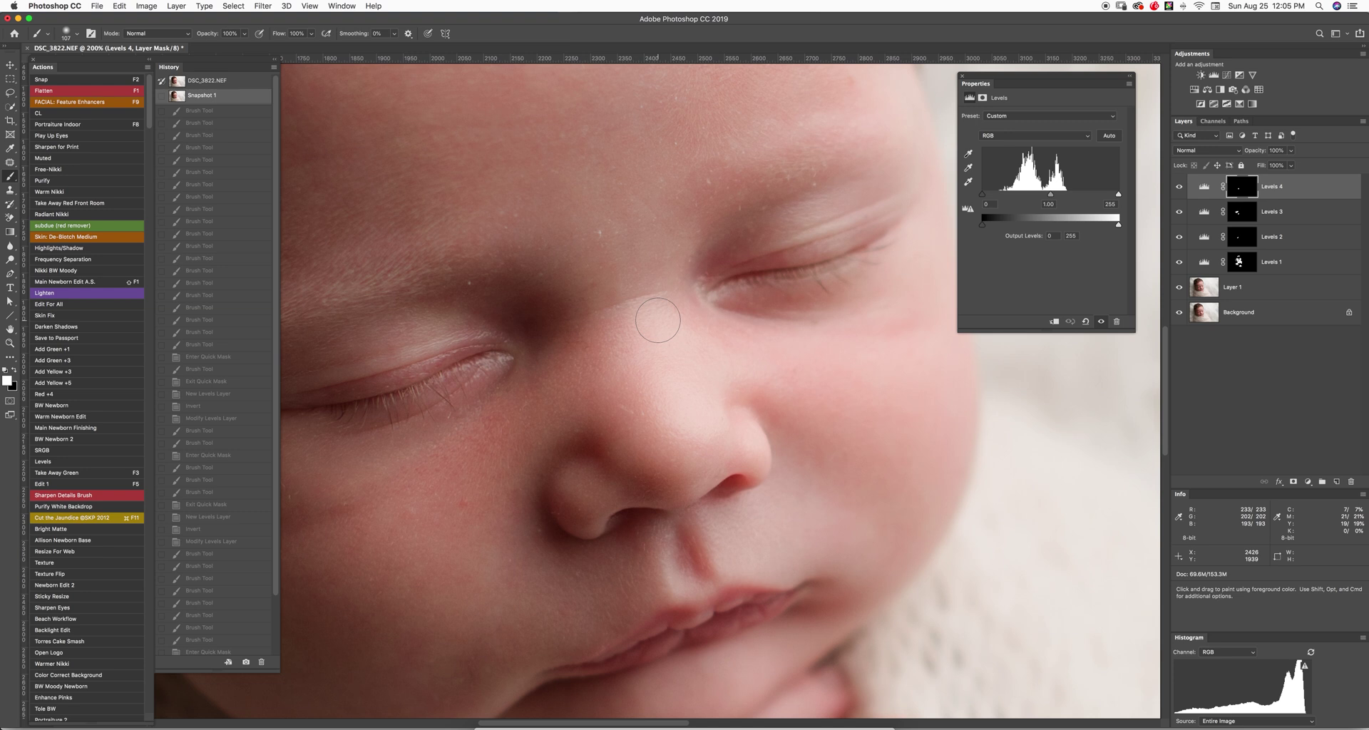
{"action": "key", "text": "alt"}
{"action": "key", "text": "super+minus"}
{"action": "key", "text": "super+minus"}
{"action": "key", "text": "super+minus"}
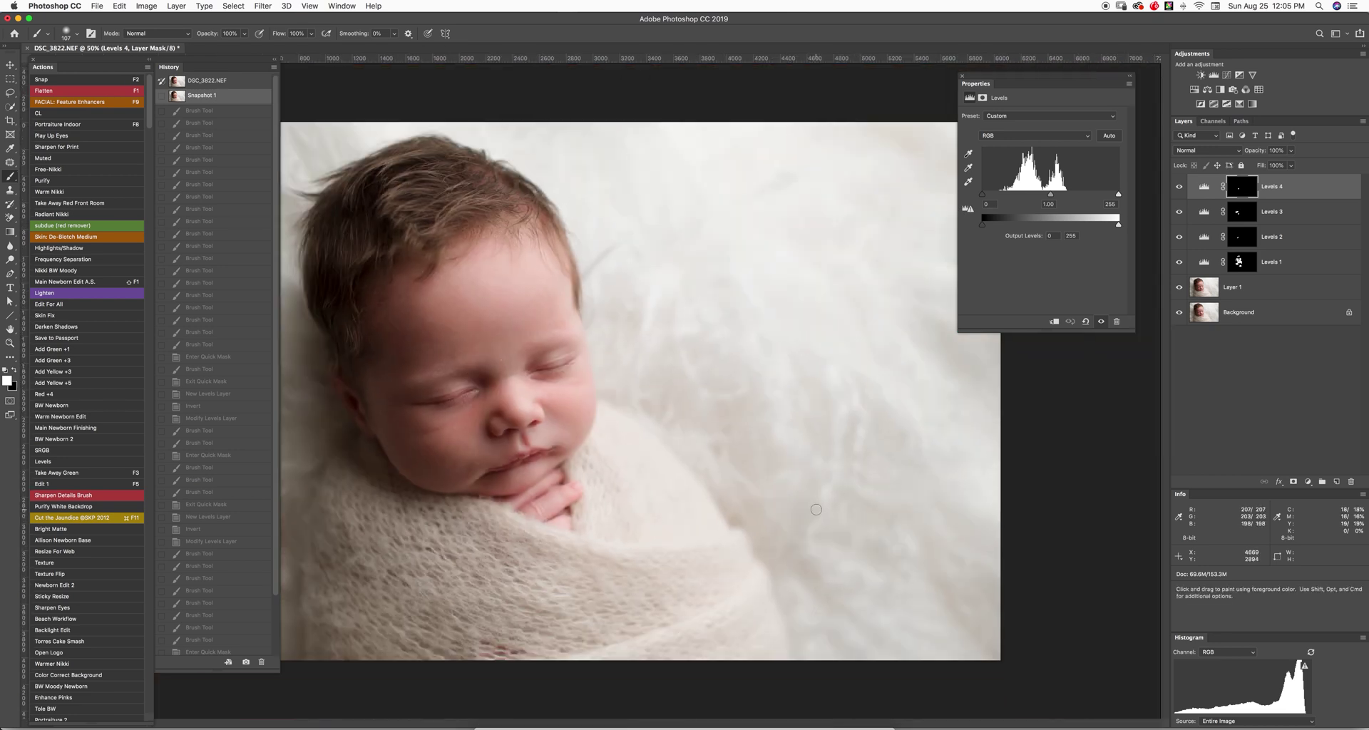
{"action": "key", "text": "super+minus"}
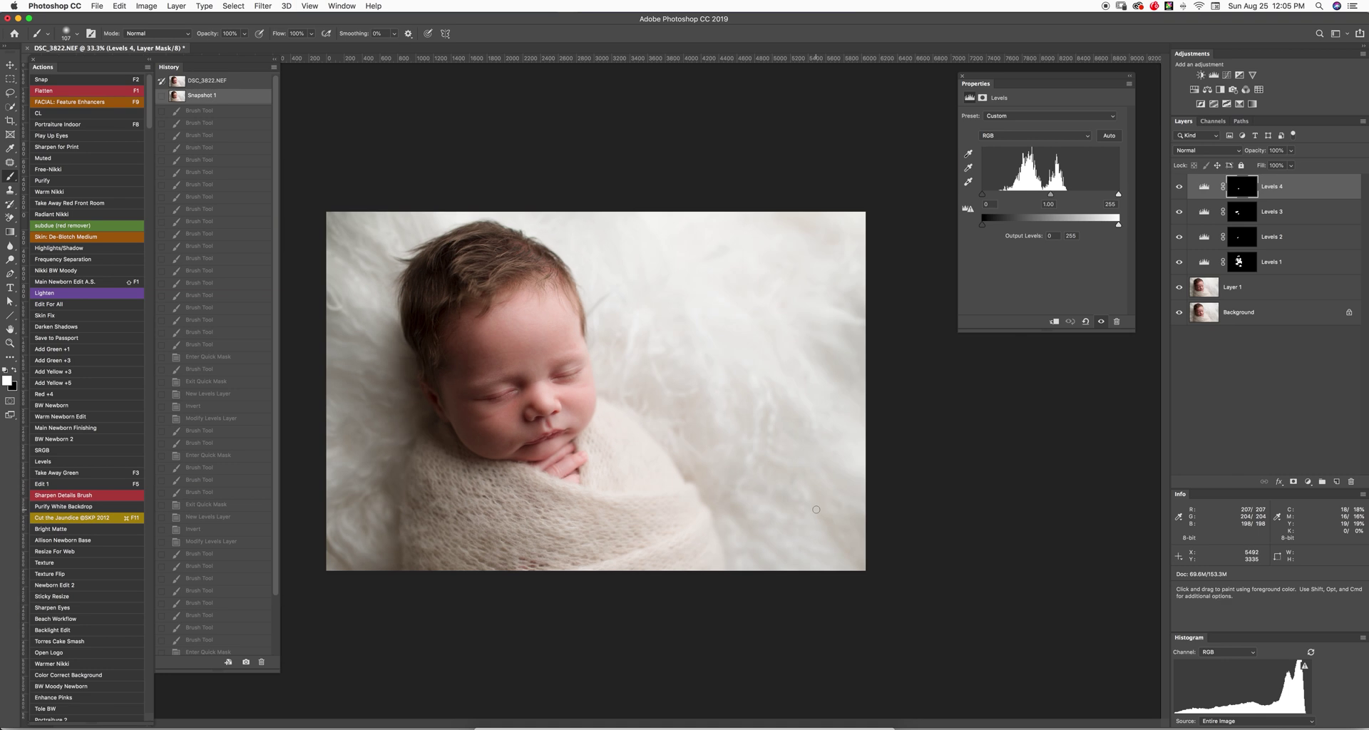